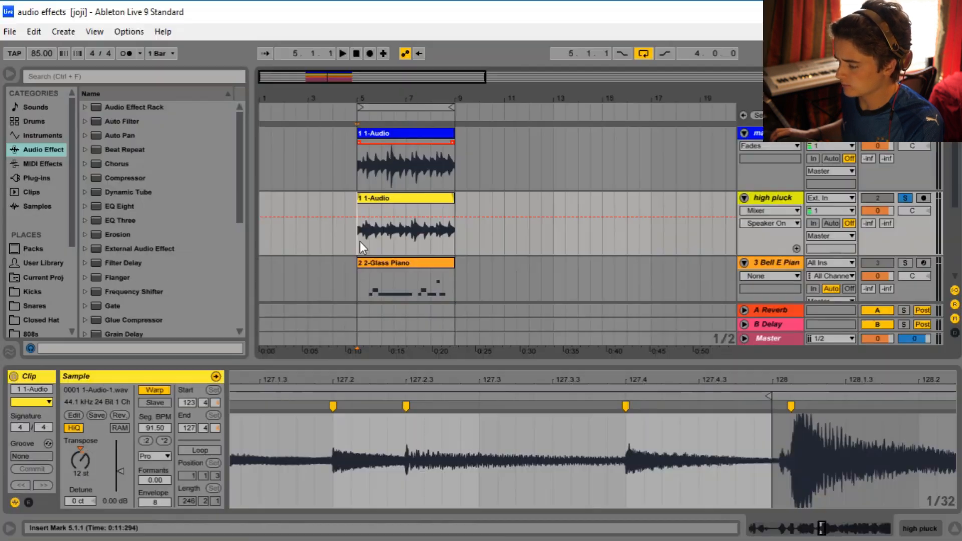
- Play back the soloed high pluck track to hear its clip on its own
key("space")
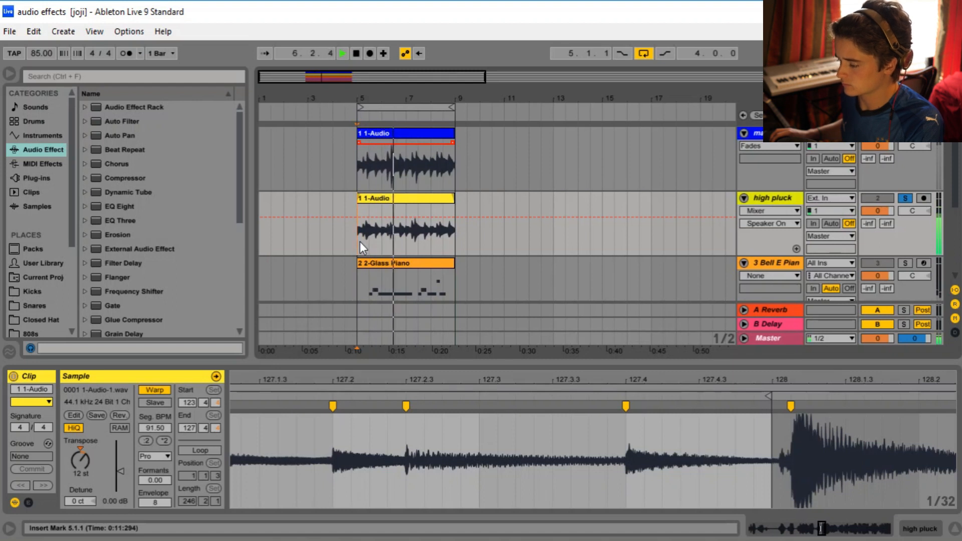
key("space")
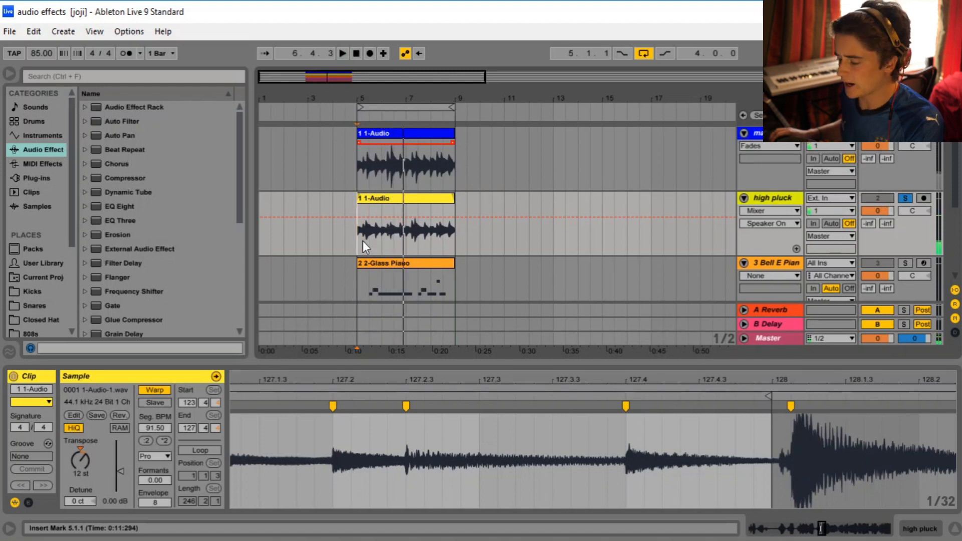
- Solo the Bell E Piano track and play its clip from 5.1.1
scroll(852, 220, "down", 5)
left_click(786, 207)
left_click(754, 236)
left_click(764, 173)
left_click(762, 235)
left_click(767, 171)
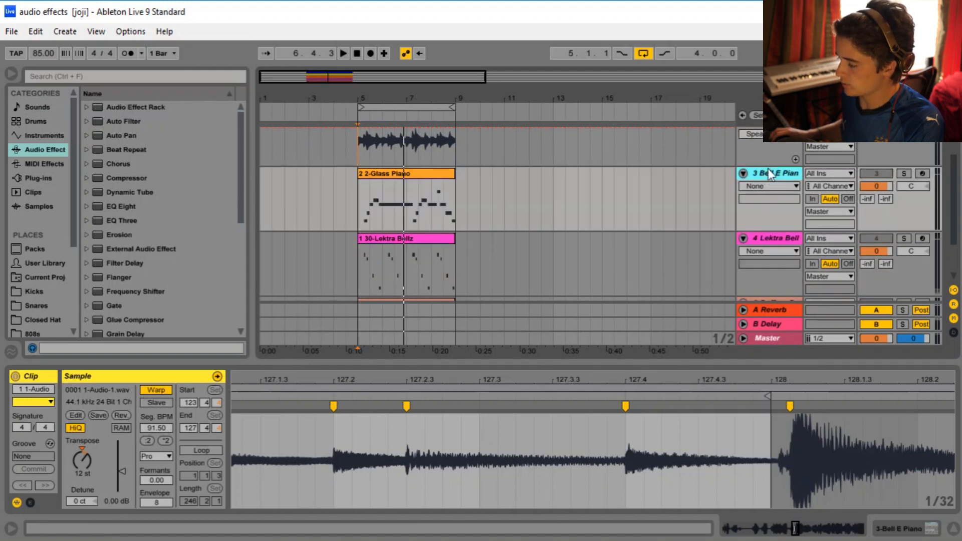
left_click(904, 173)
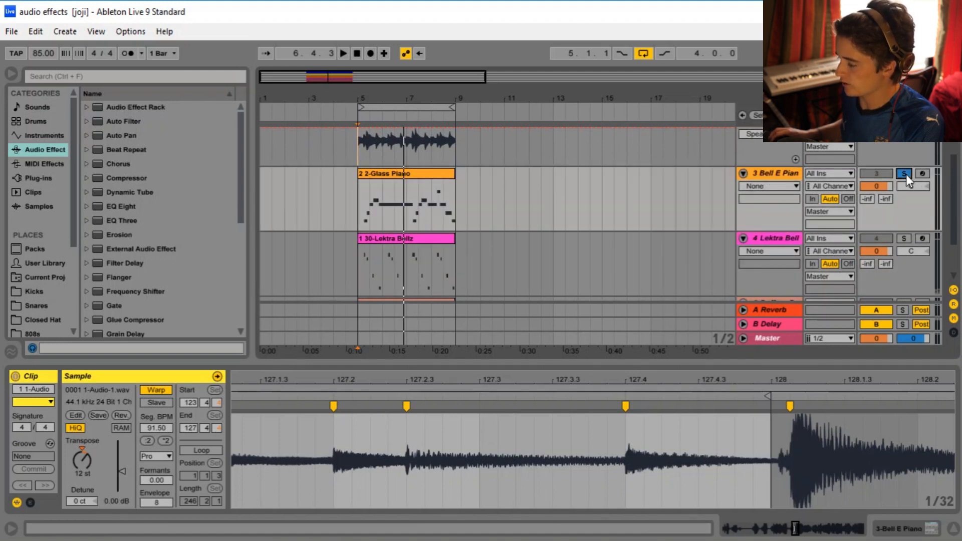
left_click(359, 203)
key("space")
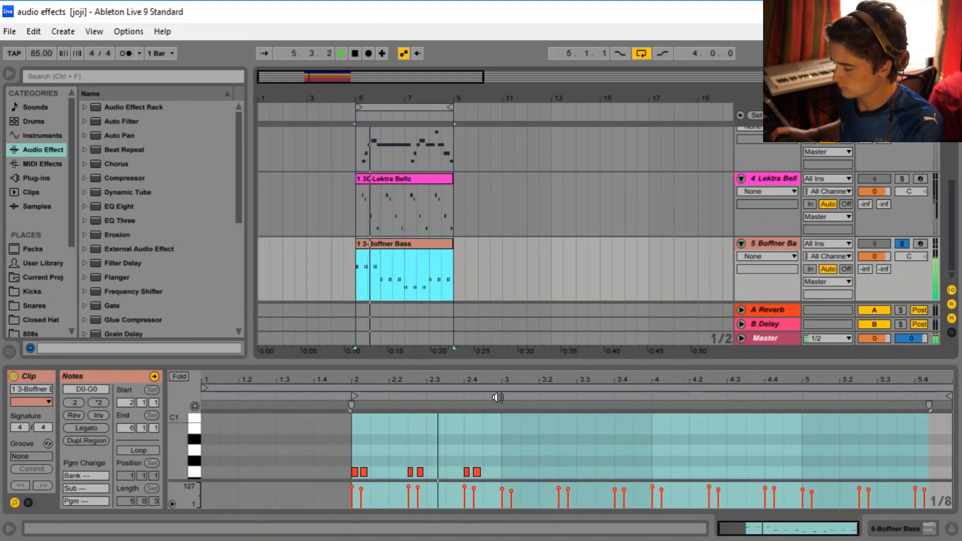
scroll(512, 434, "down", 2)
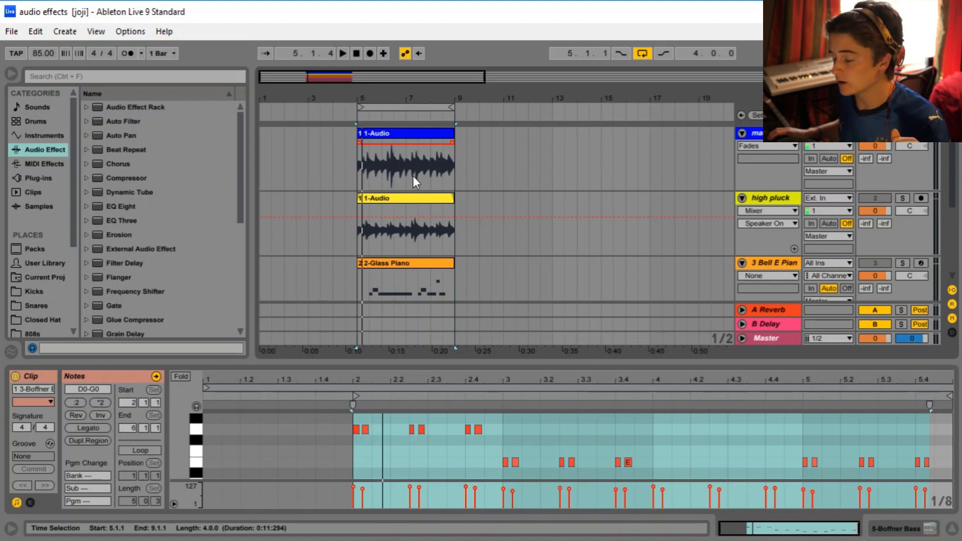
- Select the main track and play its audio clip from 5.1.1 without any effects
left_click(769, 142)
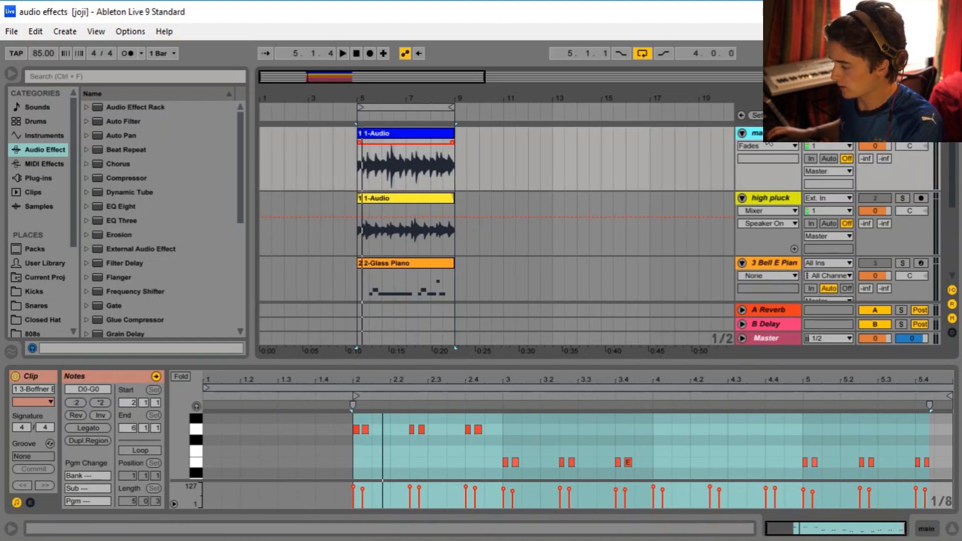
left_click(359, 177)
key("space")
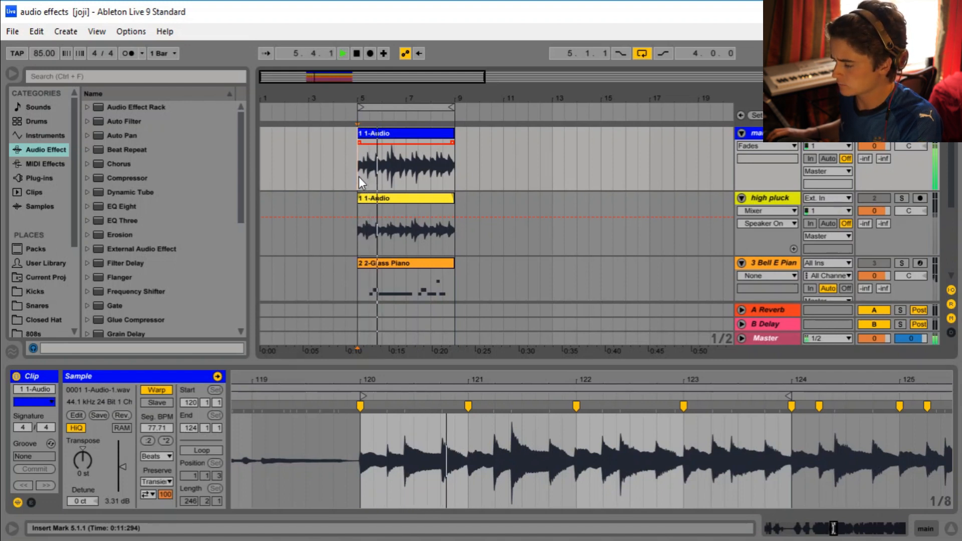
key("space")
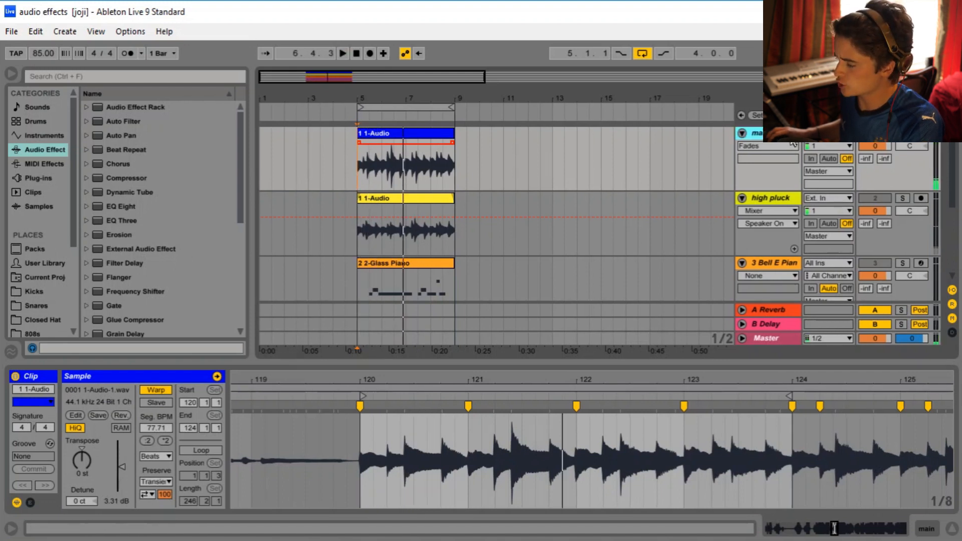
- Show the main track's device chain and try adding the default Reverb audio effect to it
double_click(767, 133)
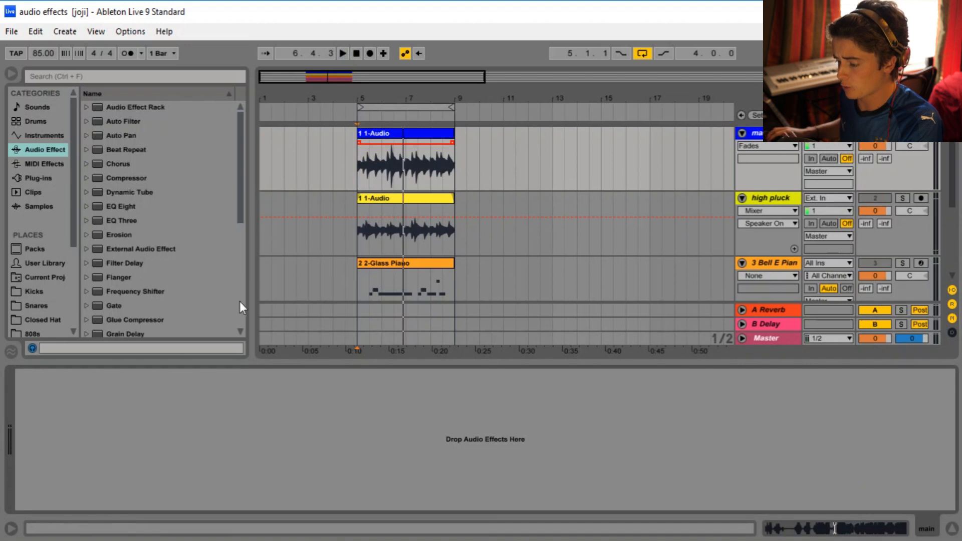
scroll(195, 313, "down", 5)
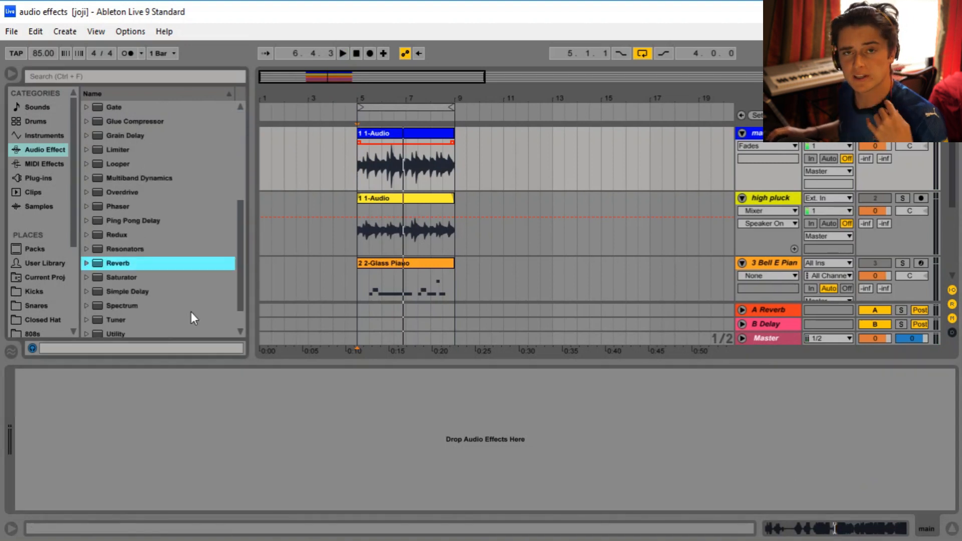
scroll(191, 312, "down", 2)
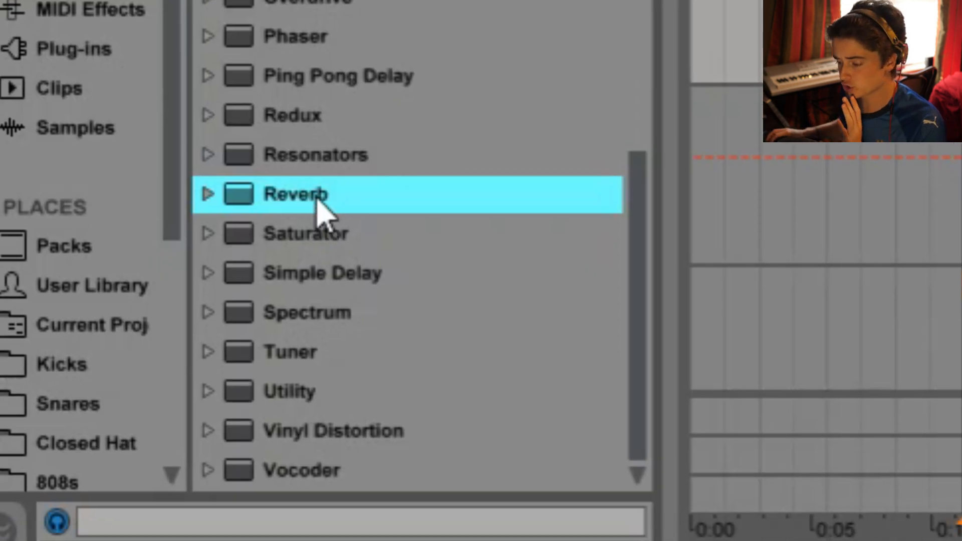
left_click_drag(307, 215, 331, 442)
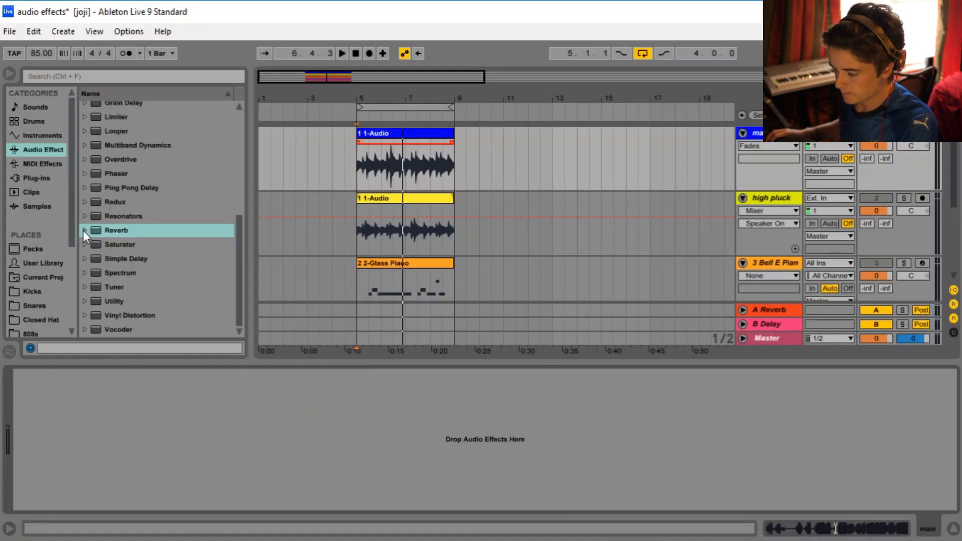
- Load the Oil Barrel preset from Reverb's Special presets onto the main track, and collapse the preset list
left_click(84, 230)
left_click(92, 245)
left_click(91, 246)
left_click(93, 263)
left_click(92, 263)
left_click(93, 267)
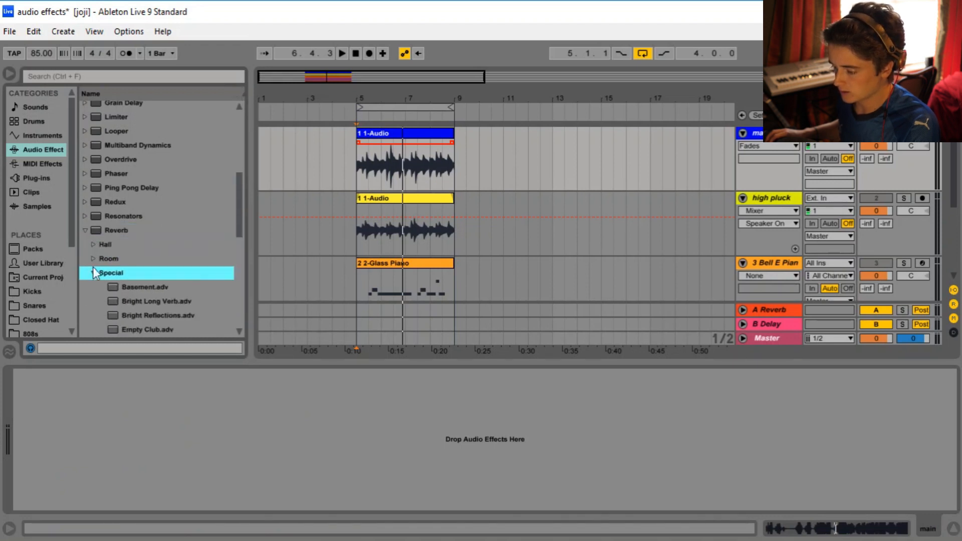
scroll(94, 275, "down", 3)
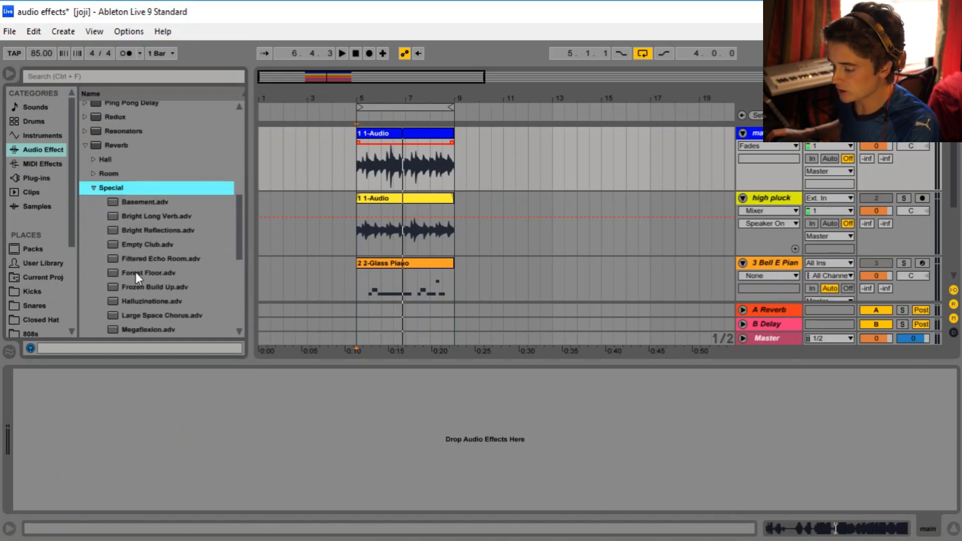
scroll(136, 276, "down", 2)
left_click(130, 287)
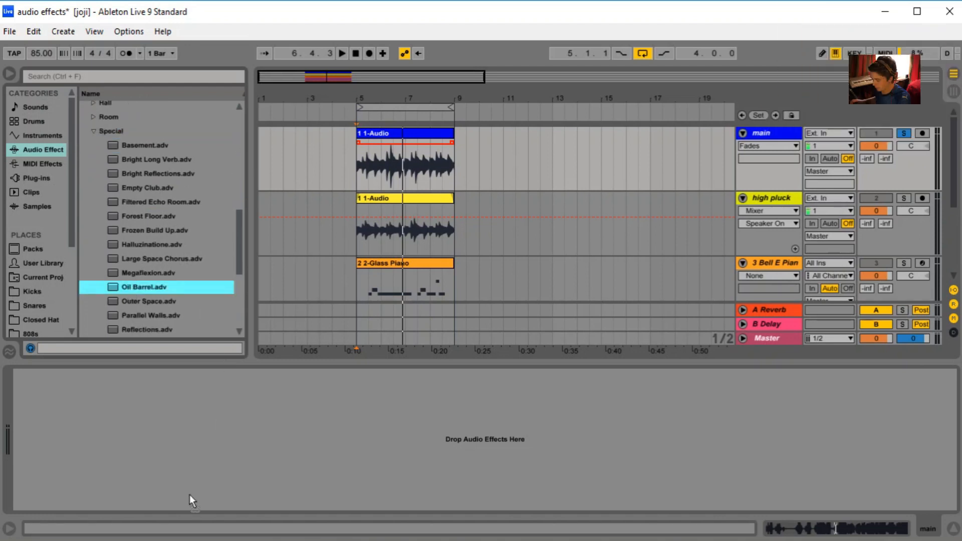
left_click_drag(189, 495, 189, 495)
scroll(144, 248, "up", 3)
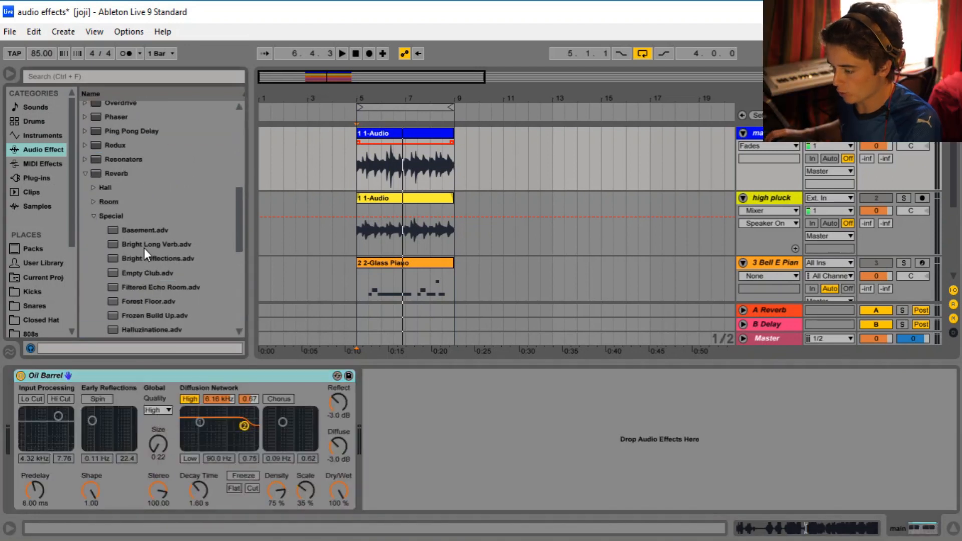
left_click(84, 176)
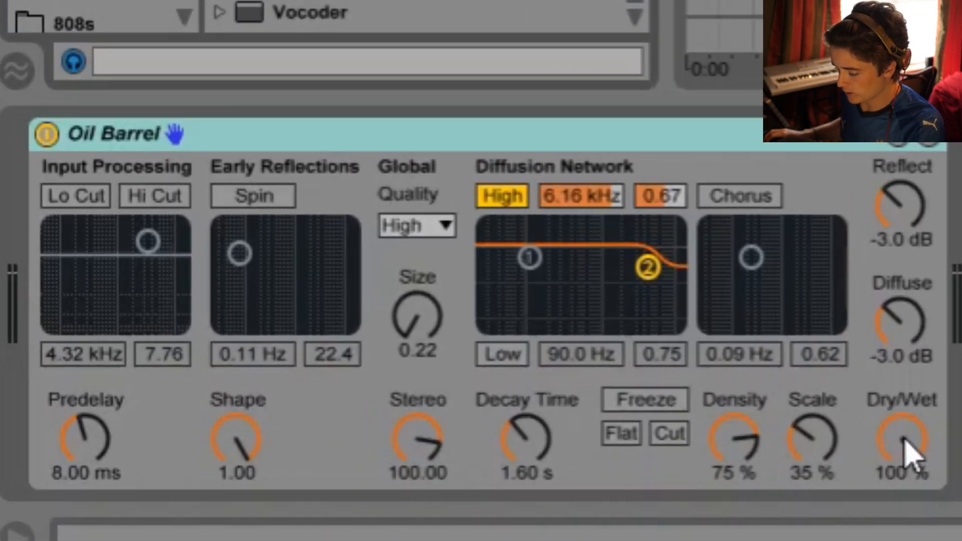
- Set Oil Barrel's Decay Time to 3.31 s and its high diffusion filter to 6.59 kHz at 0.40, and play the result
left_click_drag(617, 472, 617, 477)
mouse_move(902, 438)
left_mouse_down()
mouse_move(902, 481)
mouse_move(902, 430)
left_mouse_up()
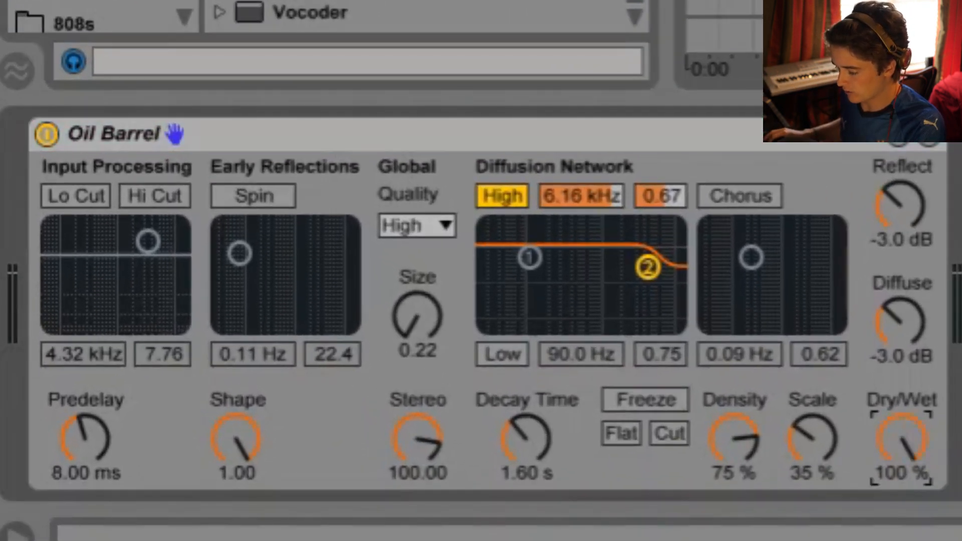
mouse_move(532, 449)
left_mouse_down()
mouse_move(532, 401)
mouse_move(532, 486)
mouse_move(532, 461)
left_mouse_up()
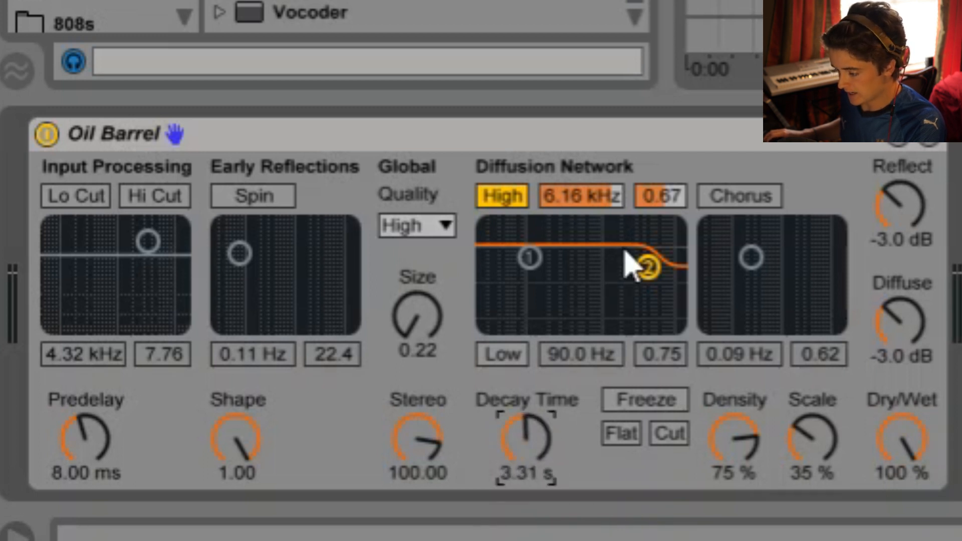
left_click_drag(652, 269, 650, 300)
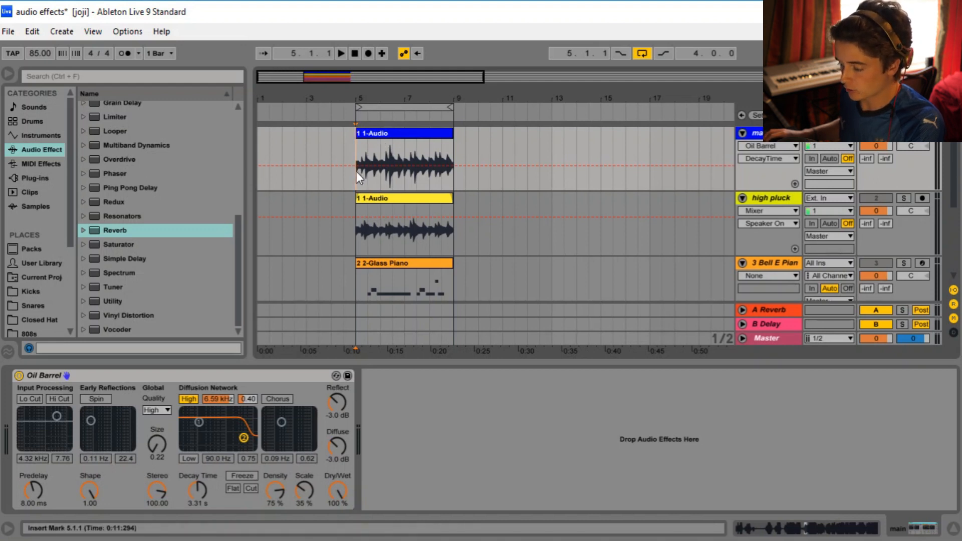
key("space")
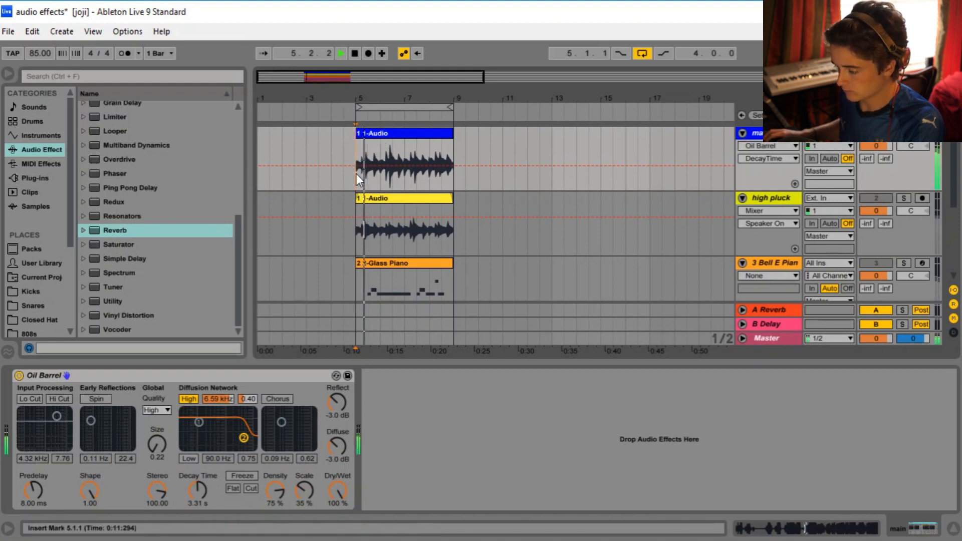
key("space")
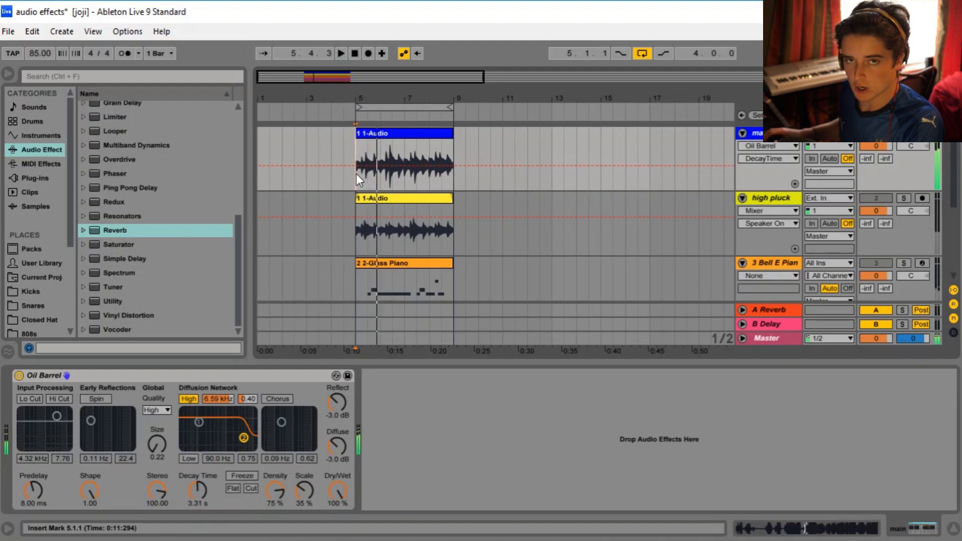
- Lower Oil Barrel's Dry/Wet to 26 % and its Decay Time to 2.11 s
left_click_drag(339, 490, 339, 497)
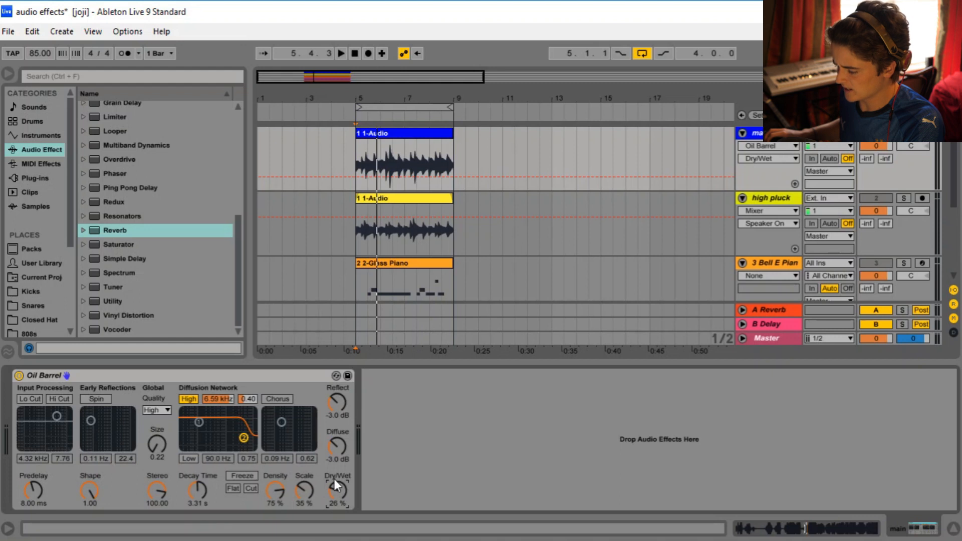
left_click(196, 489)
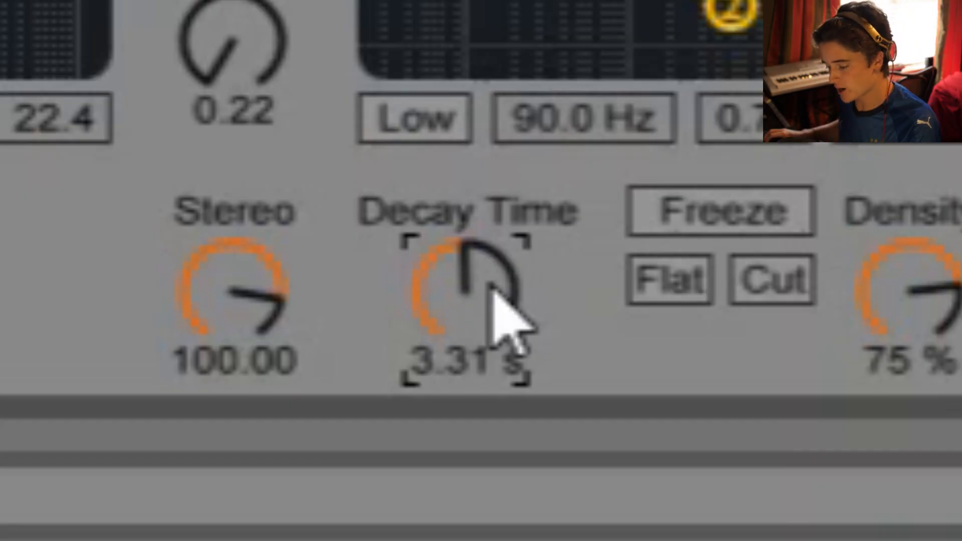
left_click_drag(490, 301, 489, 335)
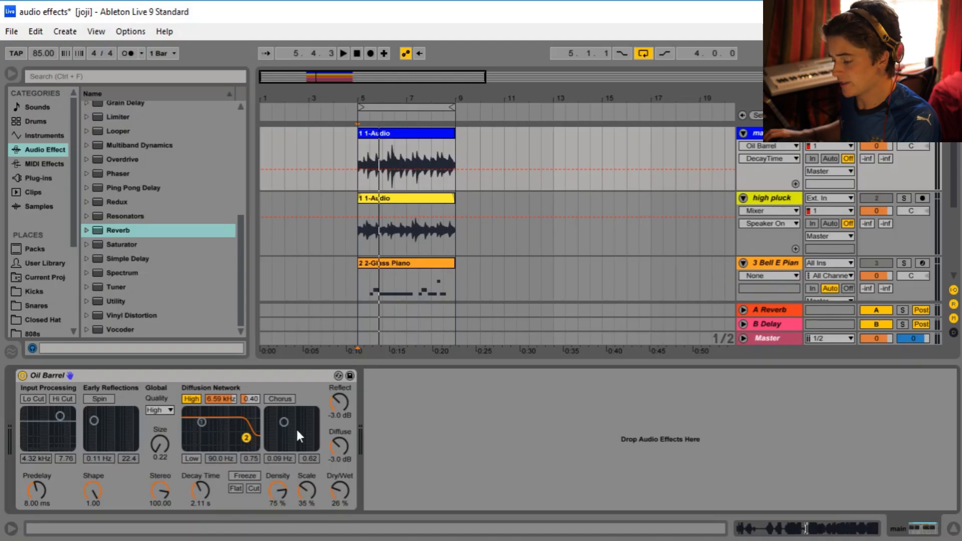
- Set Oil Barrel's high diffusion filter to 9.27 kHz, and enable the low filter at 718 Hz and 0.25
left_click_drag(247, 438, 250, 437)
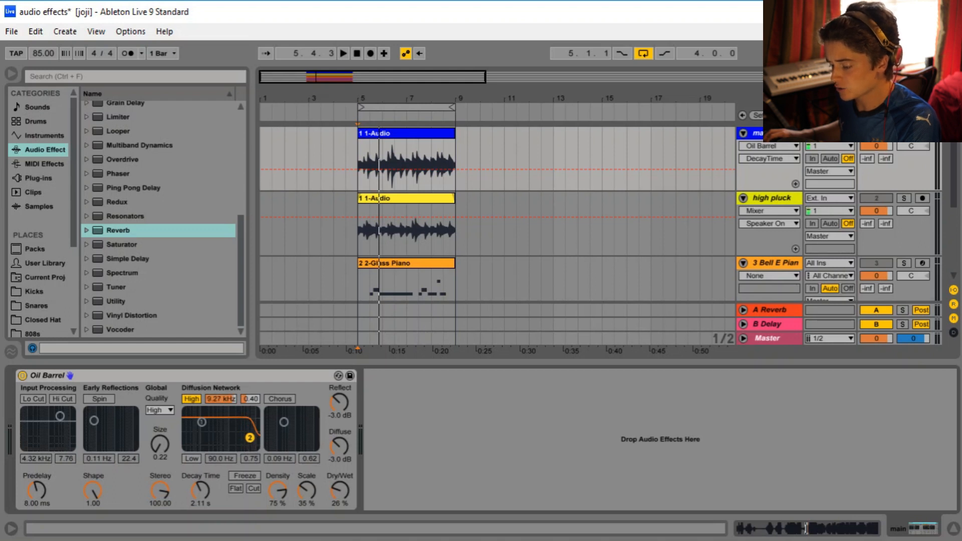
left_click(190, 459)
left_click_drag(200, 422, 223, 444)
- Play the main track from 5.1.1 while raising Oil Barrel's Dry/Wet to 41 %
left_click(356, 180)
key("space")
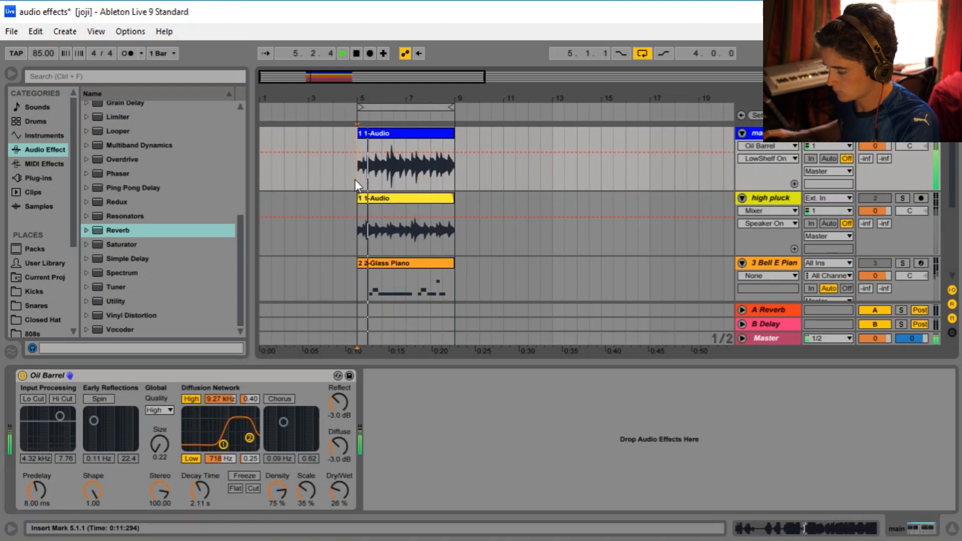
left_click(336, 489)
left_click_drag(335, 489, 336, 475)
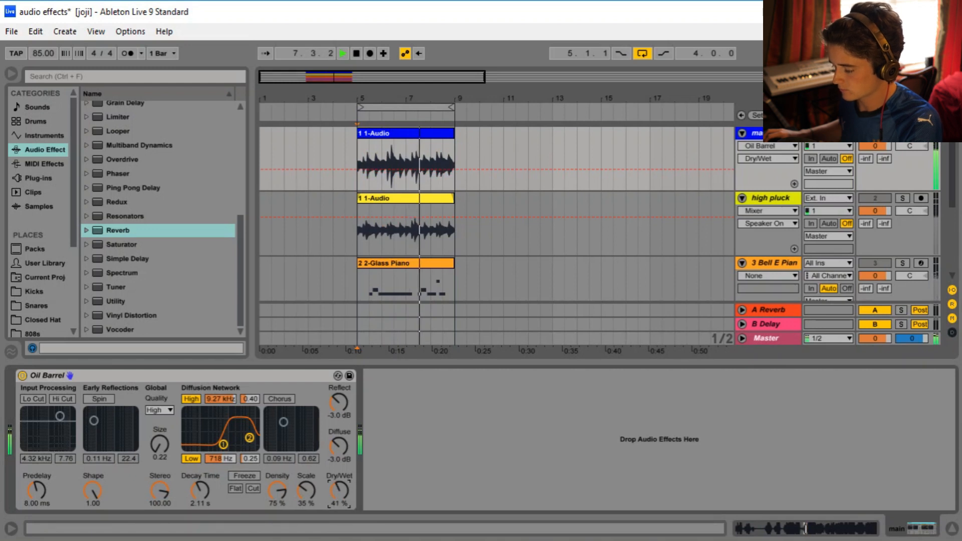
key("space")
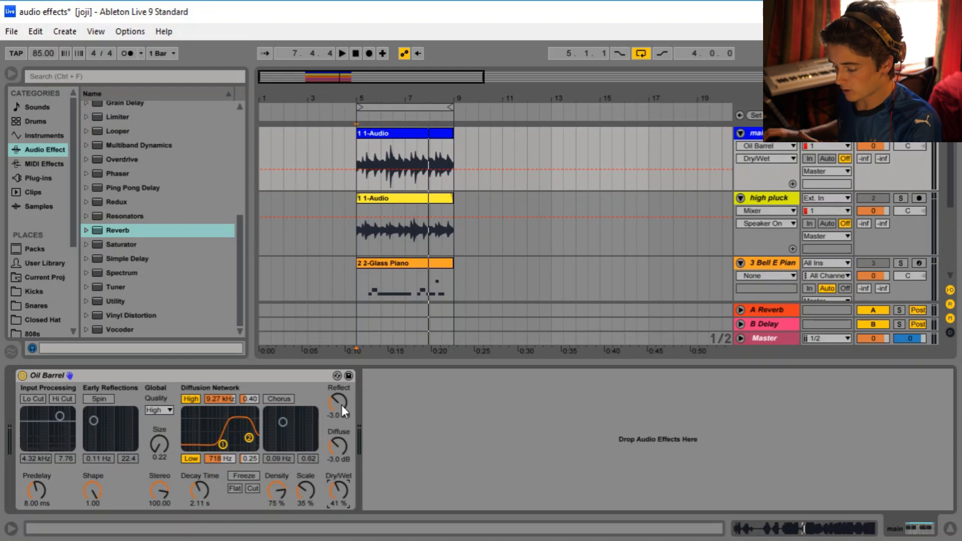
- Add the Chorus effect before Oil Barrel on the main track, and place the insert marker at 5.1.1
left_click(399, 132)
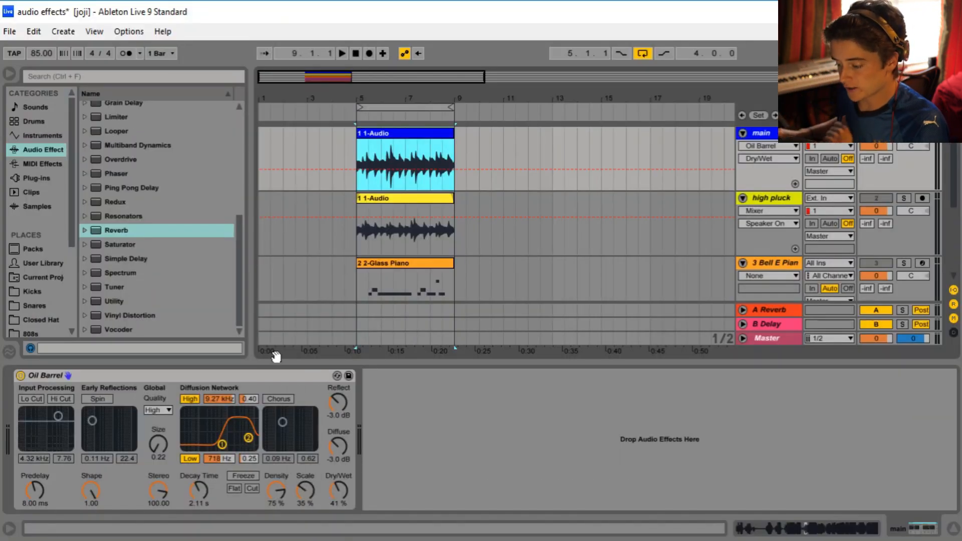
scroll(155, 293, "up", 6)
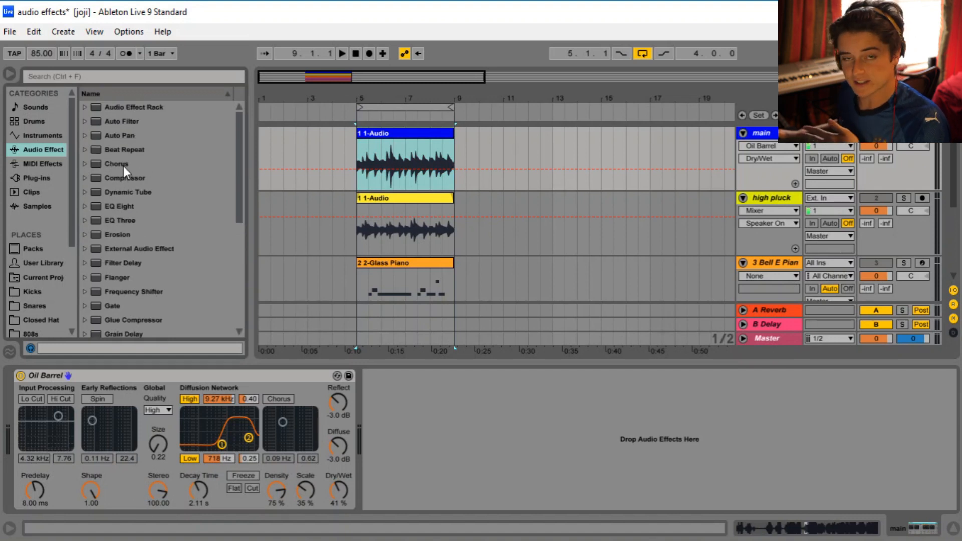
left_click_drag(123, 166, 16, 419)
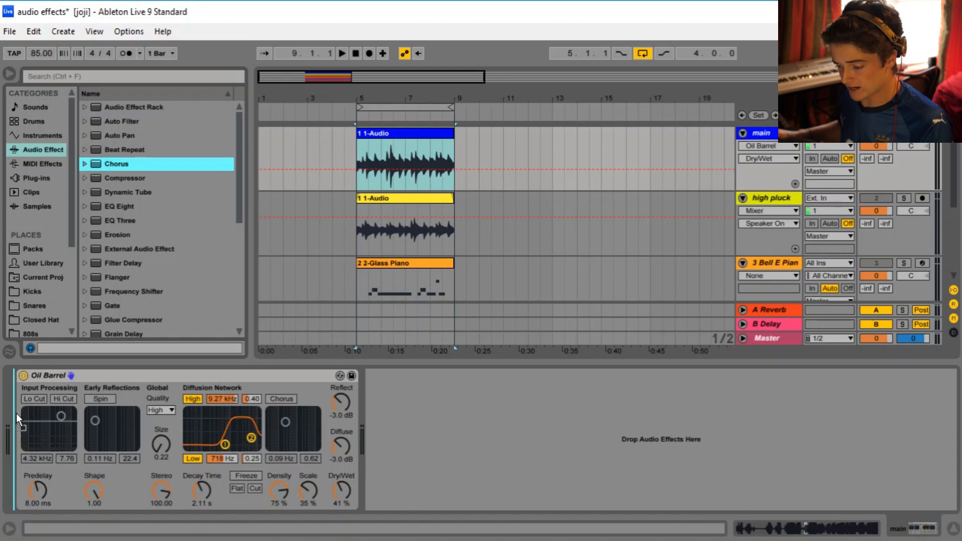
left_click_drag(17, 418, 18, 424)
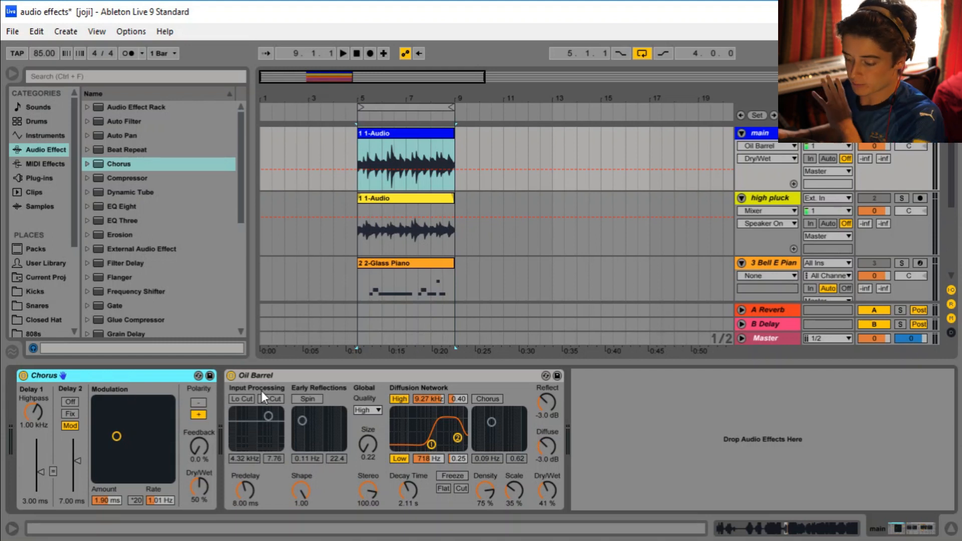
left_click(356, 203)
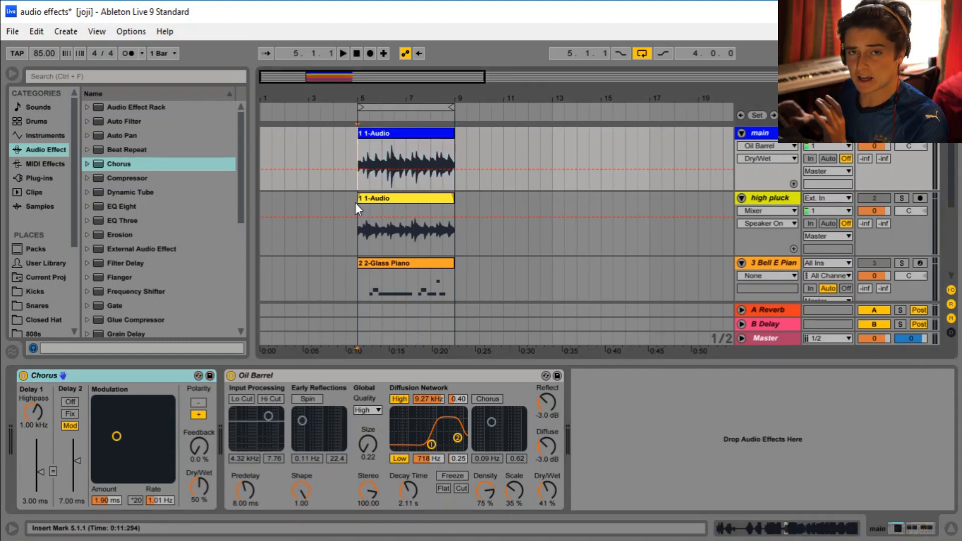
- Audition the main track, move Chorus after Oil Barrel in its device chain, and play again from 5.1.1
key("space")
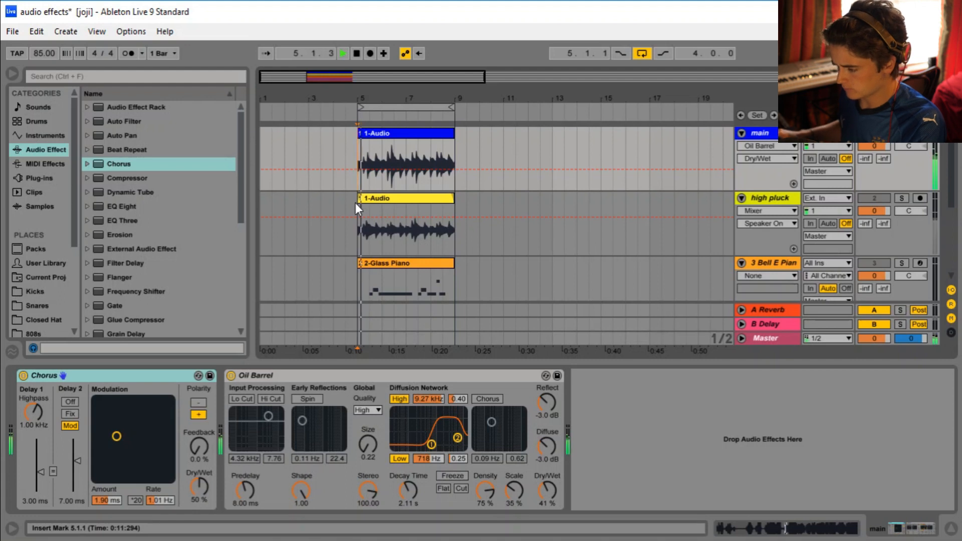
key("space")
left_click(636, 382)
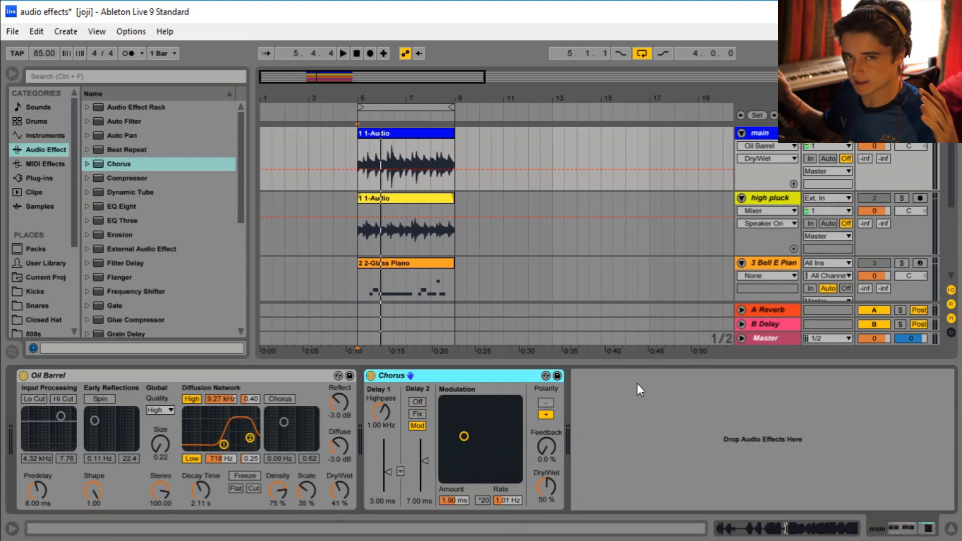
left_click(352, 180)
key("space")
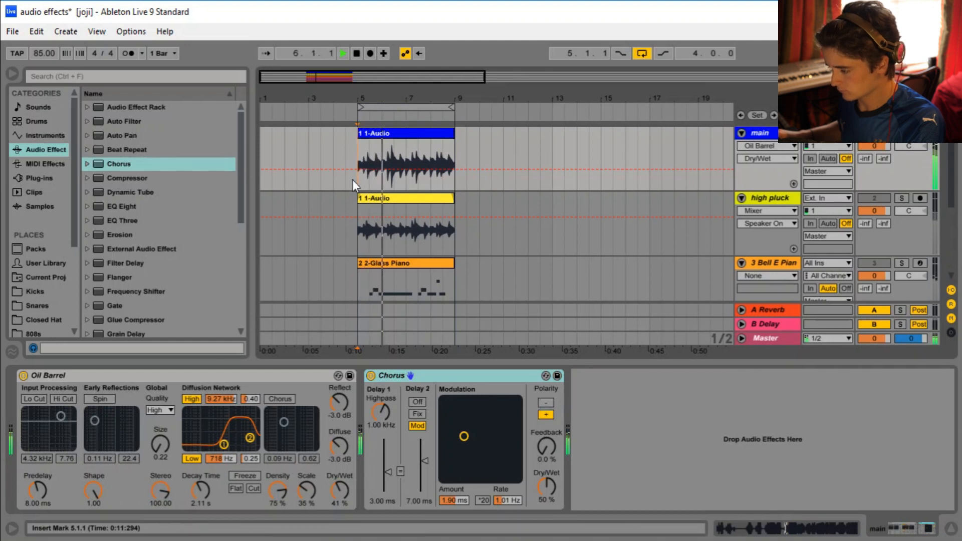
key("space")
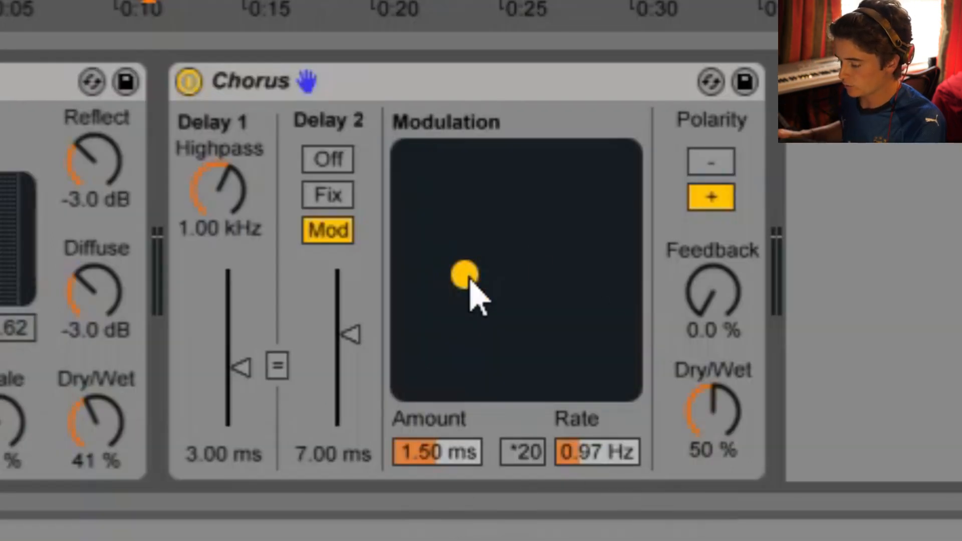
- Try Chorus at maximum modulation, and settle on 1.95 ms amount, 0.67 Hz rate and 26 % Dry/Wet
left_click_drag(464, 274, 629, 154)
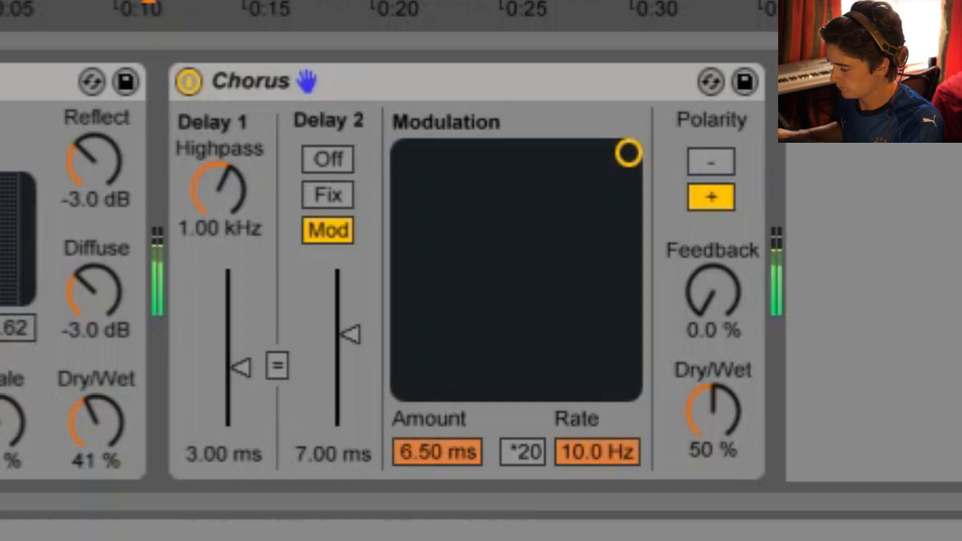
left_click_drag(629, 152, 453, 259)
left_click_drag(715, 414, 715, 434)
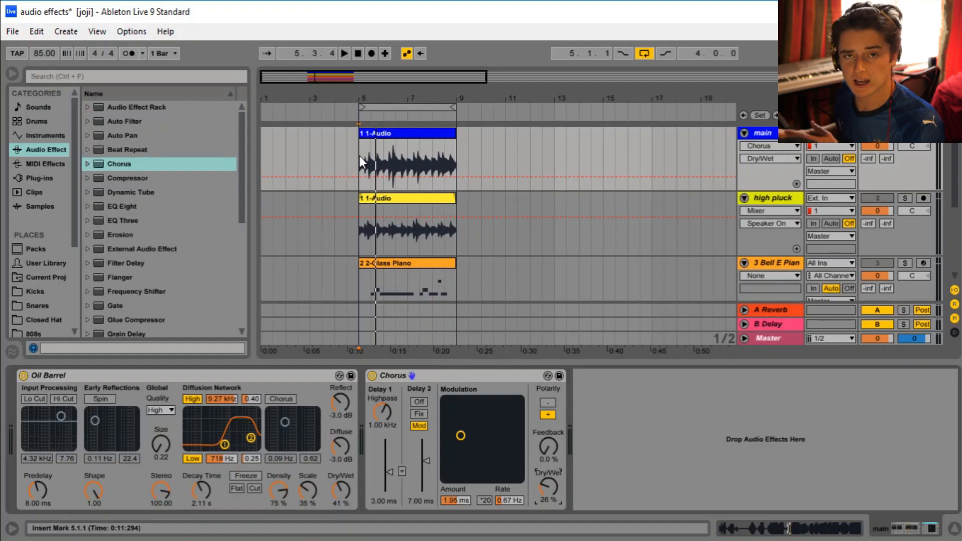
key("space")
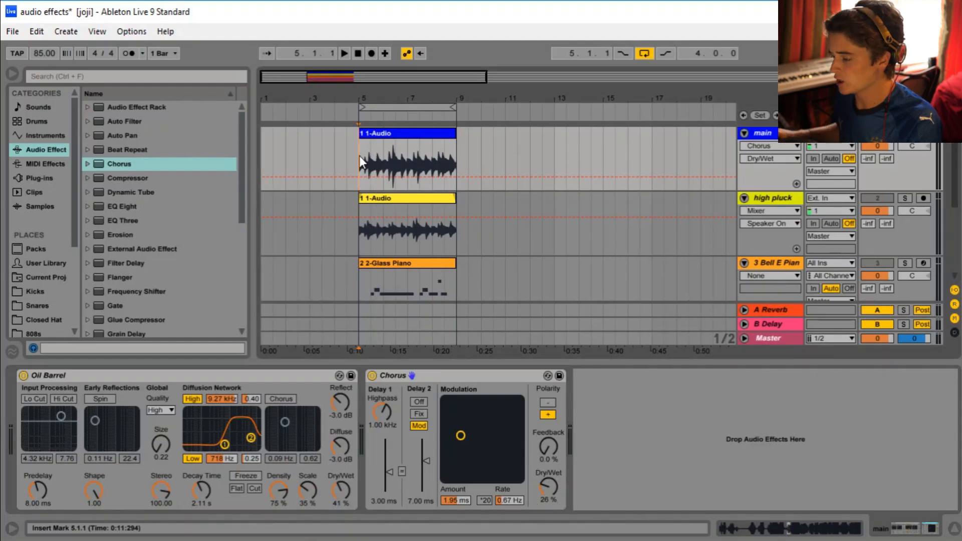
- Add the EQ Three and EQ Eight effects after Chorus on the main track
left_click_drag(134, 221, 653, 385)
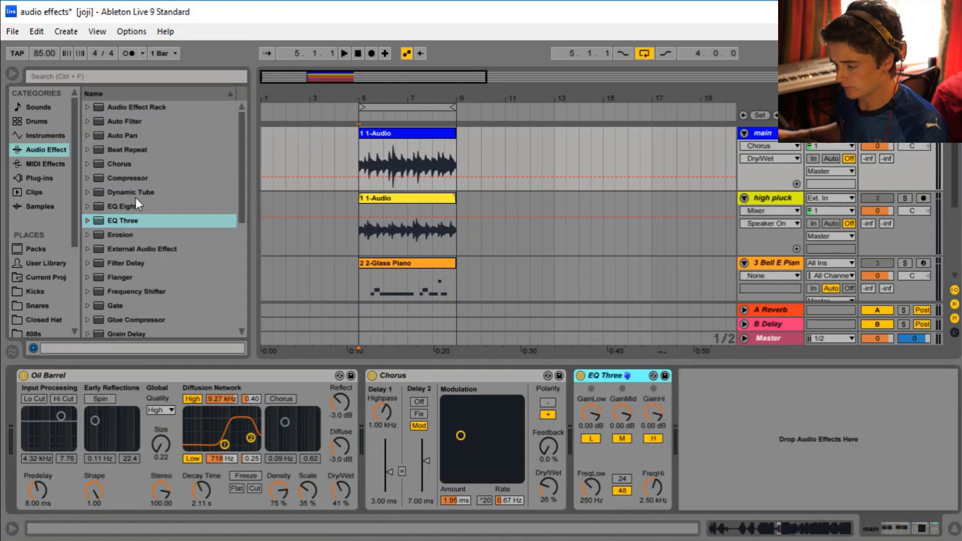
left_click_drag(134, 209, 371, 217)
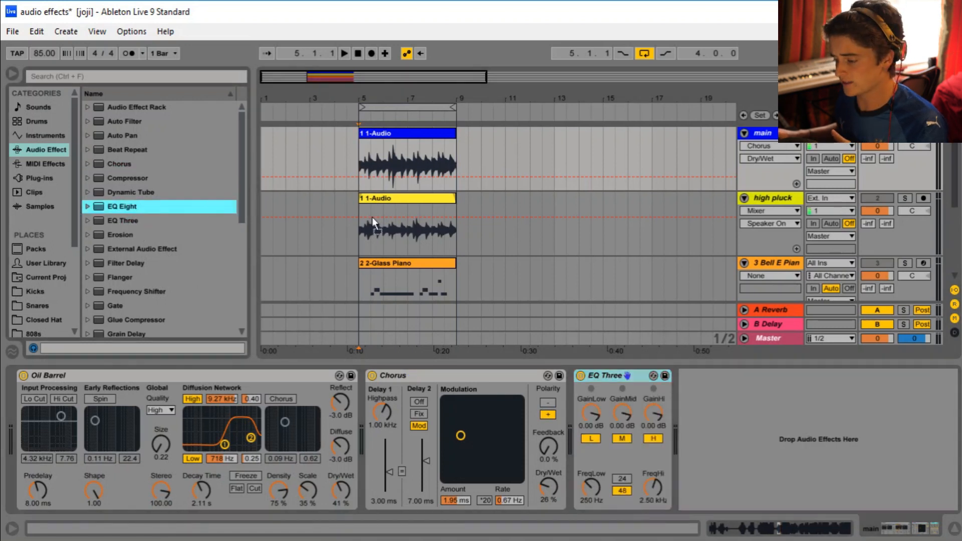
left_click_drag(714, 437, 716, 440)
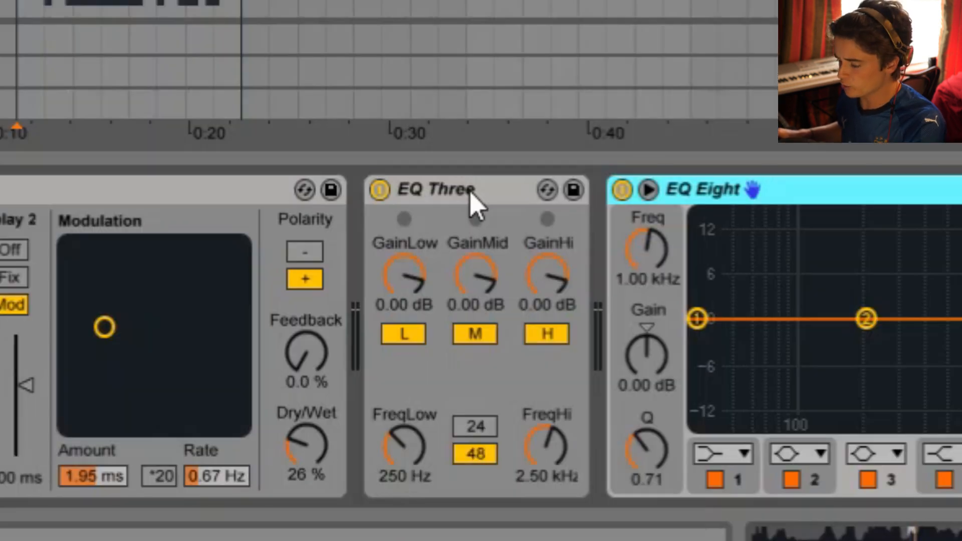
left_click(555, 379)
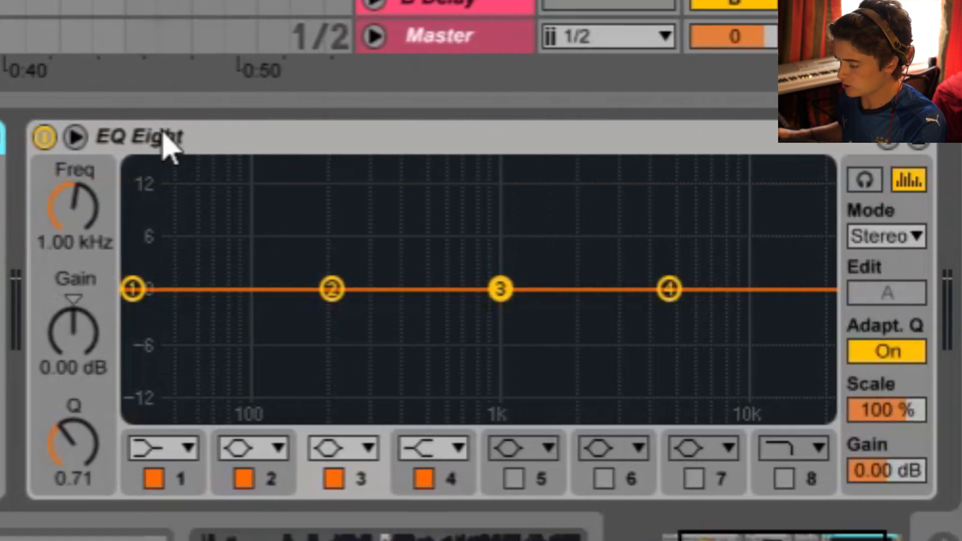
left_click(775, 140)
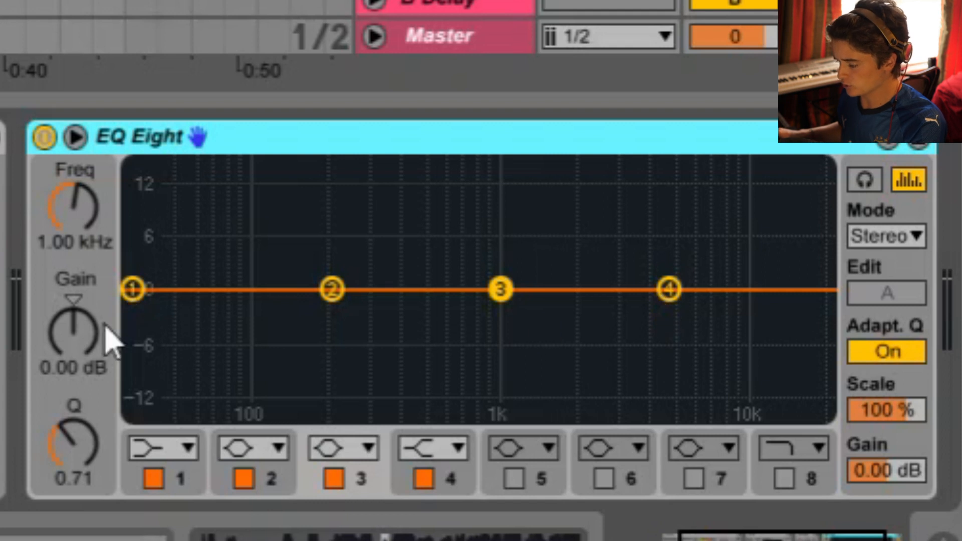
left_click(2, 137)
left_click(221, 144)
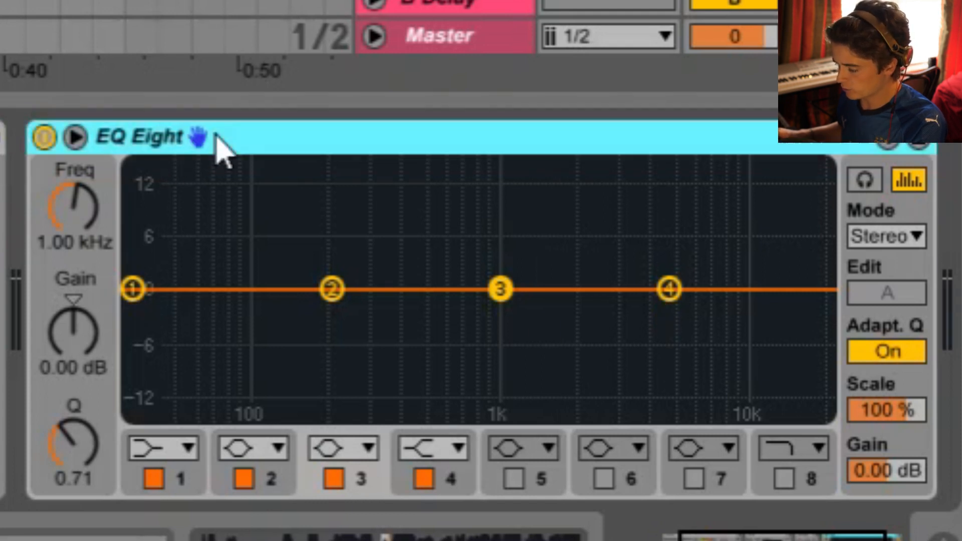
- Disable EQ Eight's band 3 and reposition bands 1, 2 and 4 near the zero line, with band 2 at 529 Hz and 0.12 dB
left_click(337, 479)
left_click_drag(345, 301, 442, 307)
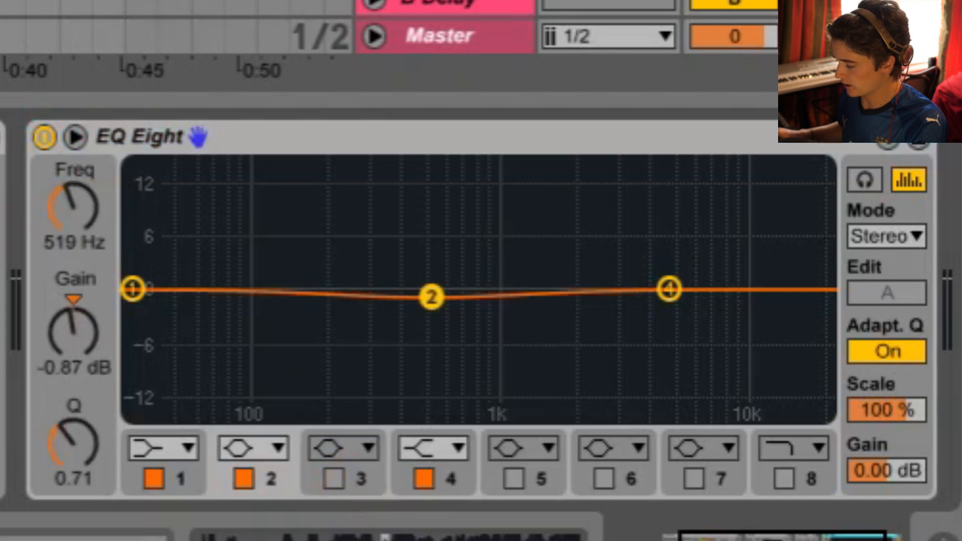
left_click_drag(129, 293, 166, 290)
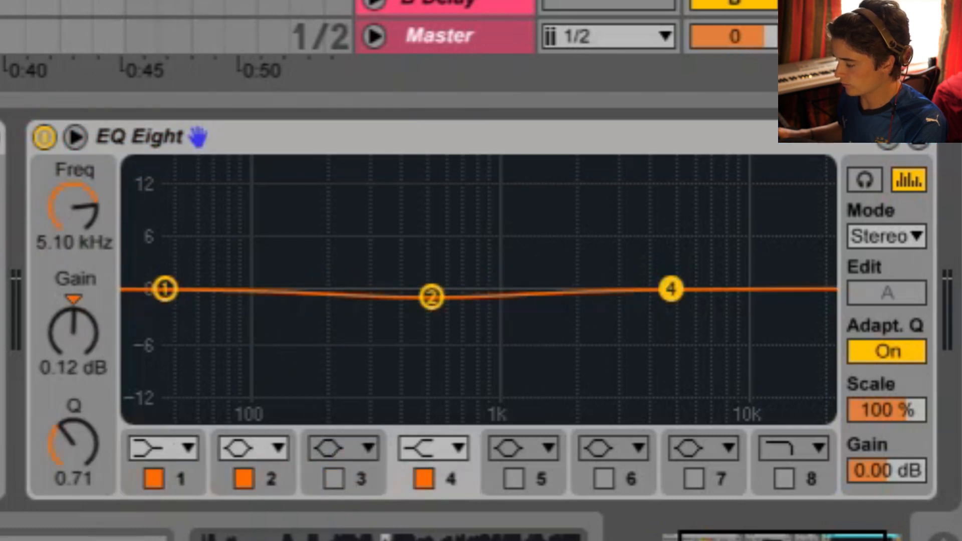
left_click(670, 291)
left_click(451, 144)
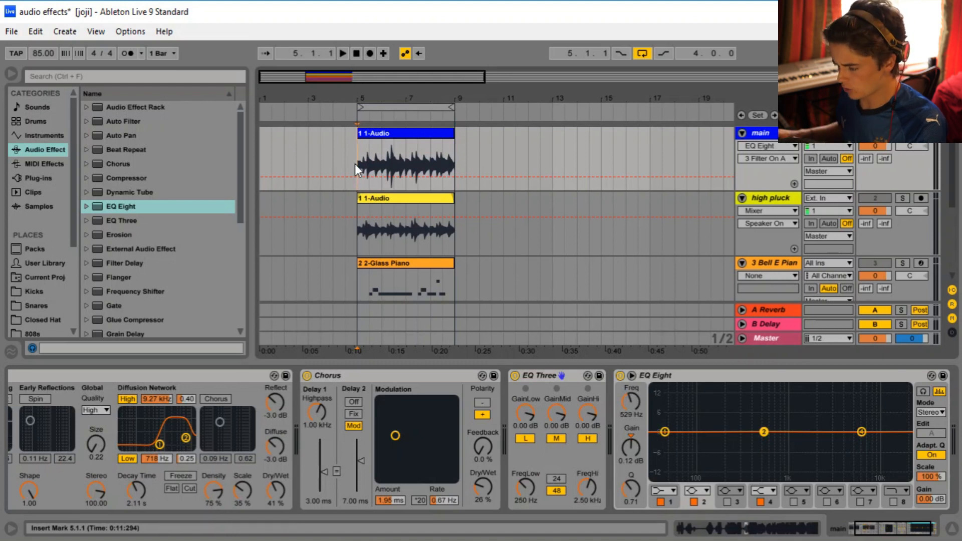
- Play the main track while cutting EQ Three's lows and highs fully, and bring them up to -21.2 dB and -8.28 dB
left_click(674, 376)
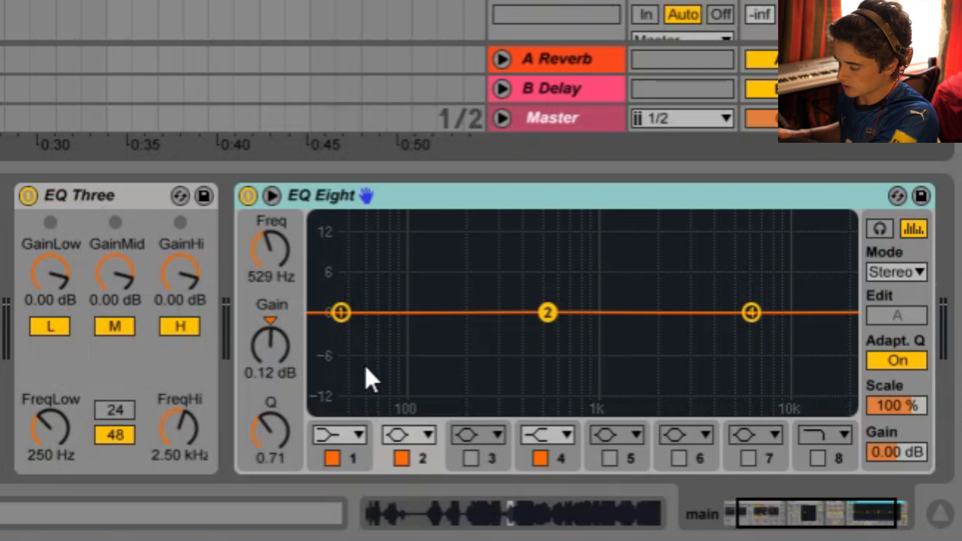
key("space")
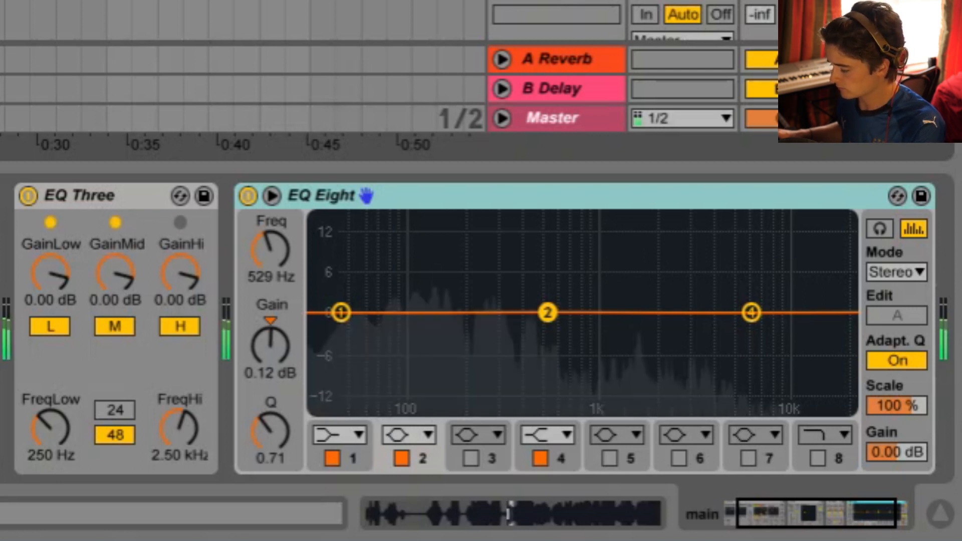
left_click_drag(52, 275, 52, 401)
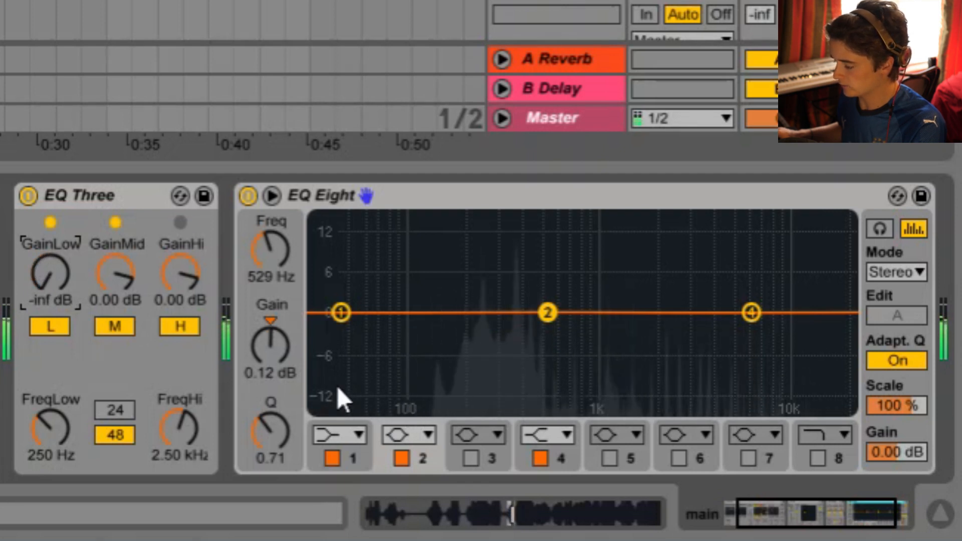
left_click_drag(176, 288, 175, 313)
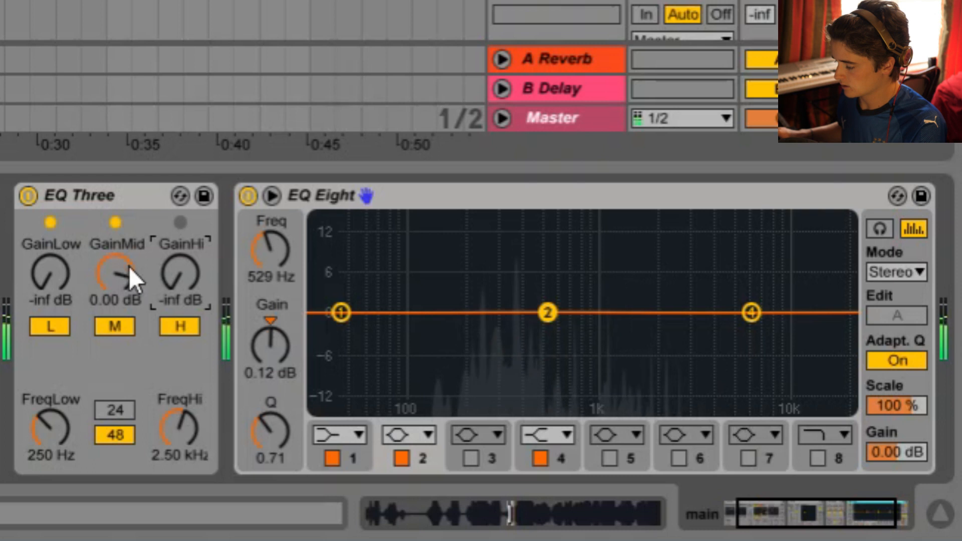
left_click_drag(37, 281, 37, 262)
left_click_drag(191, 281, 191, 261)
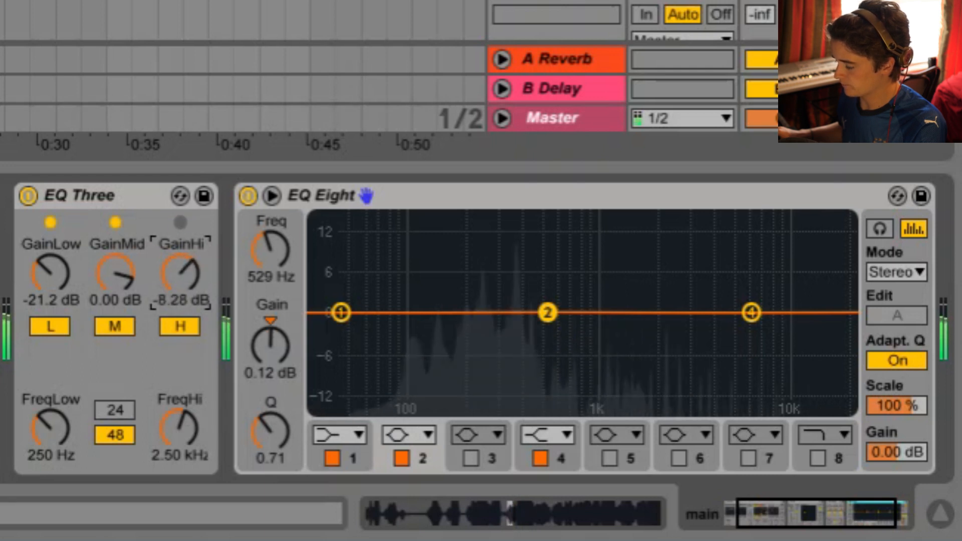
key("space")
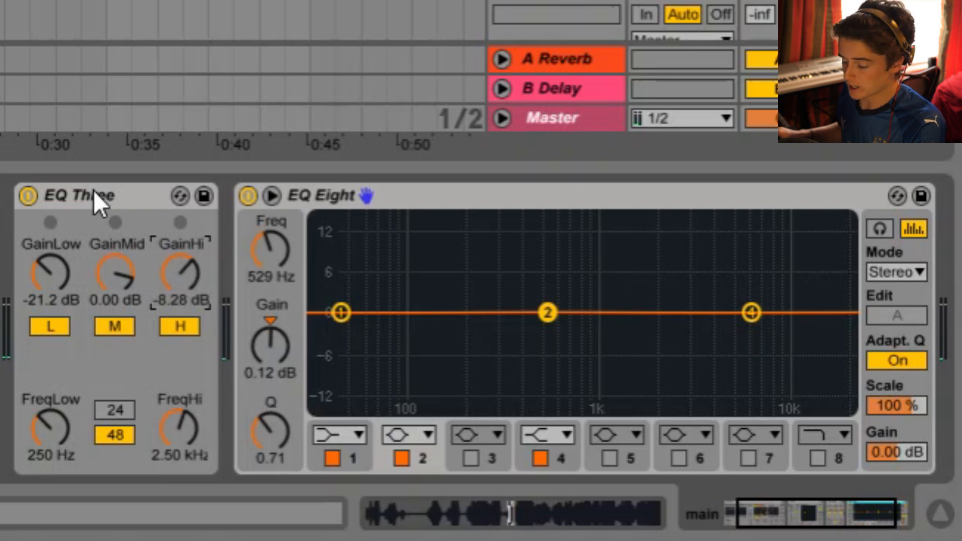
- Delete EQ Three, and make EQ Eight's band 1 a low cut at 102 Hz with a Q of 0.78
left_click(93, 193)
key("Delete")
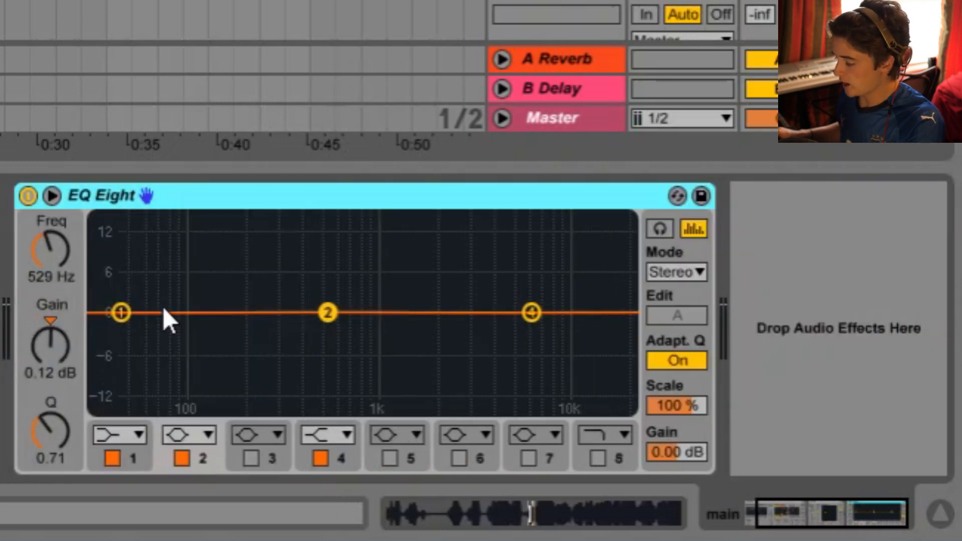
left_click(130, 434)
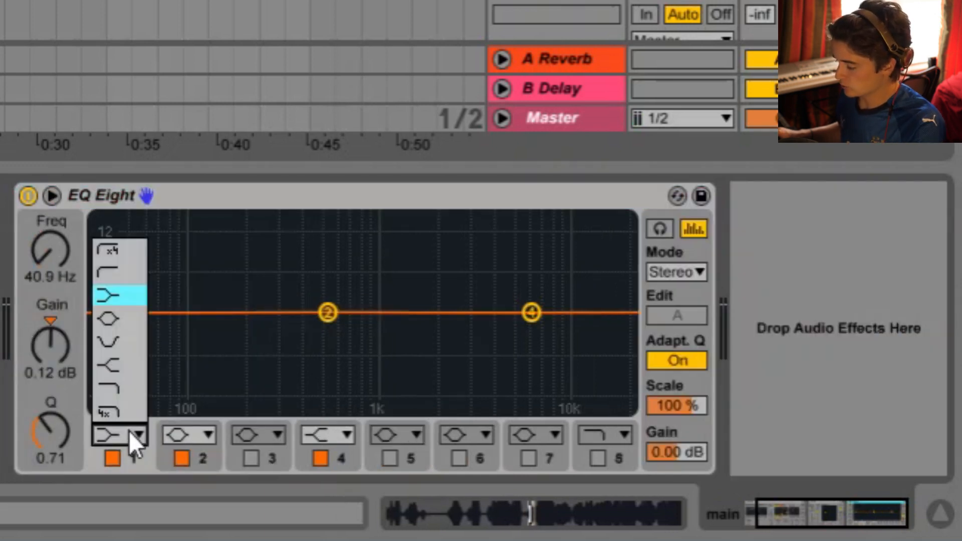
left_click(116, 279)
left_click_drag(120, 338, 197, 335)
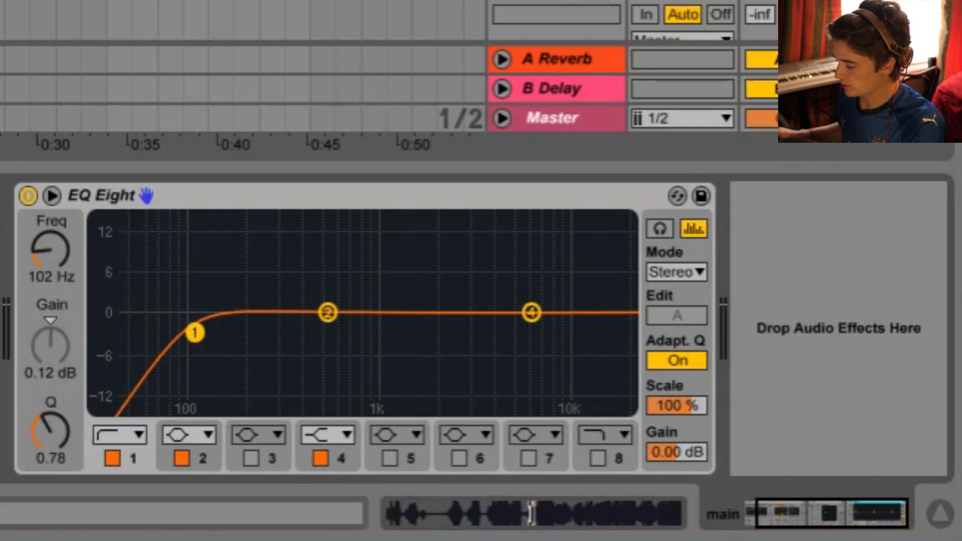
- Enable EQ Eight's band 8 as a high cut at 9.32 kHz with a Q of 0.75, keeping the Stereo mode
left_click(597, 458)
left_click_drag(614, 338, 559, 334)
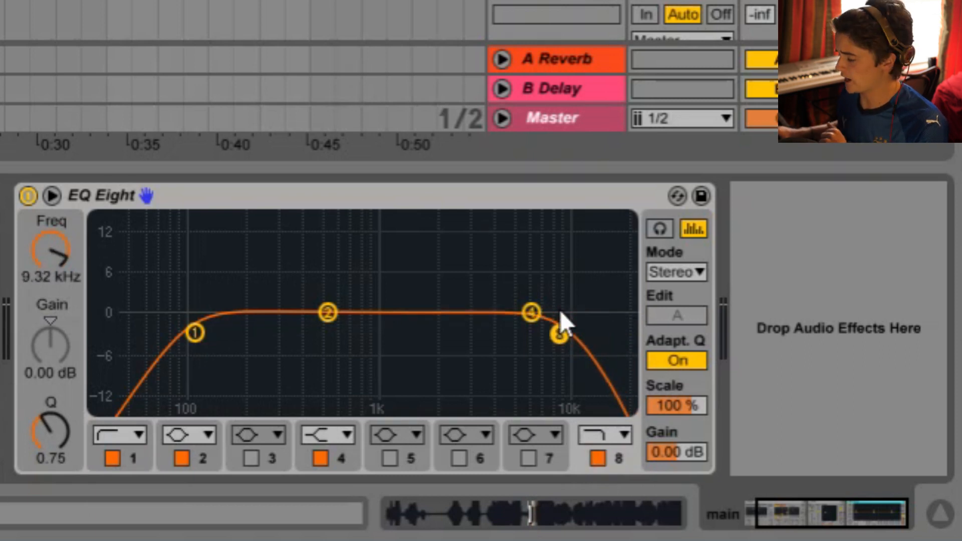
left_click(678, 281)
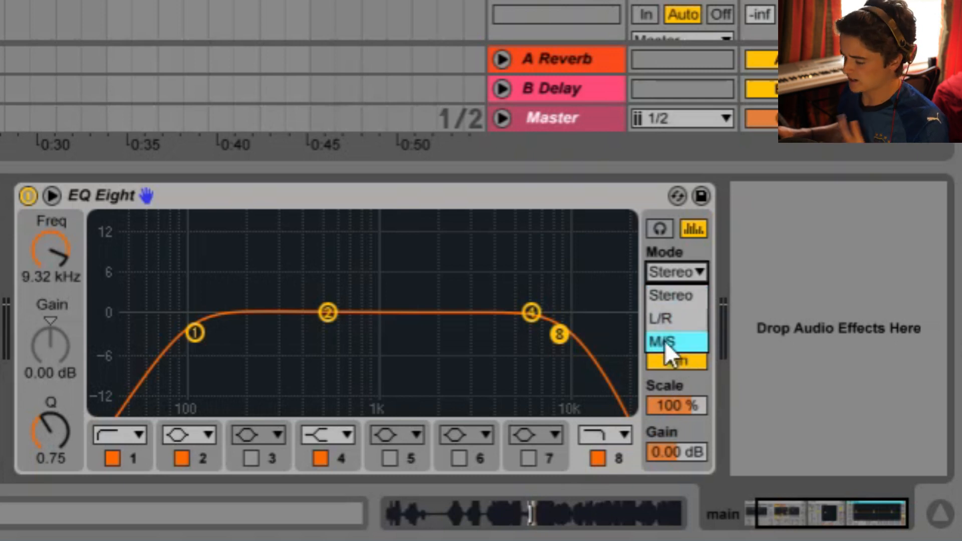
left_click(676, 278)
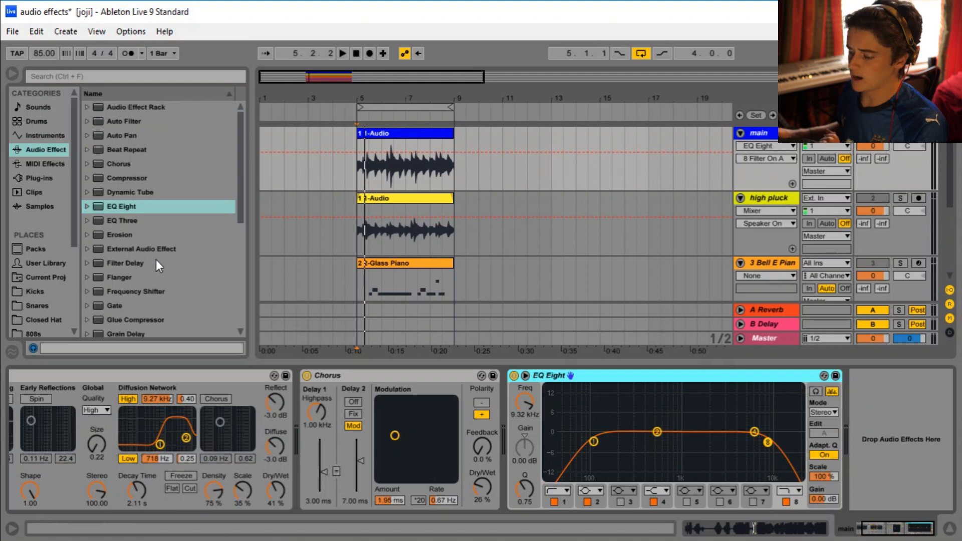
- Add the Limiter effect after EQ Eight on the main track
scroll(149, 268, "down", 2)
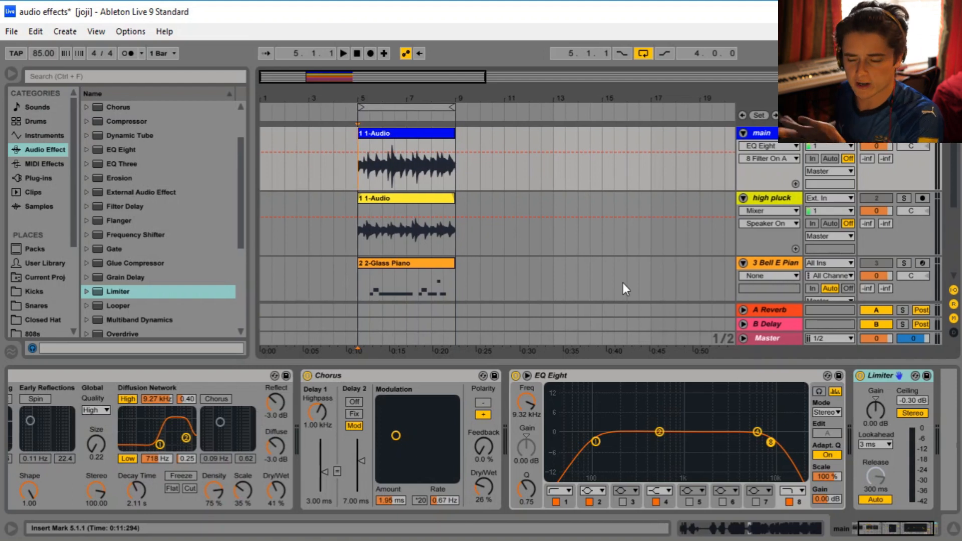
- Solo the high pluck track and play it from 5.1.1
left_click(778, 199)
left_click(902, 198)
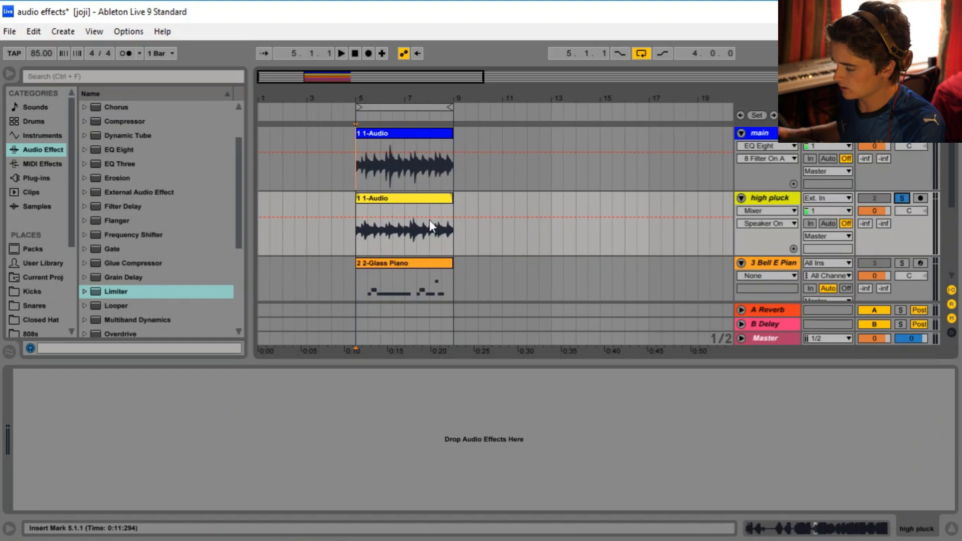
key("space")
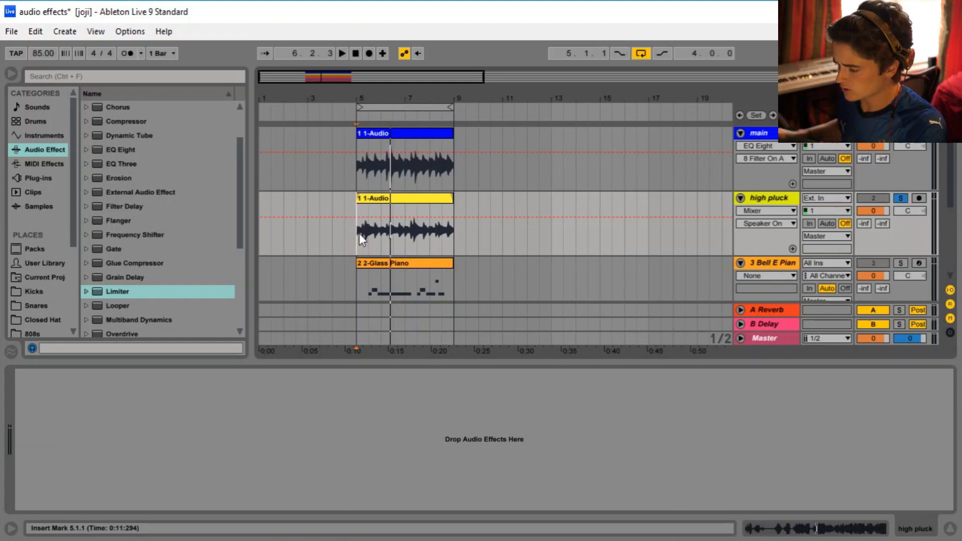
- Find the Chorus effect among the audio effects and add it to the high pluck track
scroll(145, 270, "down", 2)
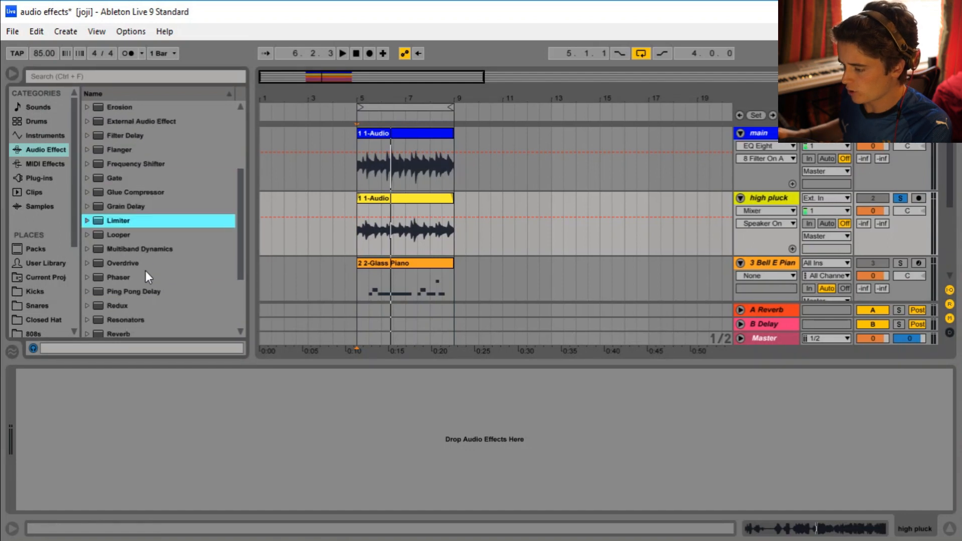
scroll(145, 271, "up", 4)
left_click_drag(131, 165, 383, 233)
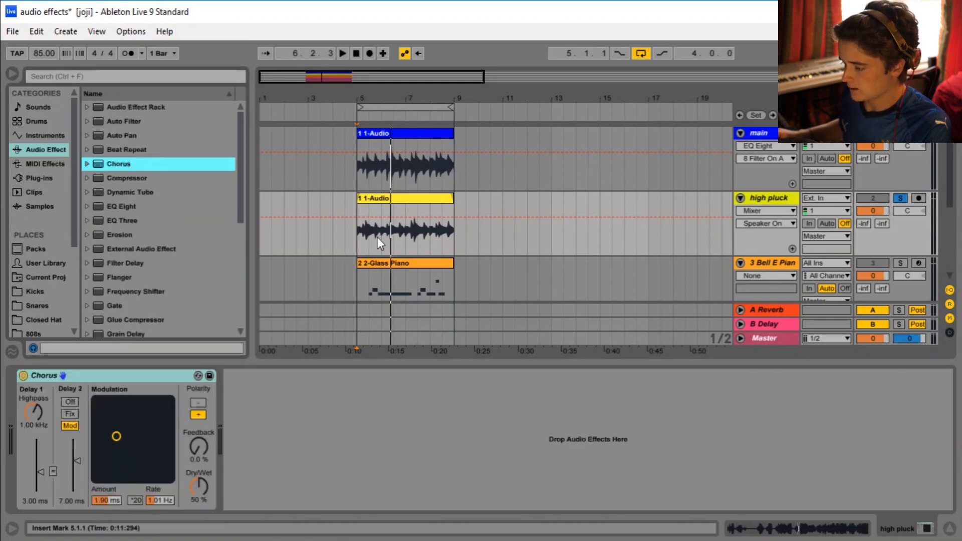
- Set the Chorus modulation on the high pluck track to a 2.67 ms amount and 1.46 Hz rate during playback
key("space")
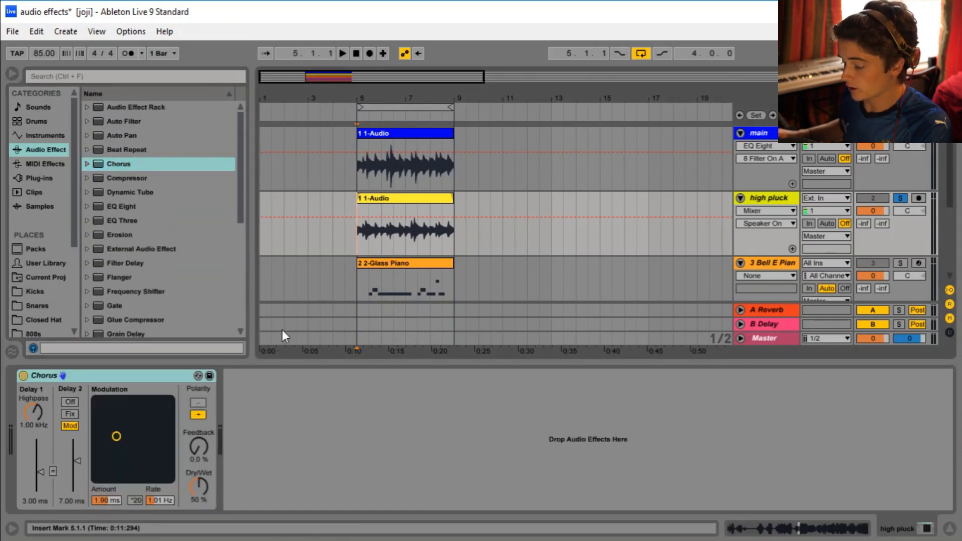
key("space")
left_click_drag(118, 436, 121, 431)
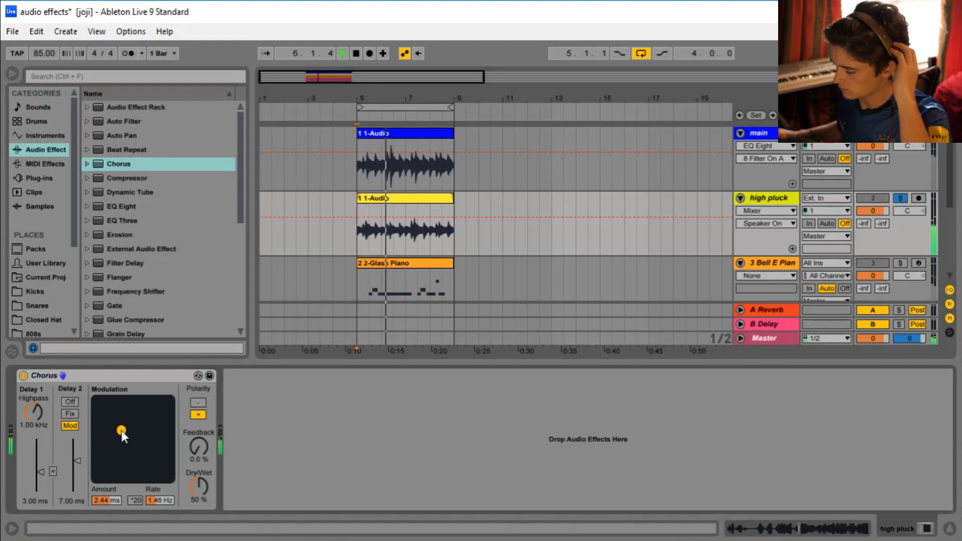
left_click_drag(121, 430, 121, 428)
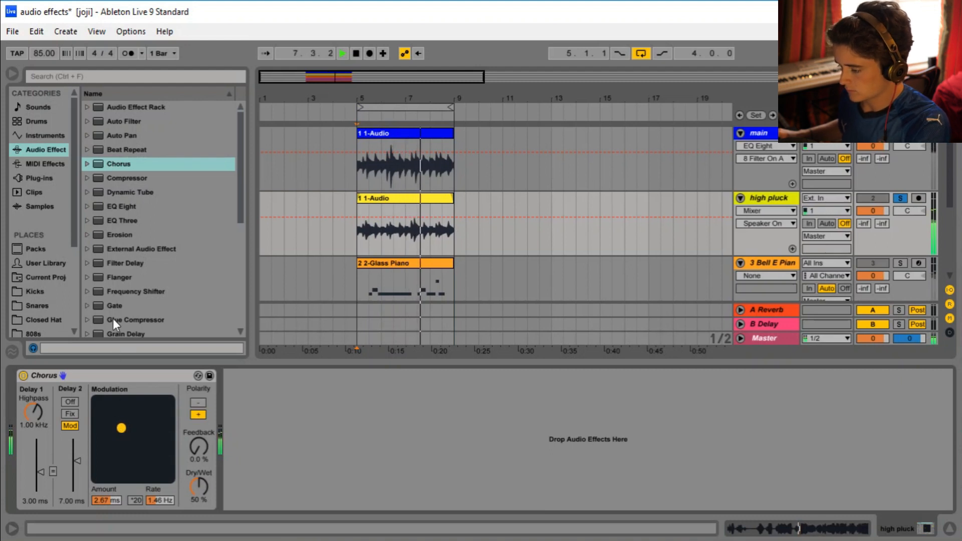
- Add the Reverb effect before Chorus on the high pluck track
scroll(133, 262, "down", 5)
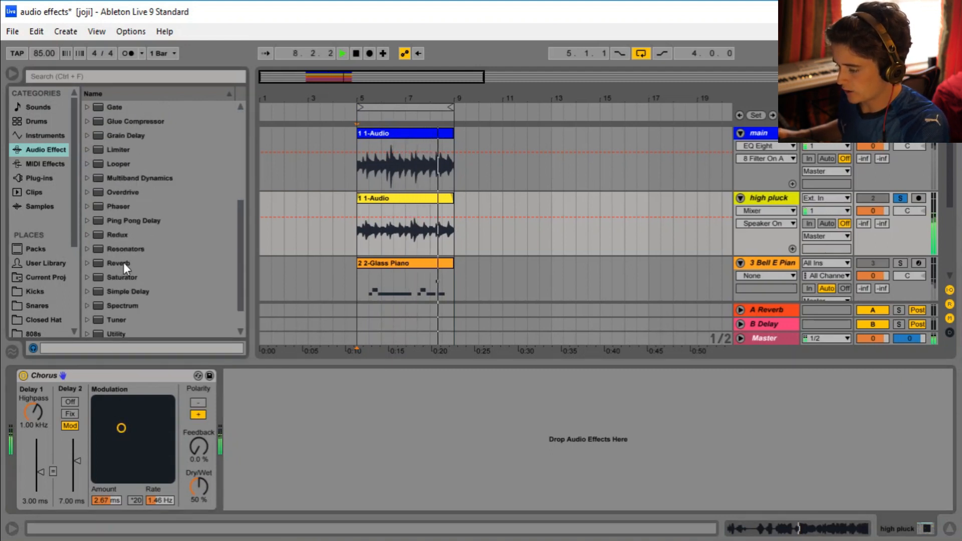
left_click(123, 263)
scroll(110, 326, "down", 1)
left_click_drag(124, 262, 16, 454)
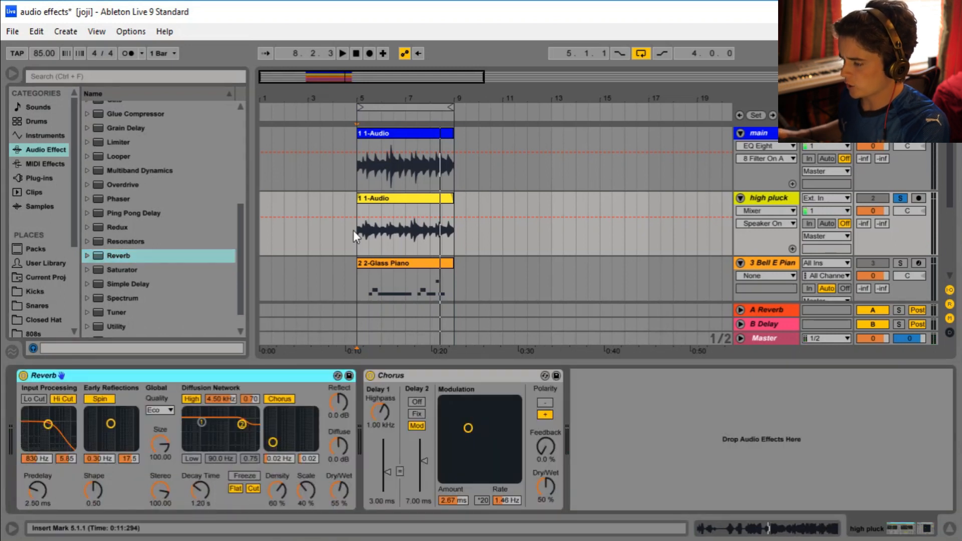
- During playback, set the Reverb diffusion network's high filter to 14.9 kHz and enable its low filter at 586 Hz with a 0.27 setting
key("space")
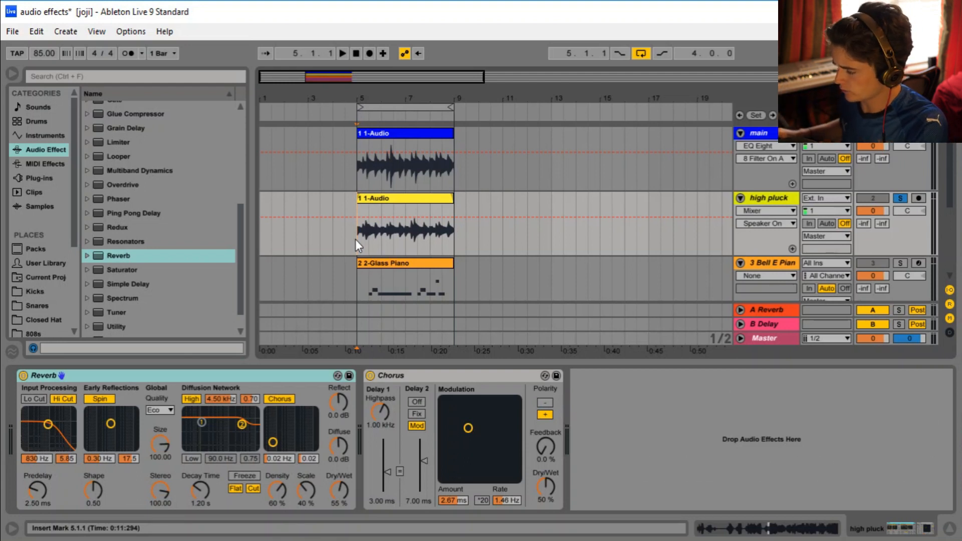
key("space")
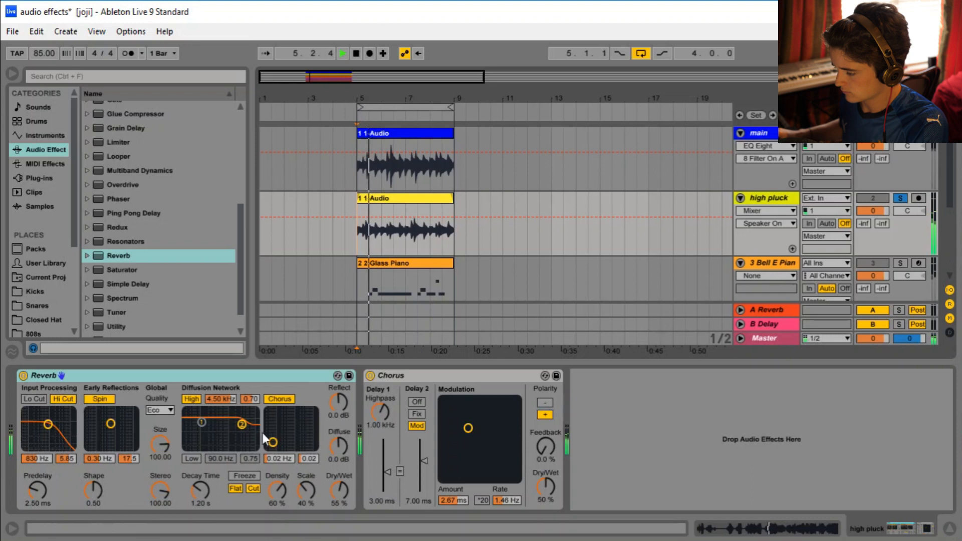
left_click_drag(242, 422, 221, 444)
left_click(193, 459)
- Disable the high pluck Reverb's Hi Cut, early reflections Spin and diffusion Chorus
left_click(64, 400)
left_click(94, 397)
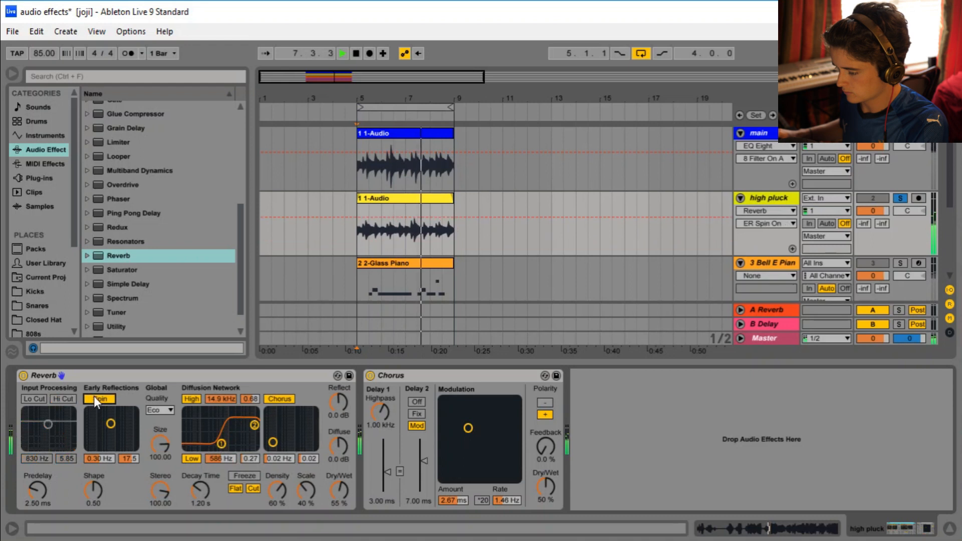
left_click(290, 395)
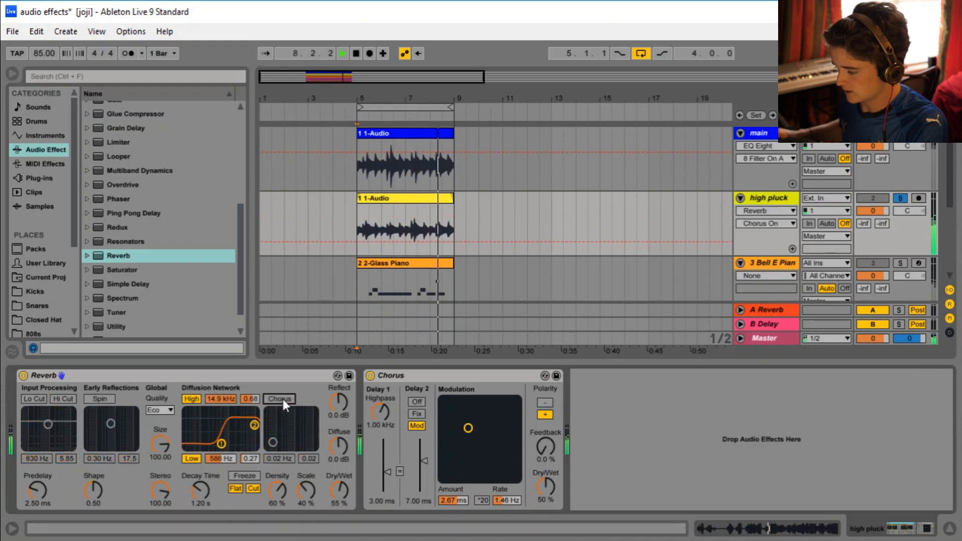
- Find EQ Eight among the audio effects and add it after Chorus on the high pluck track
scroll(199, 324, "up", 3)
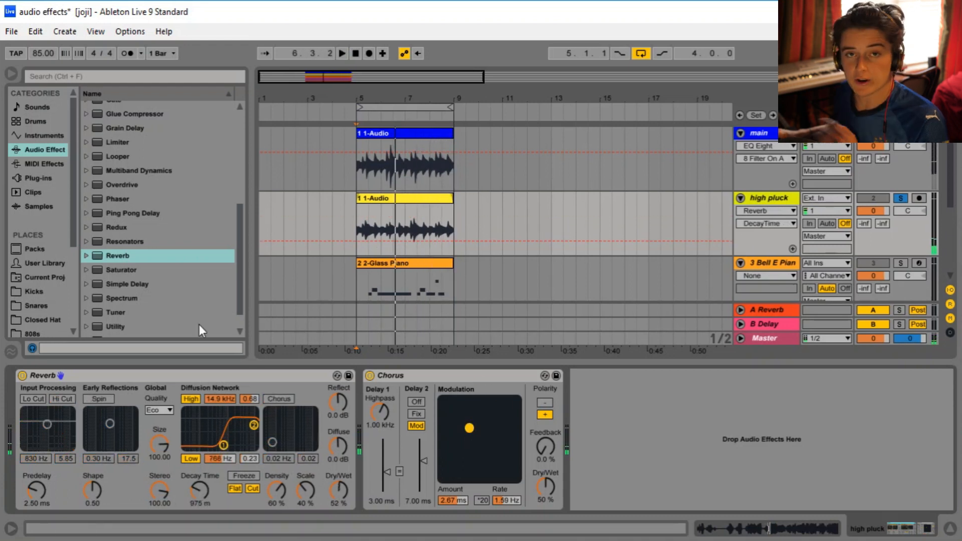
scroll(174, 267, "up", 3)
left_click_drag(135, 186, 648, 417)
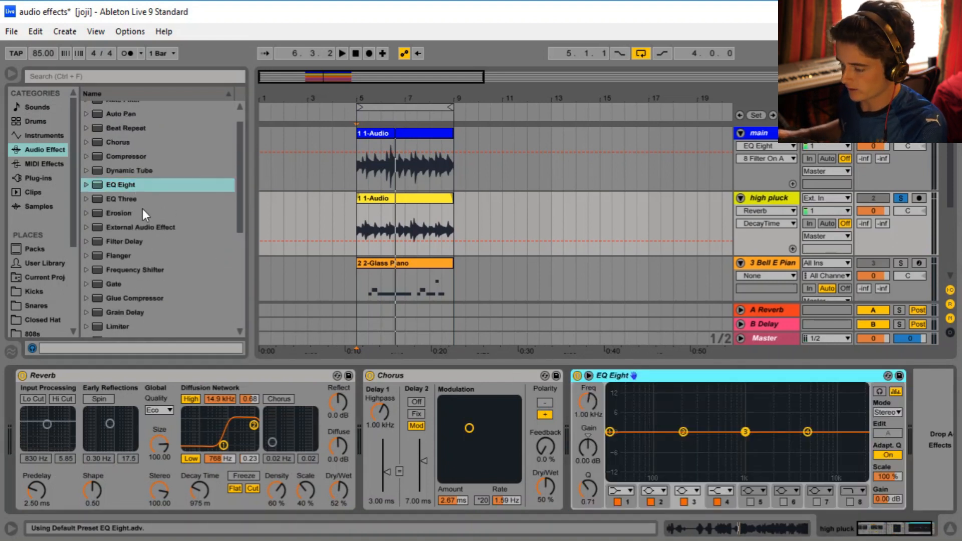
- During playback, make EQ Eight's band 1 on the high pluck track a low cut at 646 Hz with a Q of 0.75
key("space")
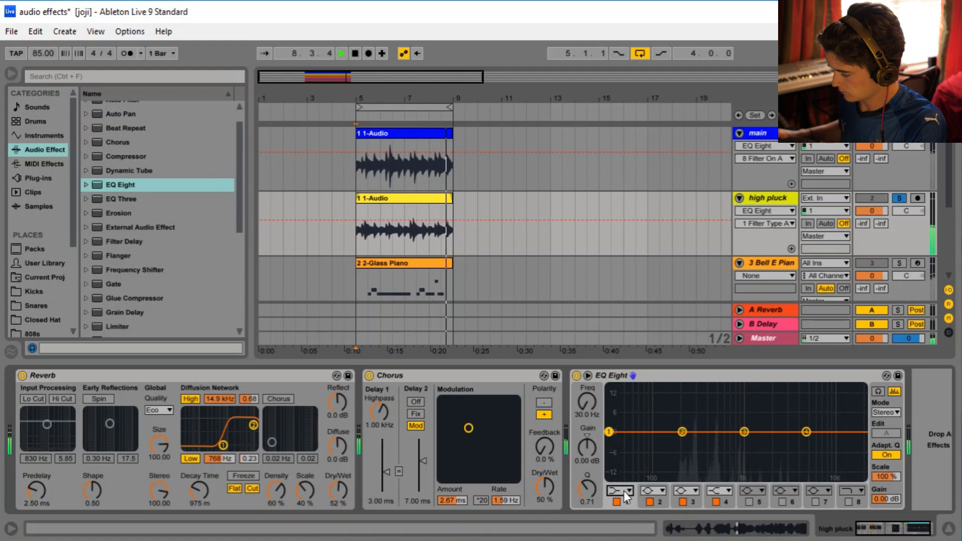
left_click(623, 491)
left_click(619, 415)
left_click_drag(612, 444, 726, 442)
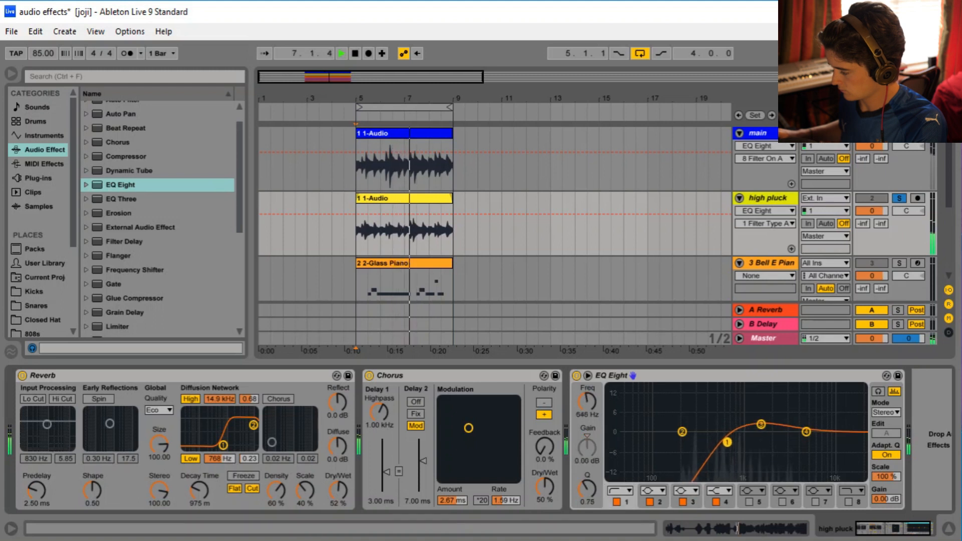
- Enable band 8 of the high pluck track's EQ Eight as a steep high cut at 16.4 kHz with a Q of 0.69
left_click(848, 501)
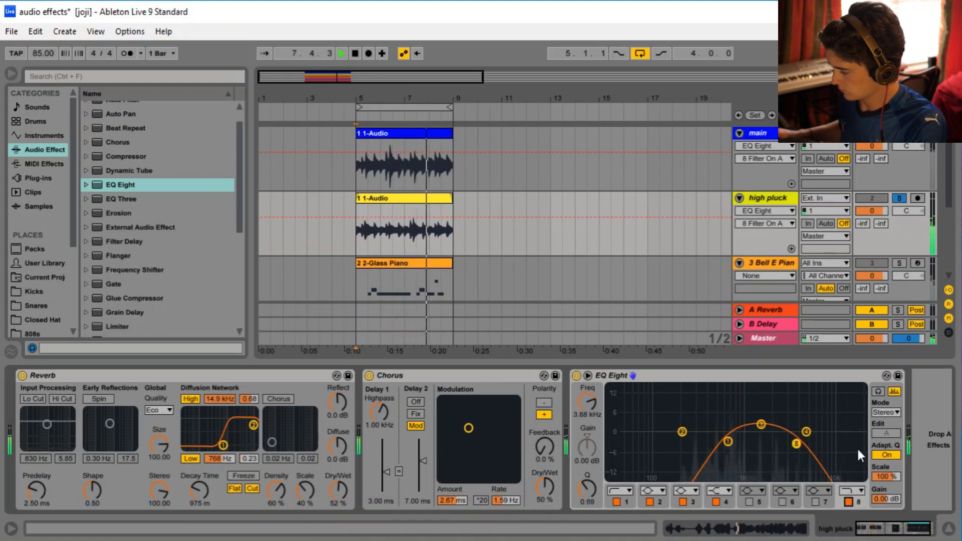
left_click(852, 491)
left_click(847, 480)
left_click_drag(796, 443, 851, 443)
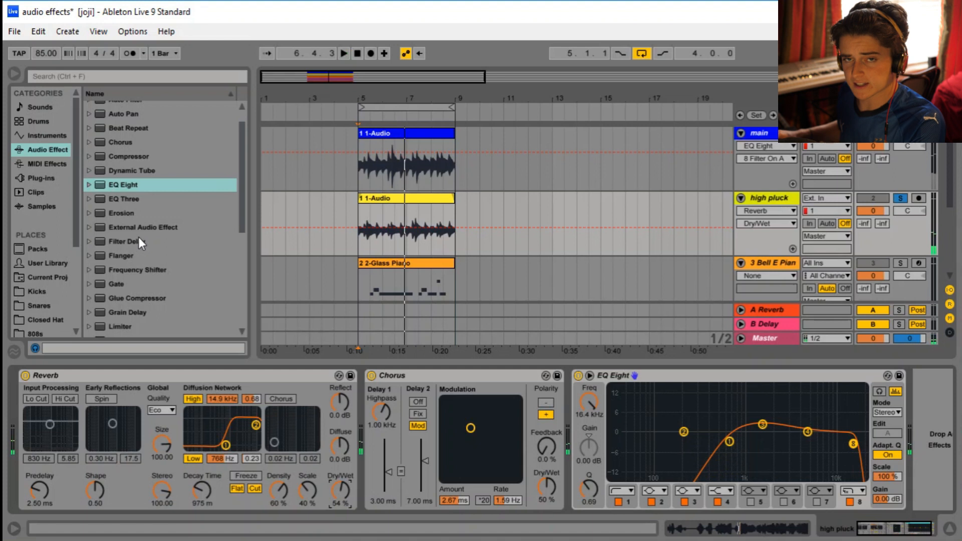
- Add the Limiter effect after EQ Eight on the high pluck track and play it soloed together with the main track
double_click(134, 325)
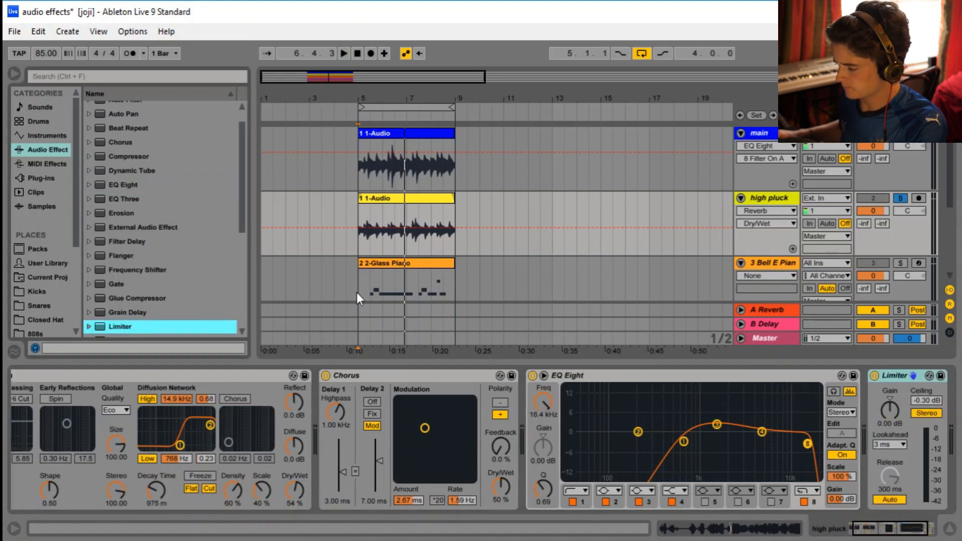
left_click(902, 132, "ctrl")
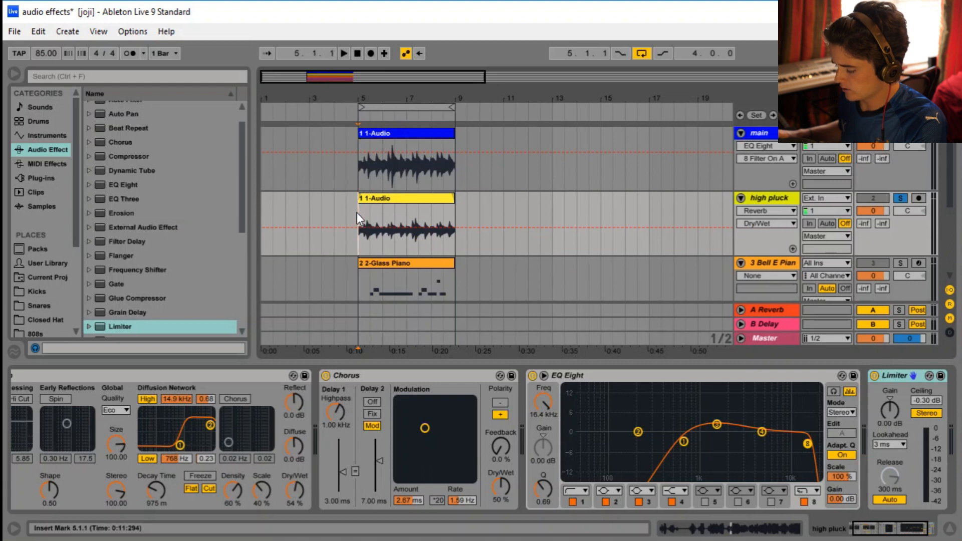
key("space")
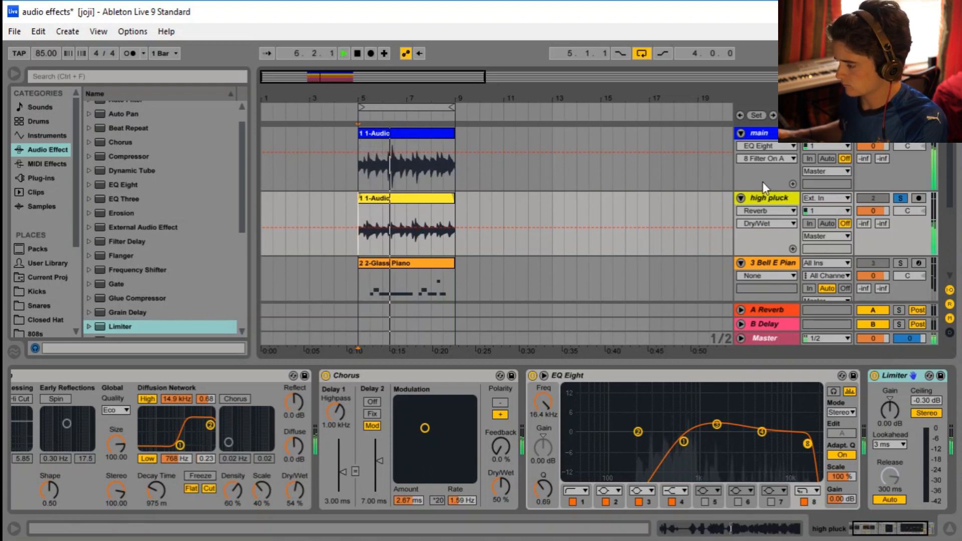
- Lower the high cut of band 8 in the main track's EQ Eight to 3.88 kHz with a Q of 0.78
left_click(759, 133)
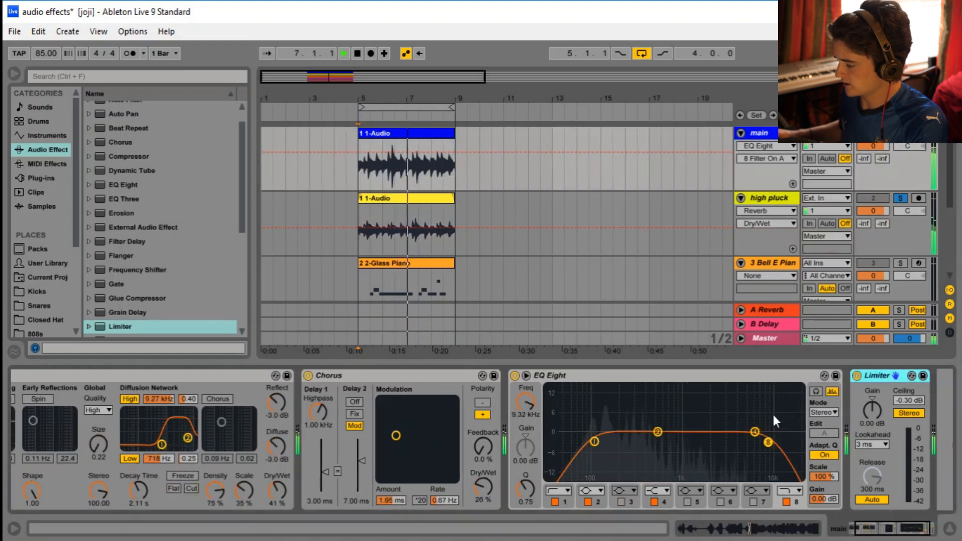
left_click_drag(768, 441, 735, 441)
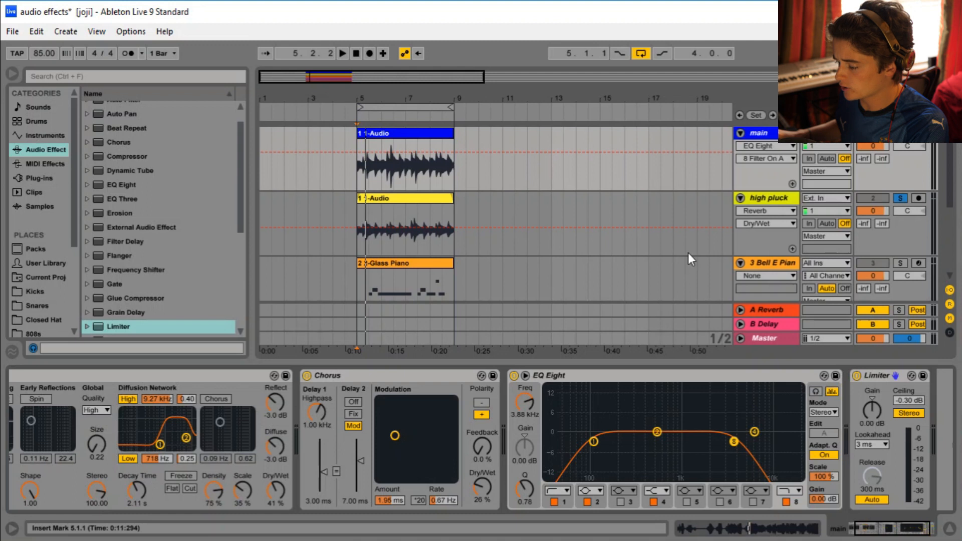
- Solo the Bell E Piano track and play it from 5.1.1
scroll(703, 253, "down", 1)
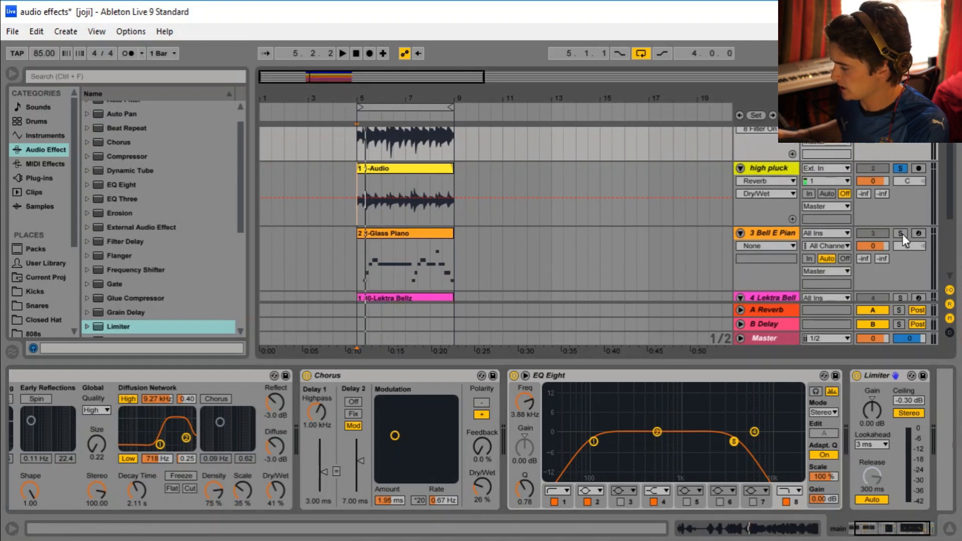
left_click(901, 233)
left_click(362, 269)
key("space")
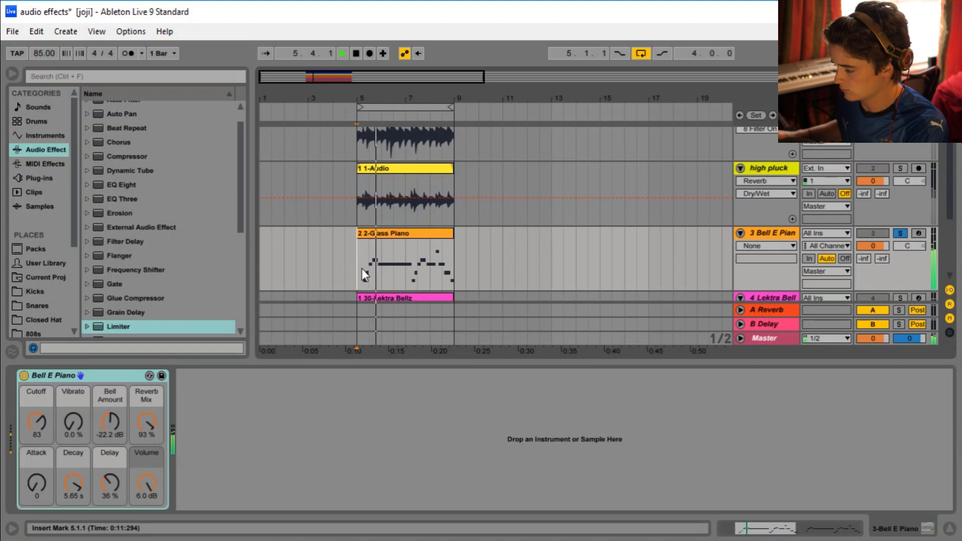
key("space")
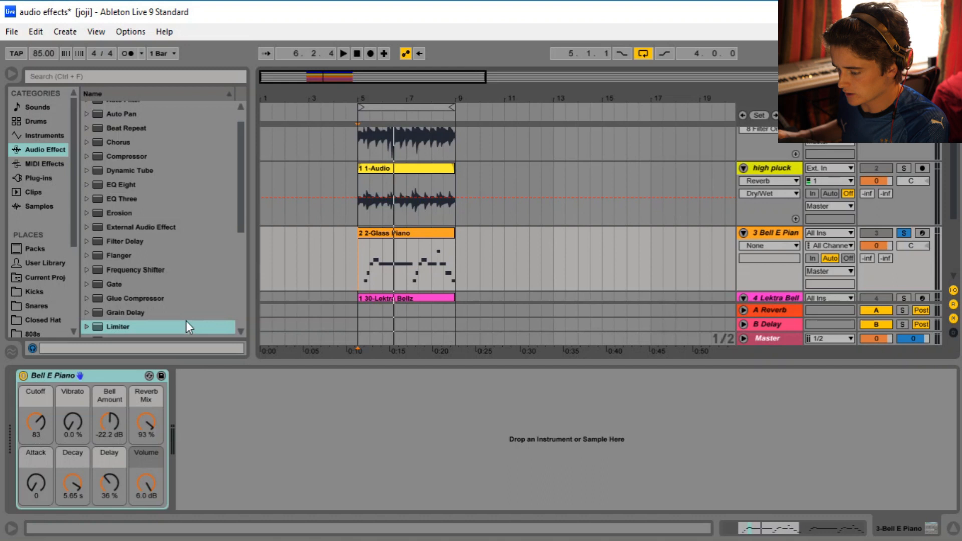
- Find the Forest Floor preset among Reverb's Special presets and add it to the Bell E Piano track
scroll(185, 326, "down", 4)
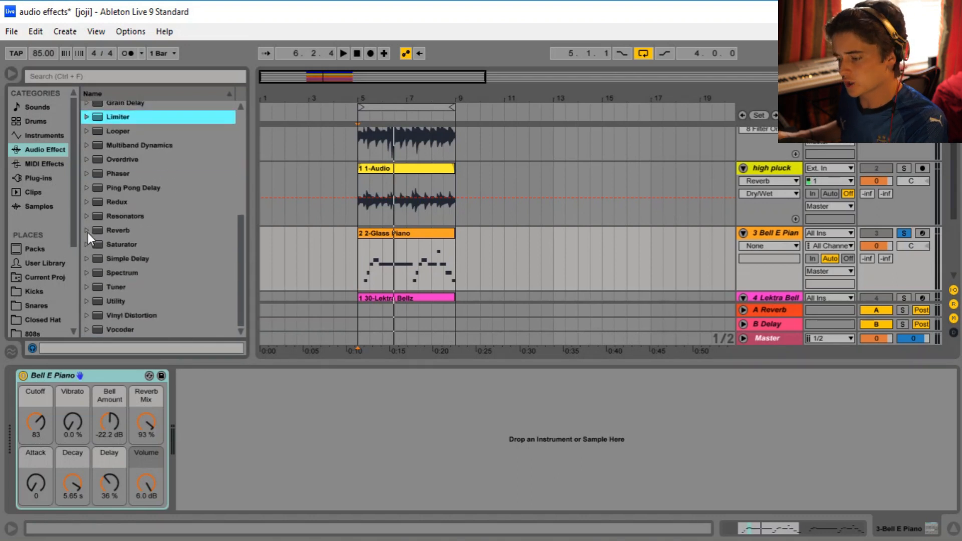
left_click(88, 232)
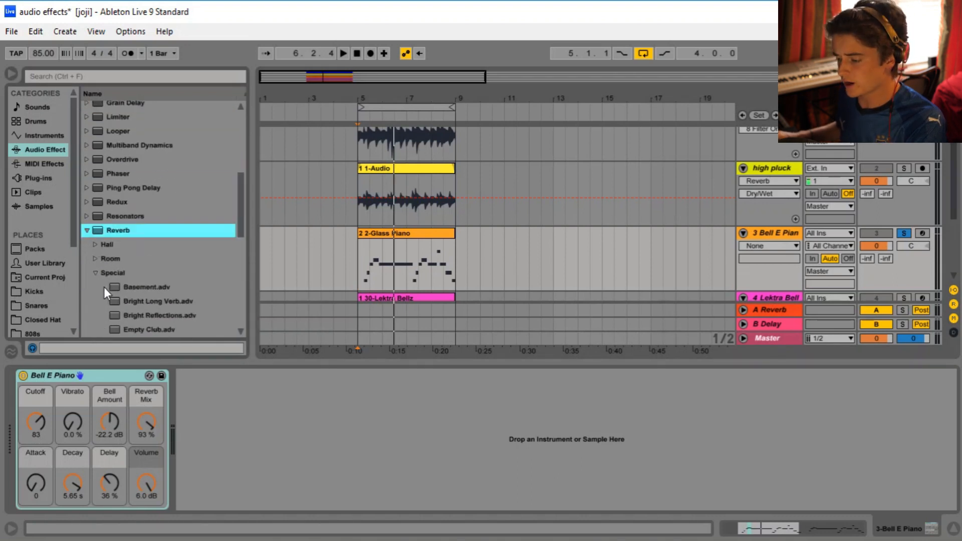
scroll(105, 286, "down", 1)
scroll(105, 286, "down", 1)
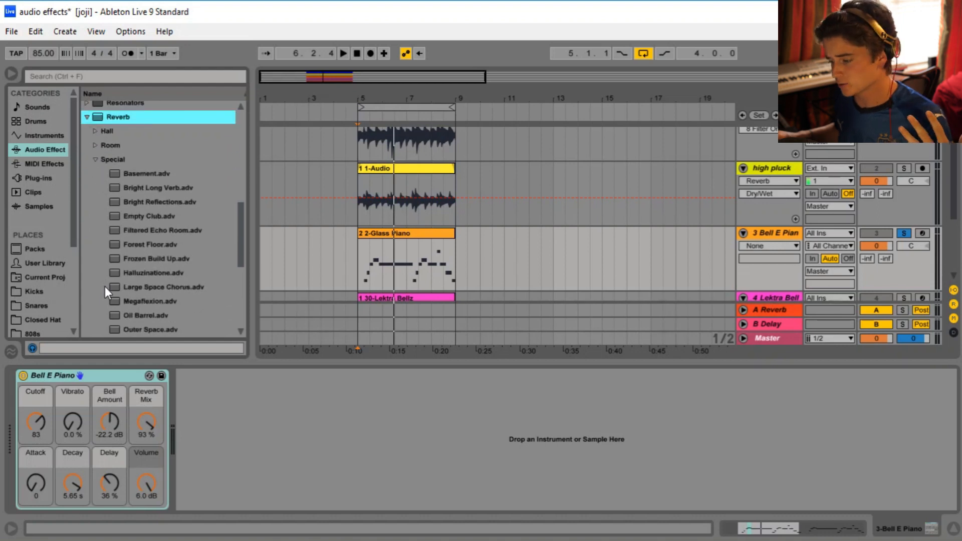
left_click_drag(144, 246, 236, 396)
- During playback, raise Forest Floor's Dry/Wet, disable its high diffusion filter, and enable the low filter at 1.01 kHz with a 0.22 setting
left_click(357, 260)
key("space")
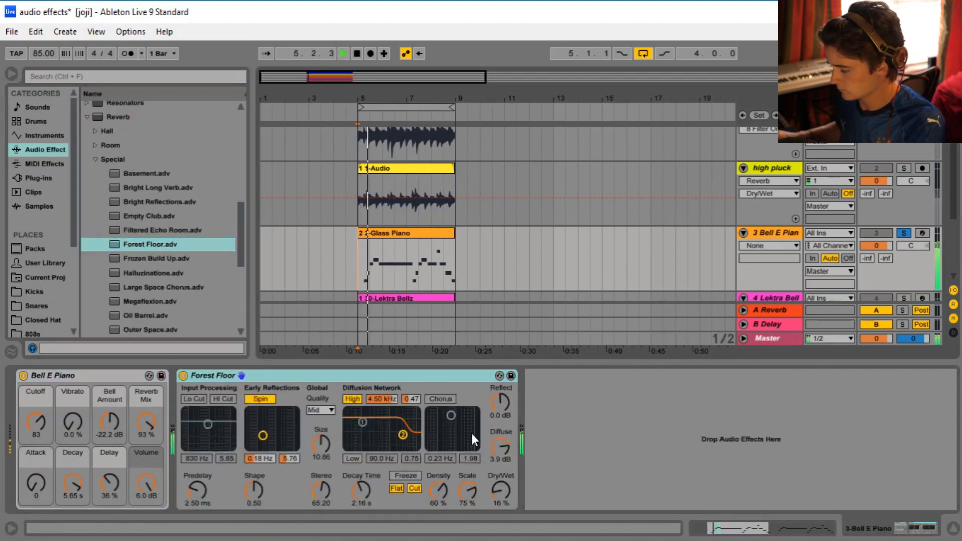
left_click_drag(501, 491, 501, 479)
left_click(352, 399)
left_click(354, 457)
left_click_drag(363, 422, 388, 445)
- Set Forest Floor's Decay Time to 2.52 s, Dry/Wet to 44 % and Diffuse level to 4.5 dB
left_click_drag(362, 489, 362, 485)
left_click_drag(501, 491, 501, 489)
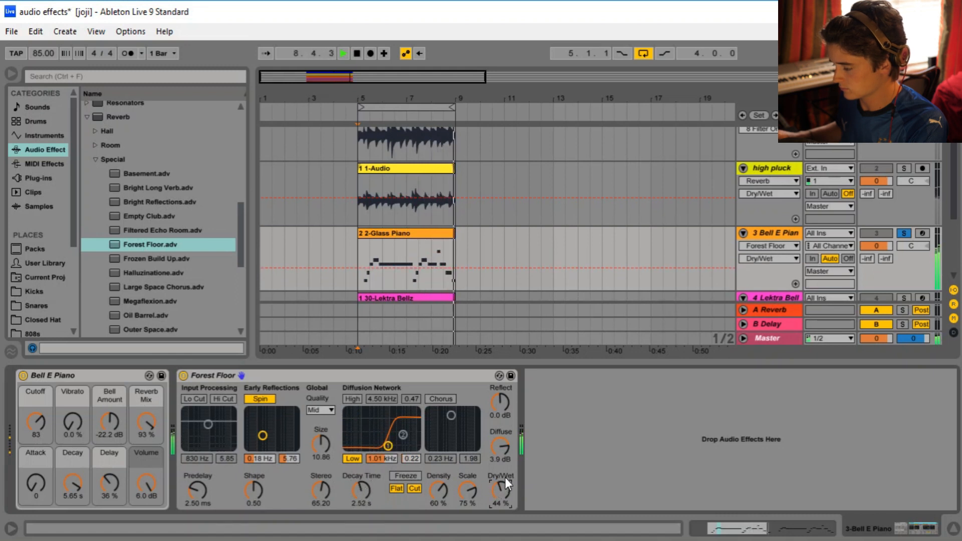
left_click(503, 446)
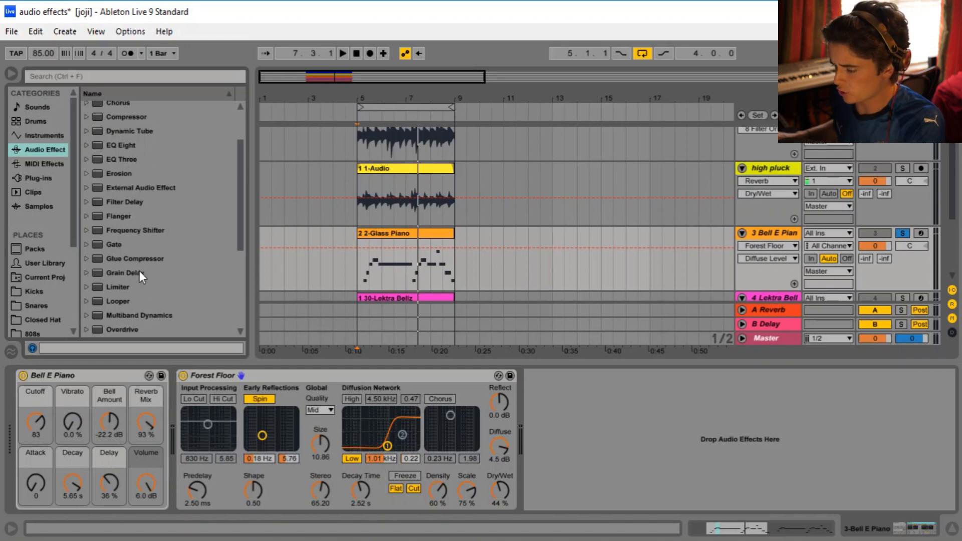
- Add Ping Pong Delay after Forest Floor on the Bell E Piano track and set its filter to 12.0 kHz with a width of 5.65
scroll(140, 270, "down", 2)
left_click_drag(128, 301, 557, 416)
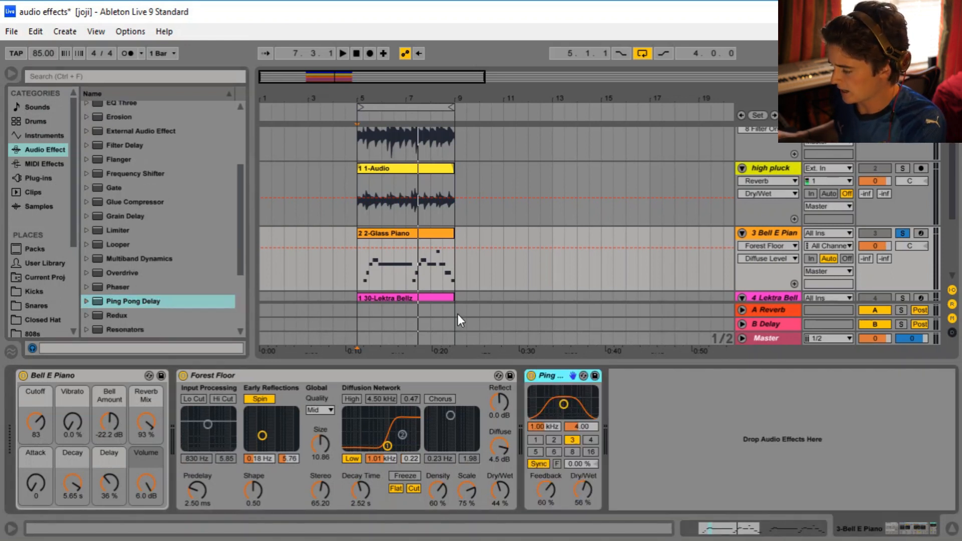
left_click(390, 233)
key("space")
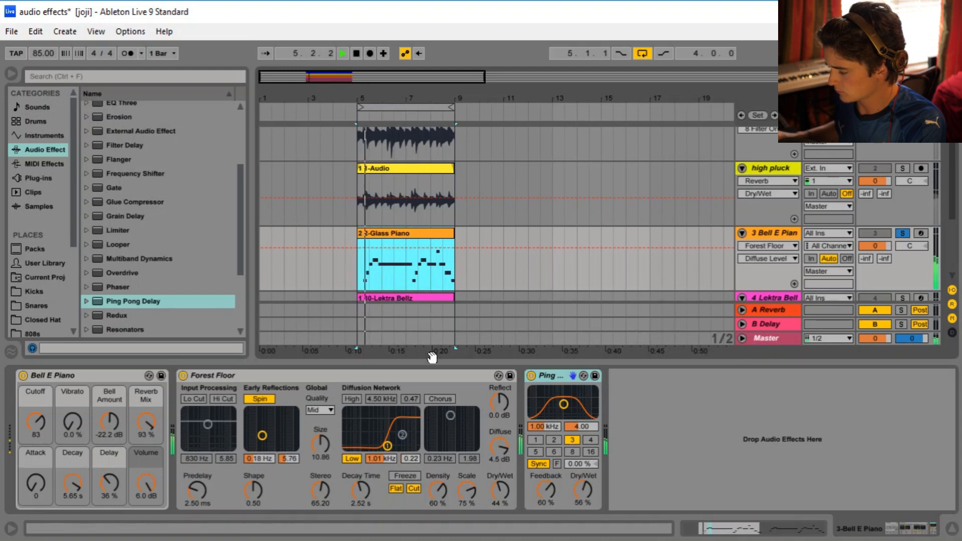
mouse_move(564, 403)
left_mouse_down()
mouse_move(579, 402)
mouse_move(550, 401)
left_mouse_up()
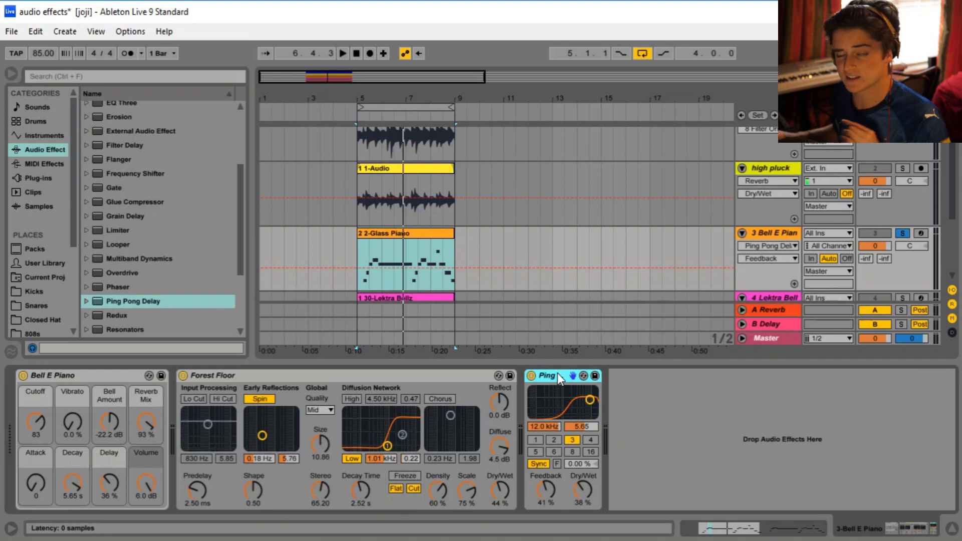
- Play the Bell E Piano track from 5.1.1 and set Ping Pong Delay's Feedback to 38 % and Dry/Wet to 43 %
left_click(360, 258)
key("space")
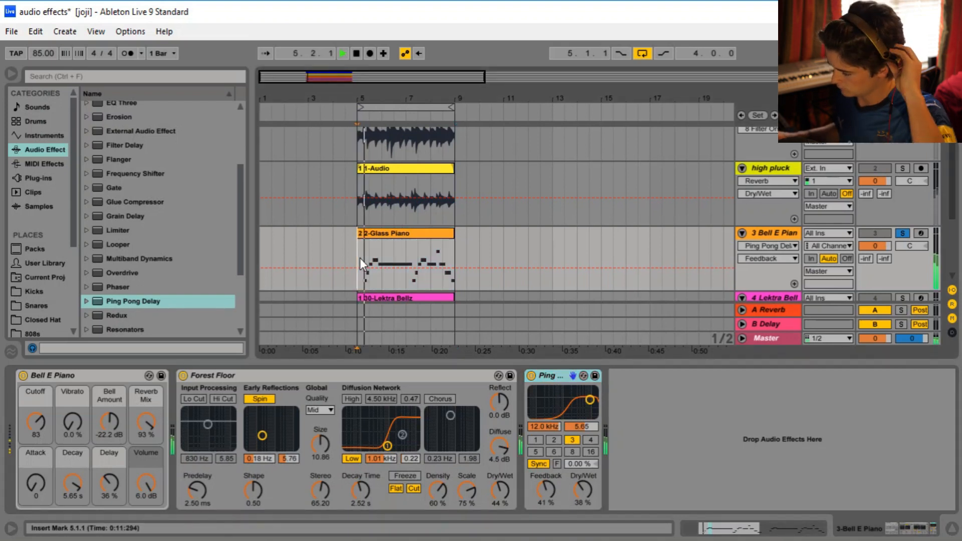
left_click_drag(578, 492, 555, 493)
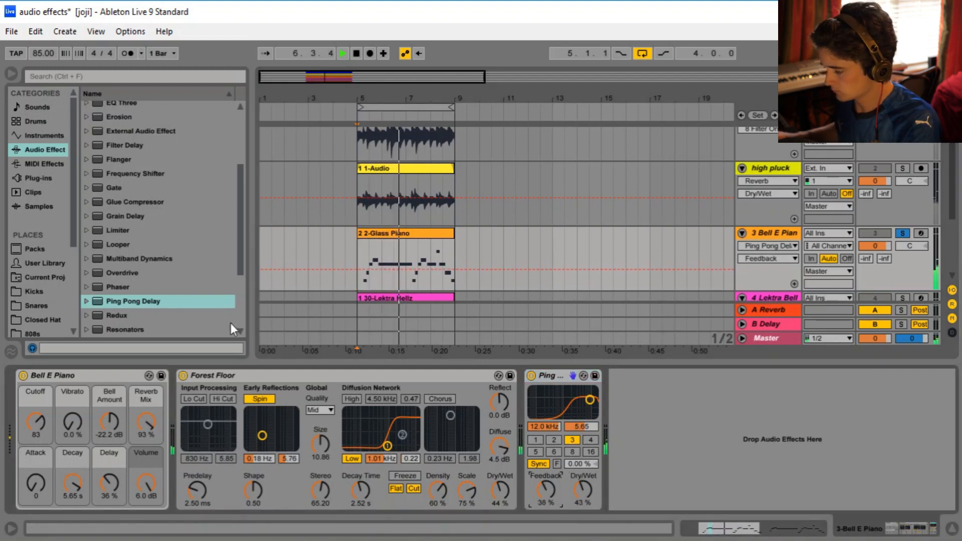
- Try EQ Eight after Ping Pong Delay with filter 1 as a low cut at 1.90 kHz, audition it, and delete the device
scroll(145, 235, "up", 2)
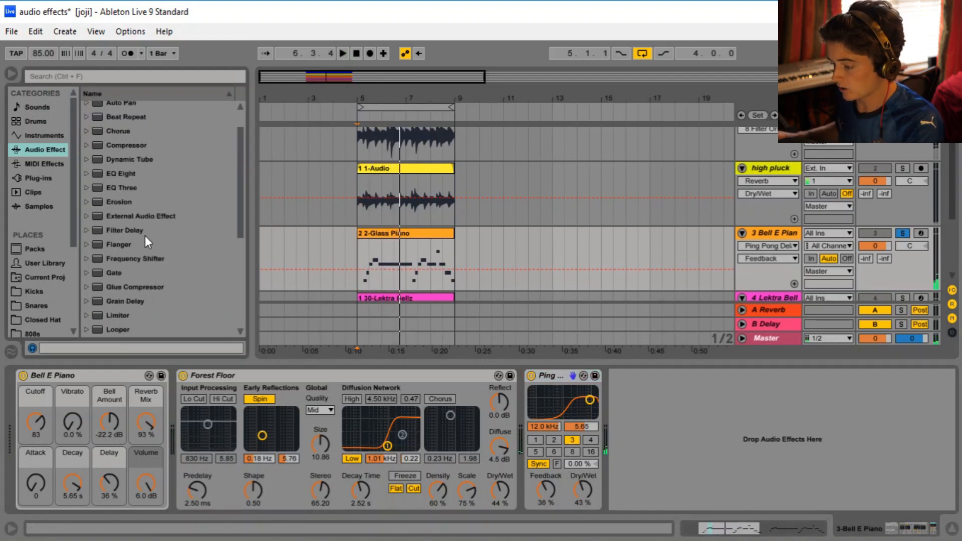
double_click(128, 172)
left_click(666, 494)
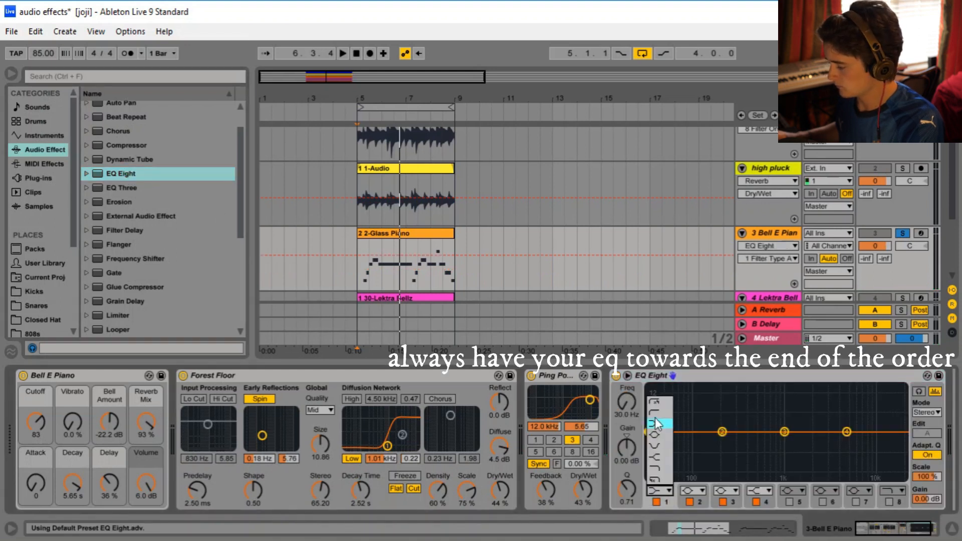
left_click_drag(703, 444, 813, 444)
key("space")
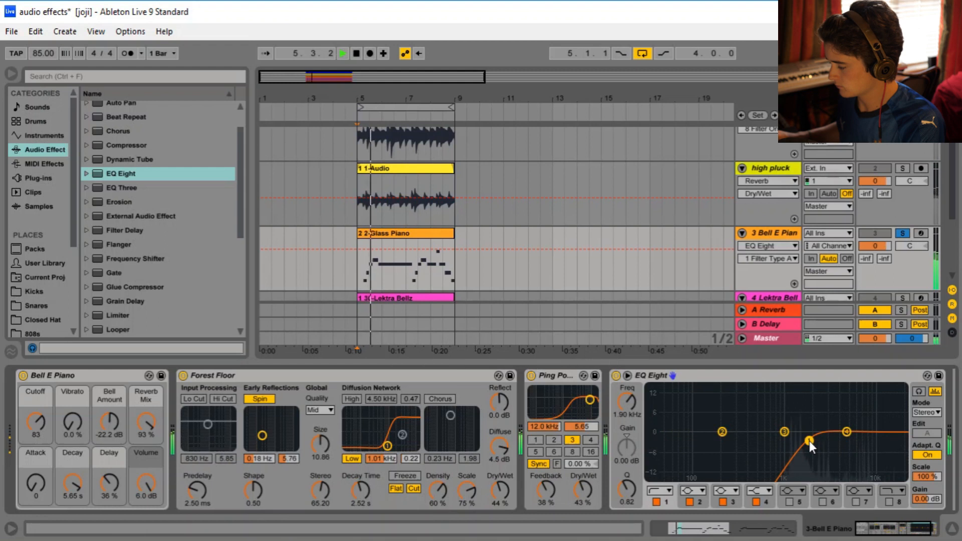
key("space")
left_click(761, 375)
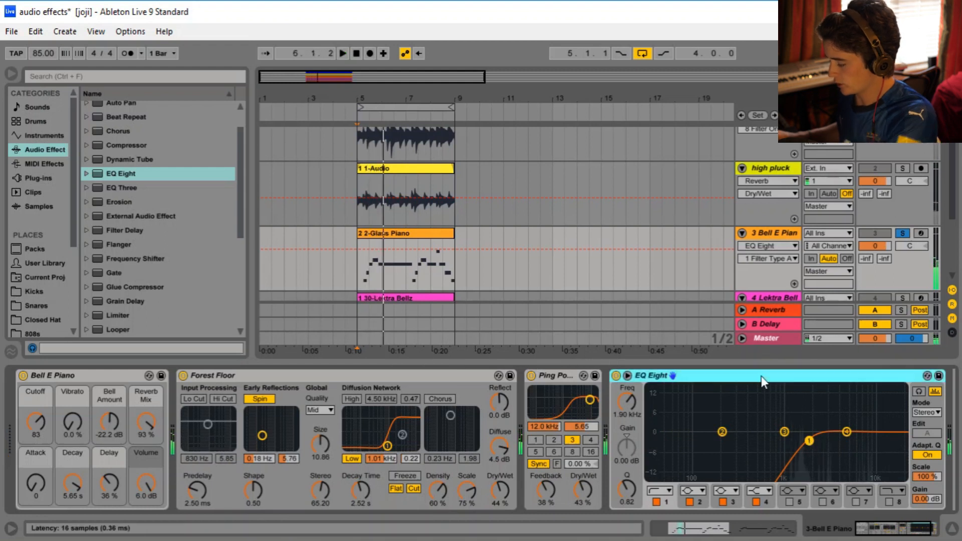
key("Delete")
- Add EQ Three after Ping Pong Delay with GainLow at -inf dB and GainMid at -10.5 dB, and add a Limiter after it
left_click_drag(125, 188, 658, 409)
key("space")
key("space")
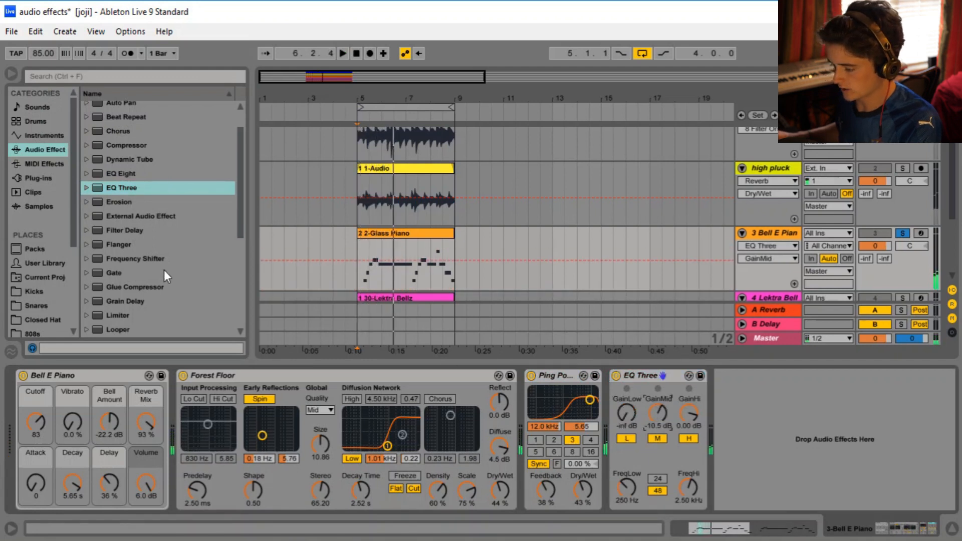
scroll(164, 270, "down", 1)
double_click(126, 303)
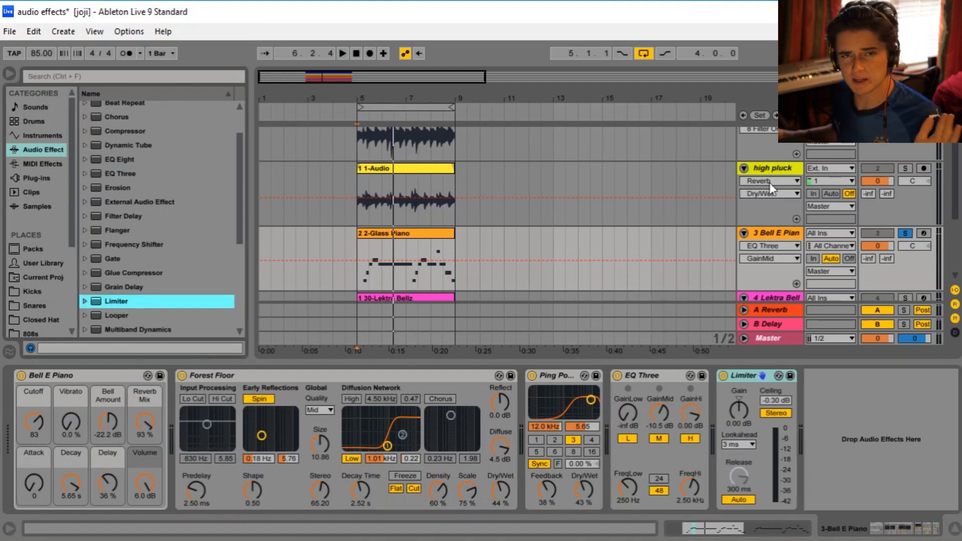
- Copy Ping Pong Delay from the Bell E Piano track to the high pluck track, between Chorus and EQ Eight
left_click(764, 166)
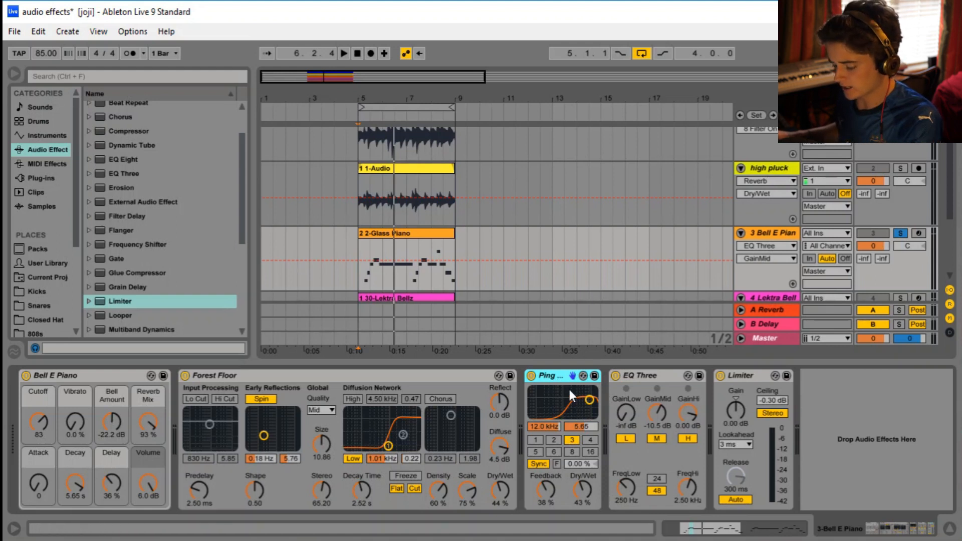
left_click_drag(564, 372, 735, 222)
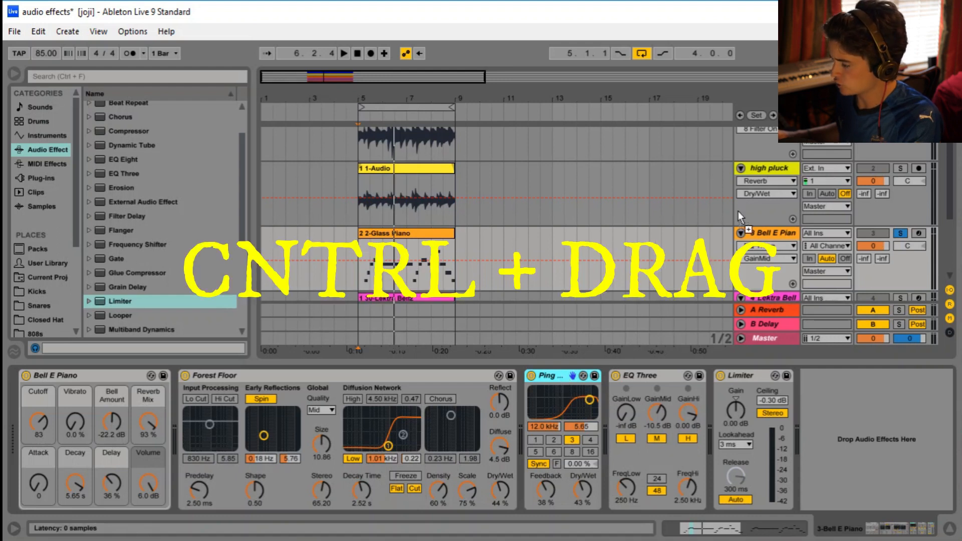
left_click_drag(756, 168, 756, 167)
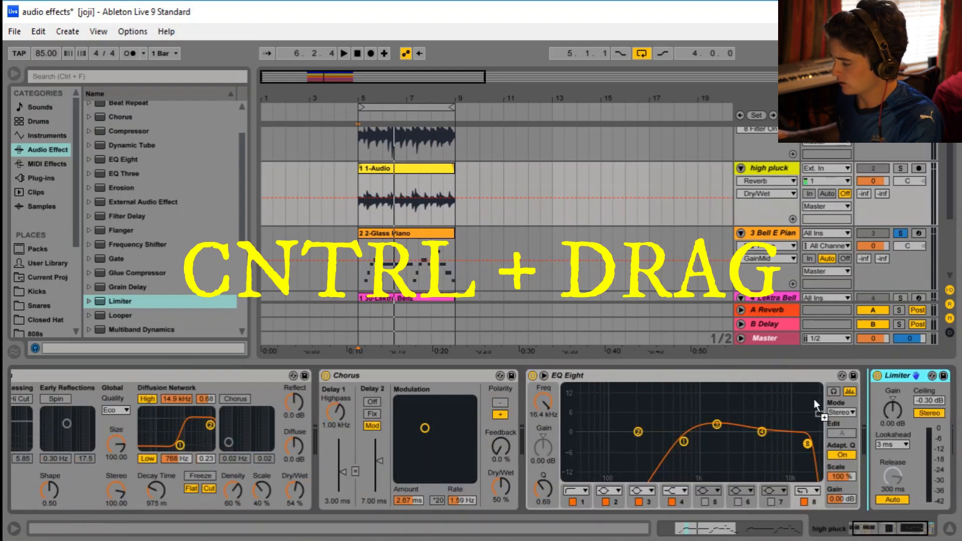
left_click_drag(729, 401, 539, 414)
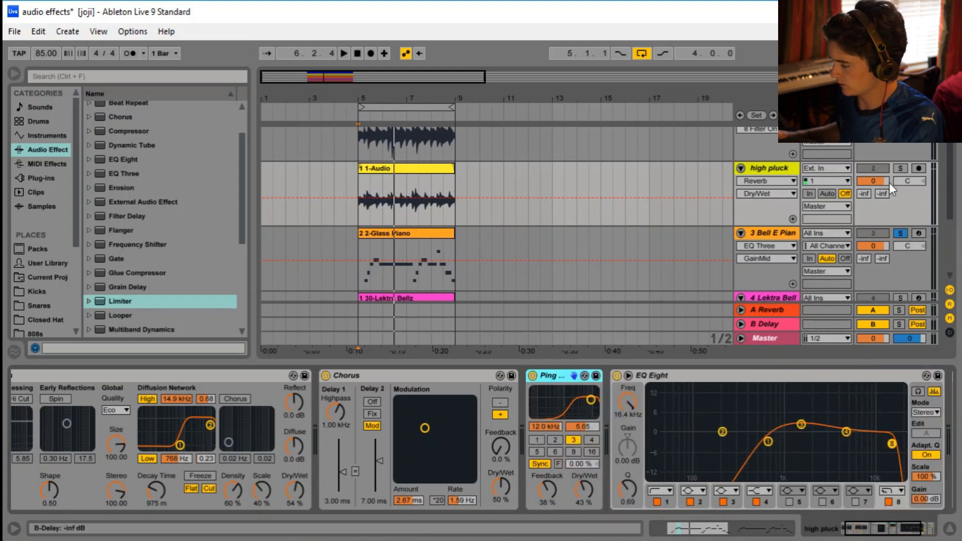
- Solo the high pluck track, play its clip, and set Ping Pong Delay's Dry/Wet to 52 % and Feedback to 45 %
left_click(899, 169)
left_click(404, 167)
key("space")
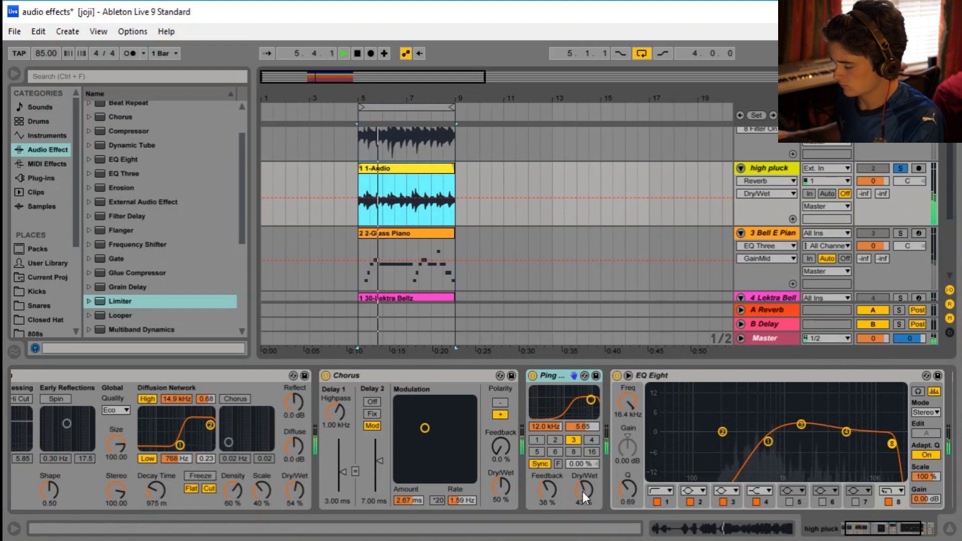
left_click_drag(584, 492, 547, 484)
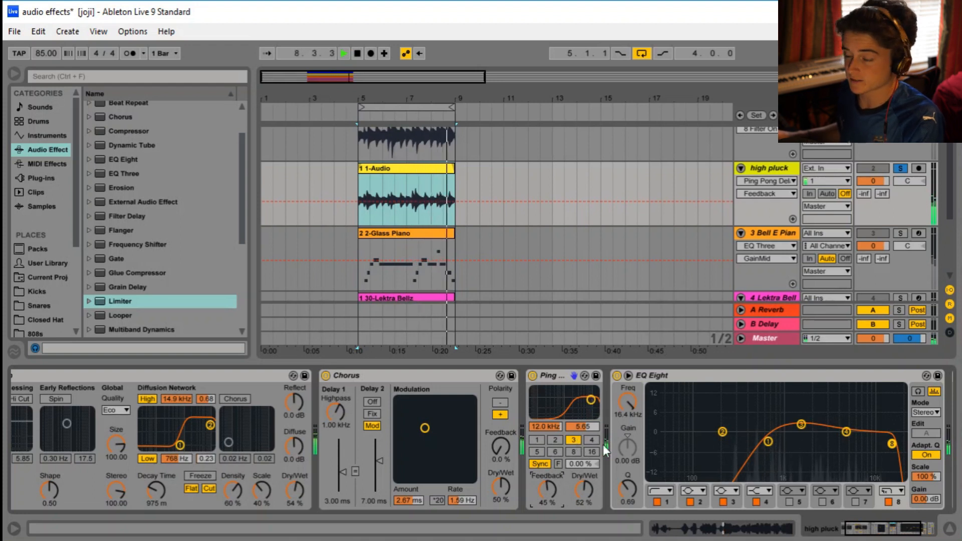
- Solo the Lektra Bellz track and audition it from 5.1.1
scroll(855, 245, "down", 3)
left_click(901, 210)
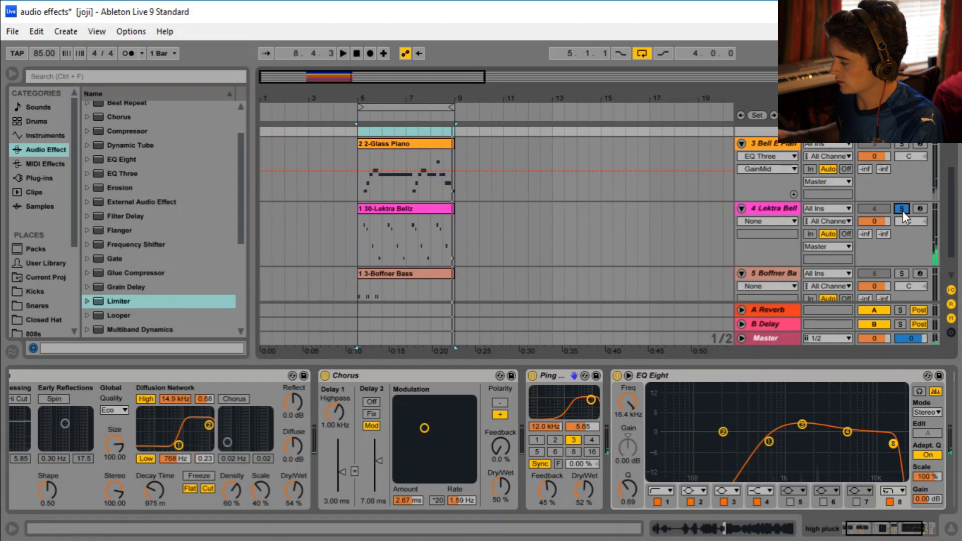
left_click(778, 206)
left_click(356, 237)
key("space")
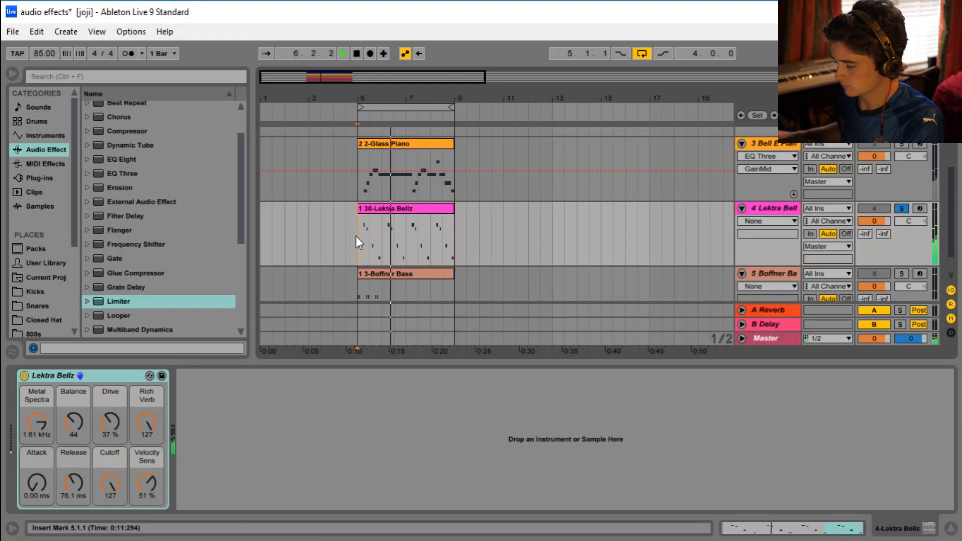
key("space")
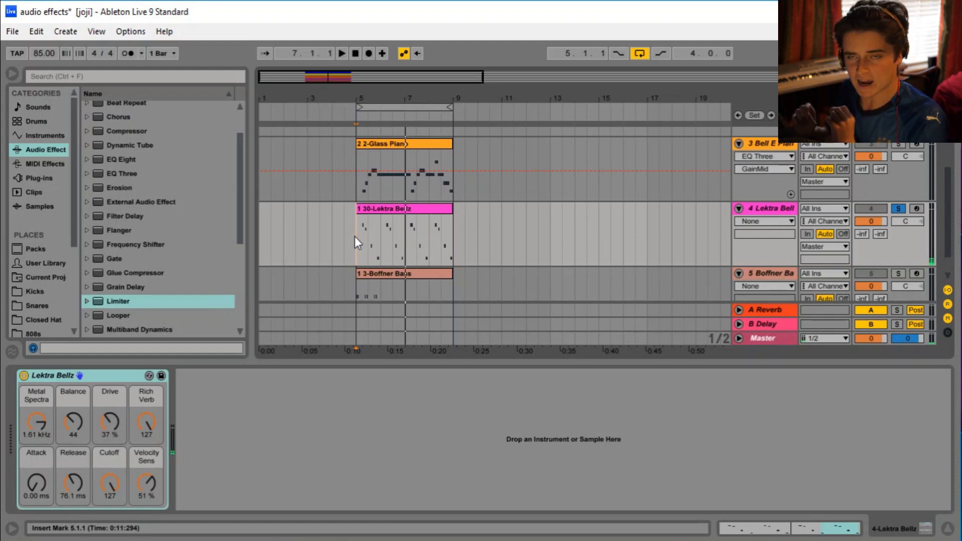
- Add Reverb to the Lektra Bellz track with its low filter on at 447 Hz and Dry/Wet at 37 %
scroll(142, 309, "down", 3)
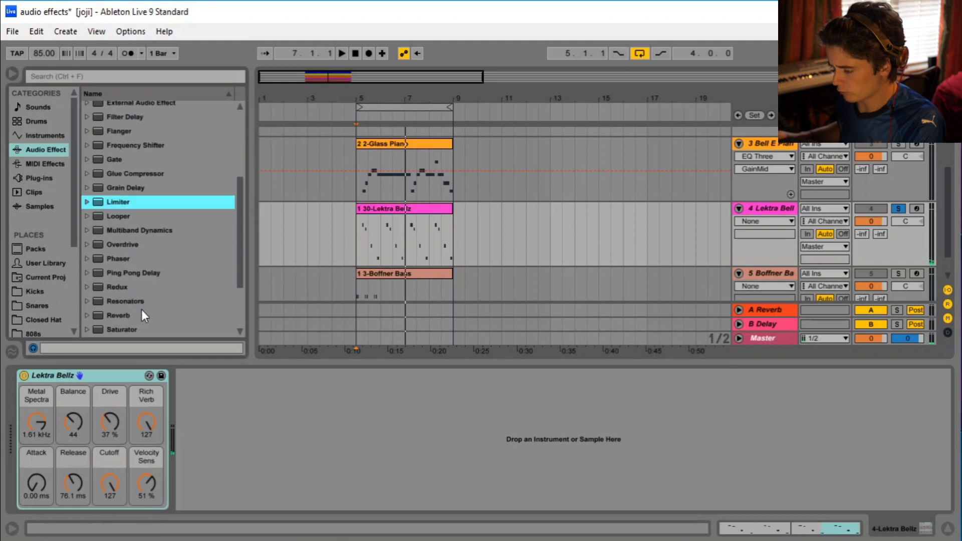
scroll(141, 309, "down", 2)
left_click_drag(130, 242, 381, 446)
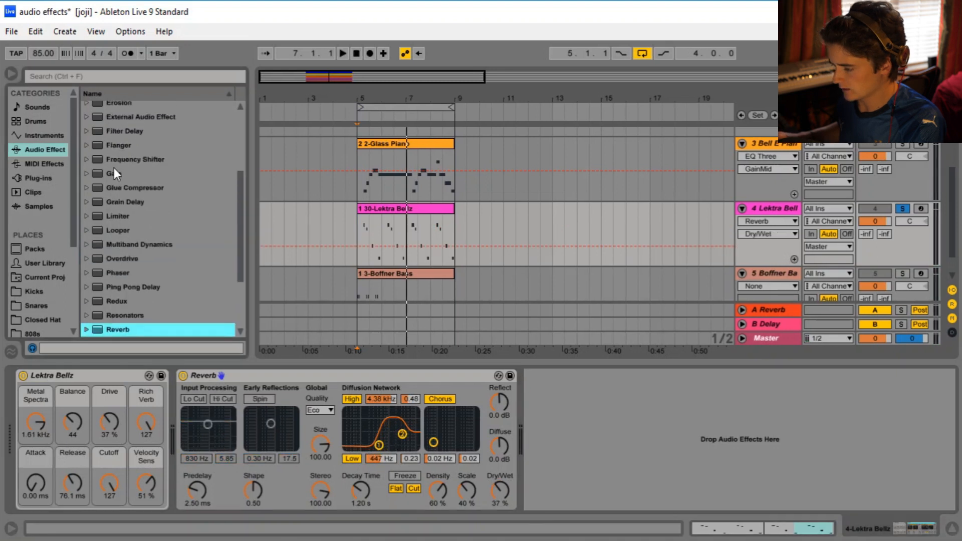
- Add EQ Eight after Reverb, make filter 1 a low cut at about 430 Hz, and enable filter 8 as a high cut
scroll(113, 167, "up", 5)
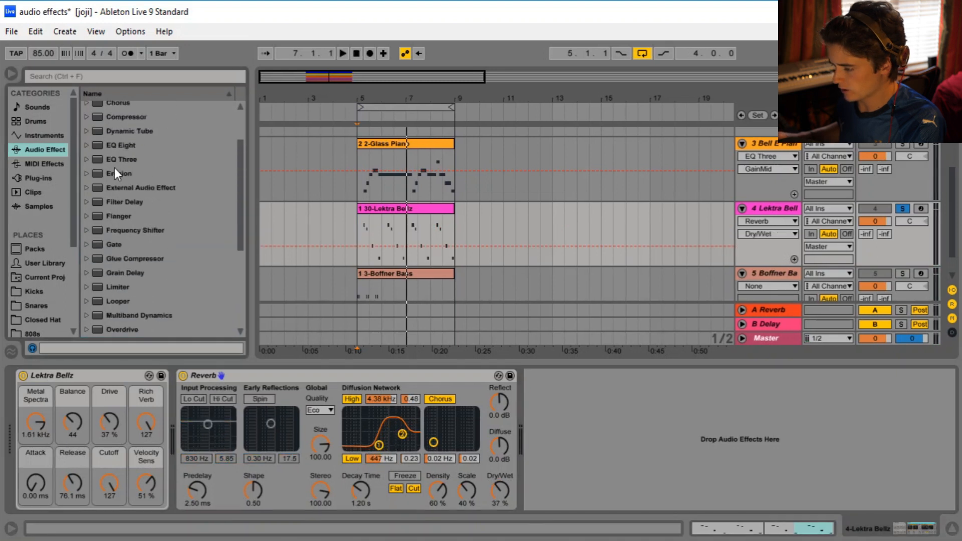
left_click(126, 145)
left_click_drag(126, 145, 601, 470)
left_click(574, 490)
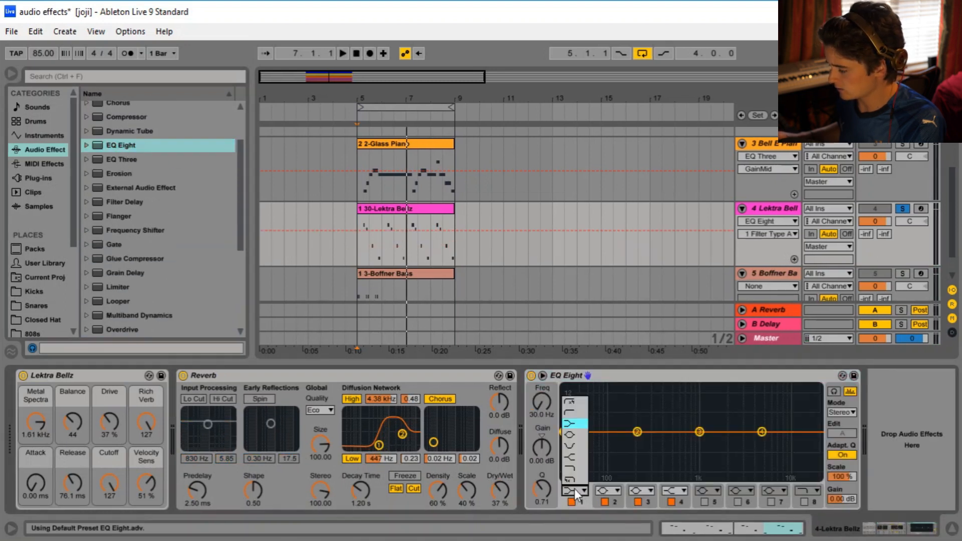
left_click(571, 422)
left_click_drag(564, 443, 671, 444)
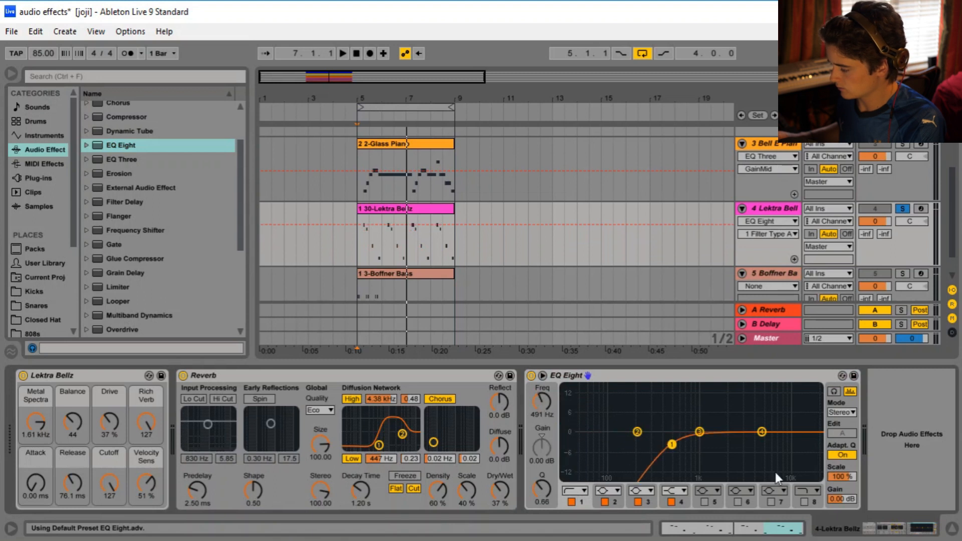
left_click(804, 502)
left_click_drag(799, 445, 751, 441)
left_click_drag(671, 444, 665, 444)
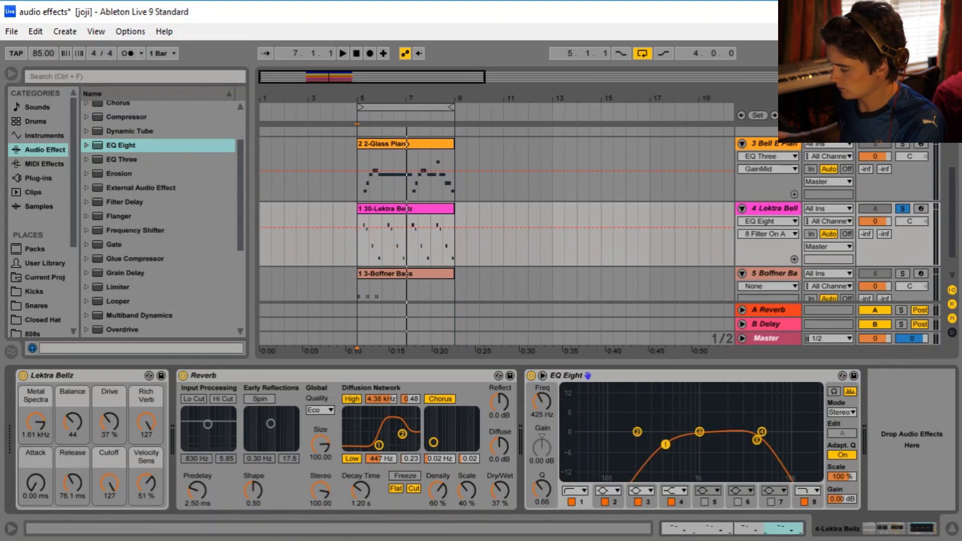
- Add a Limiter to the Lektra Bellz track and, during playback, lower EQ Eight's filter 1 frequency and set filter 8 to 4.17 kHz
double_click(134, 287)
left_click(416, 212)
key("space")
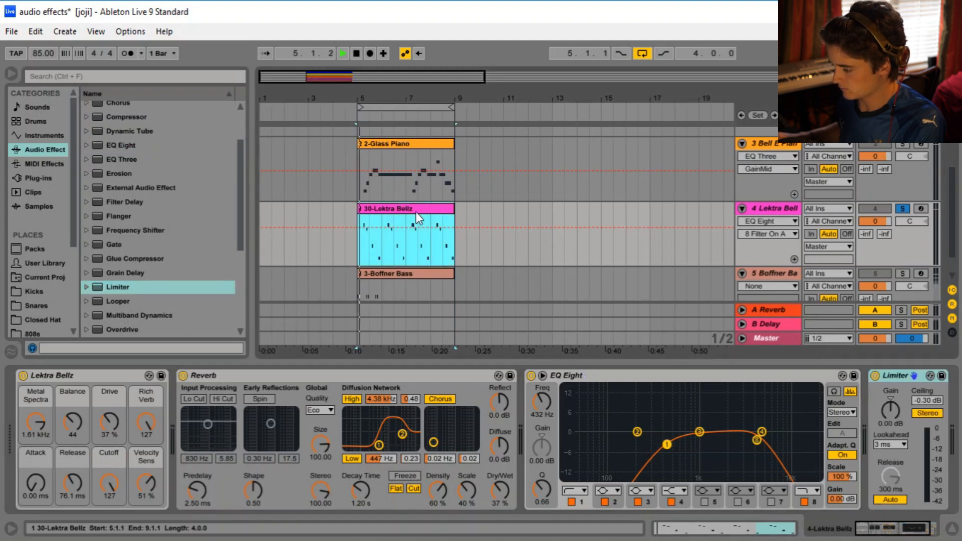
left_click_drag(667, 444, 655, 441)
left_click_drag(757, 441, 753, 441)
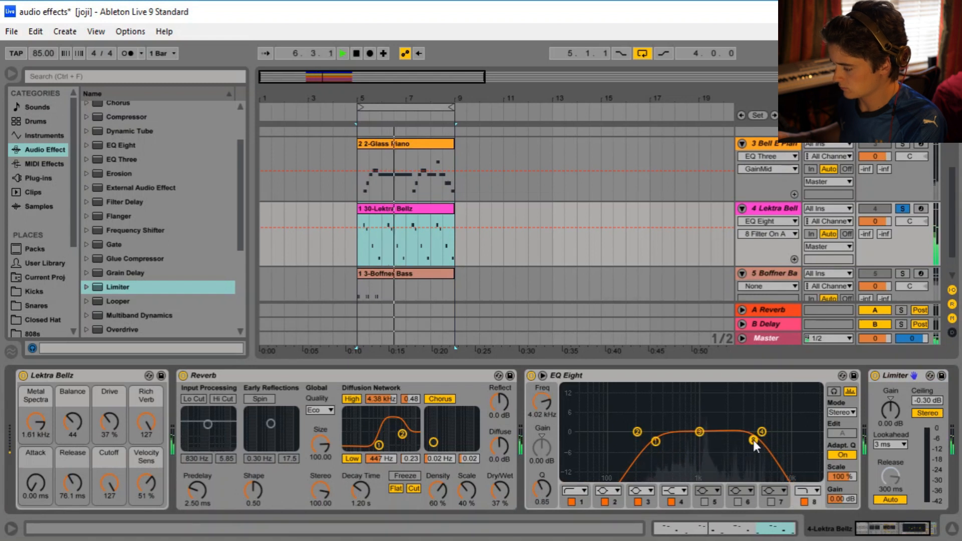
left_click_drag(753, 440, 754, 440)
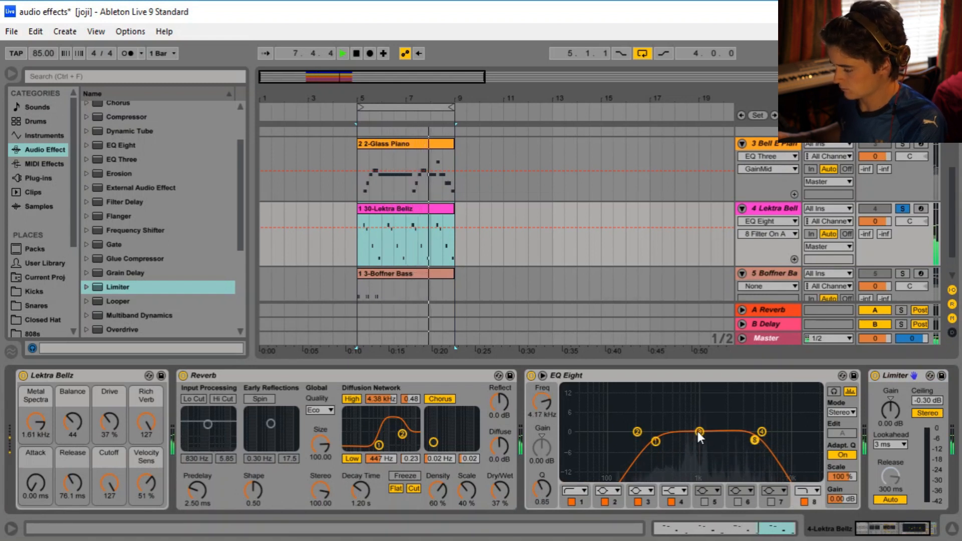
key("space")
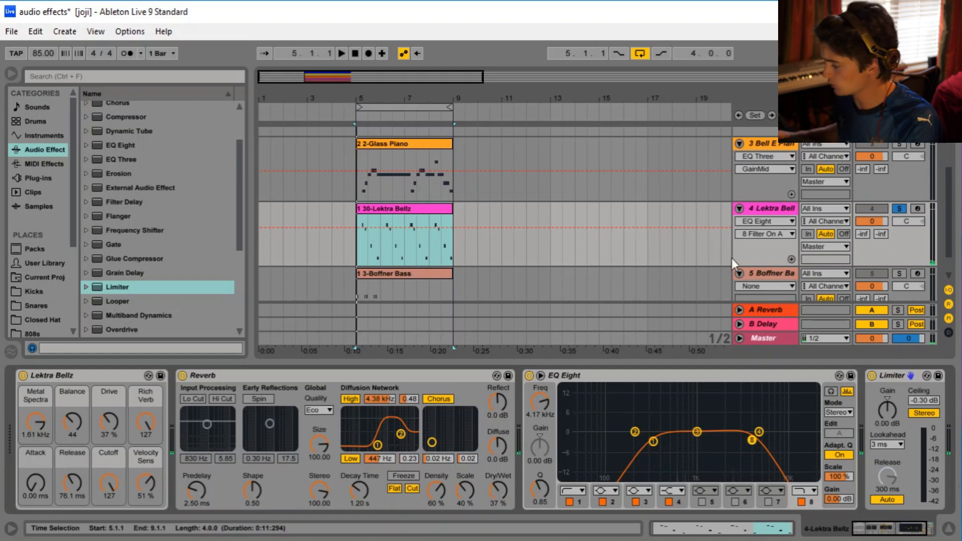
- Solo the Boffner Bass track and audition its clip from 5.1.1
scroll(795, 233, "down", 2)
left_click(899, 243)
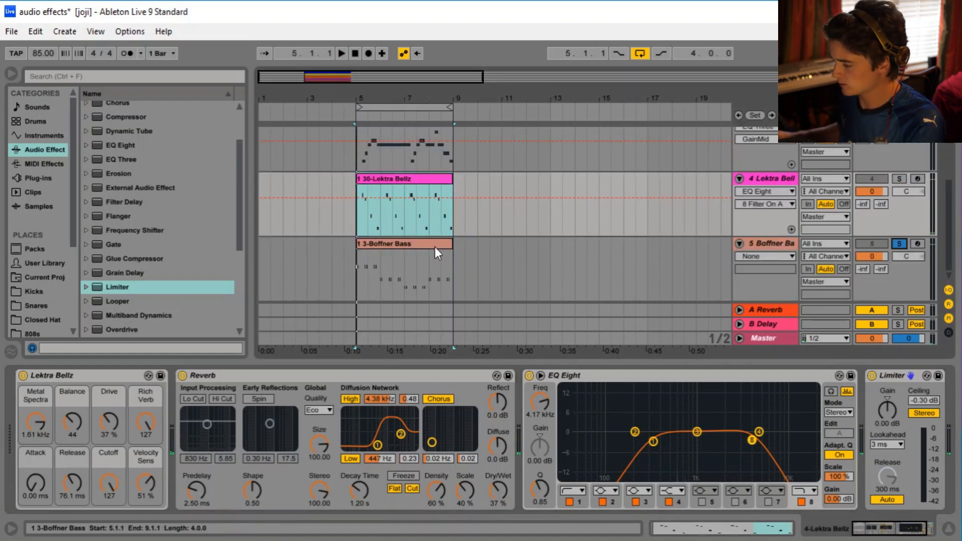
left_click(438, 245)
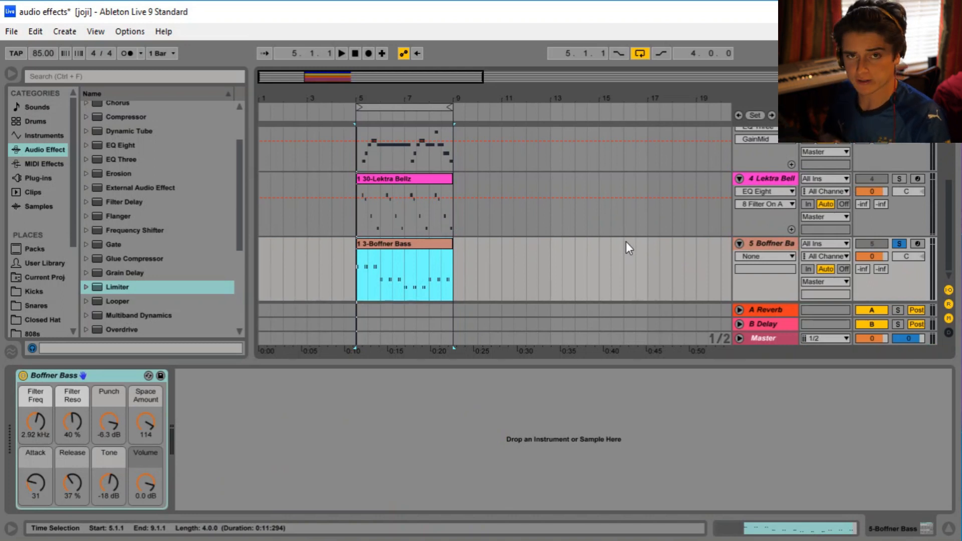
key("space")
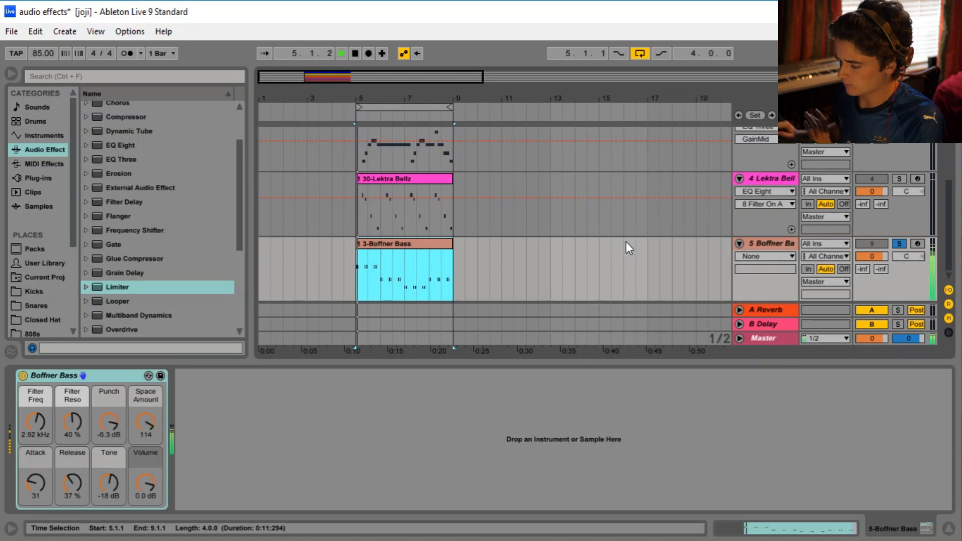
key("space")
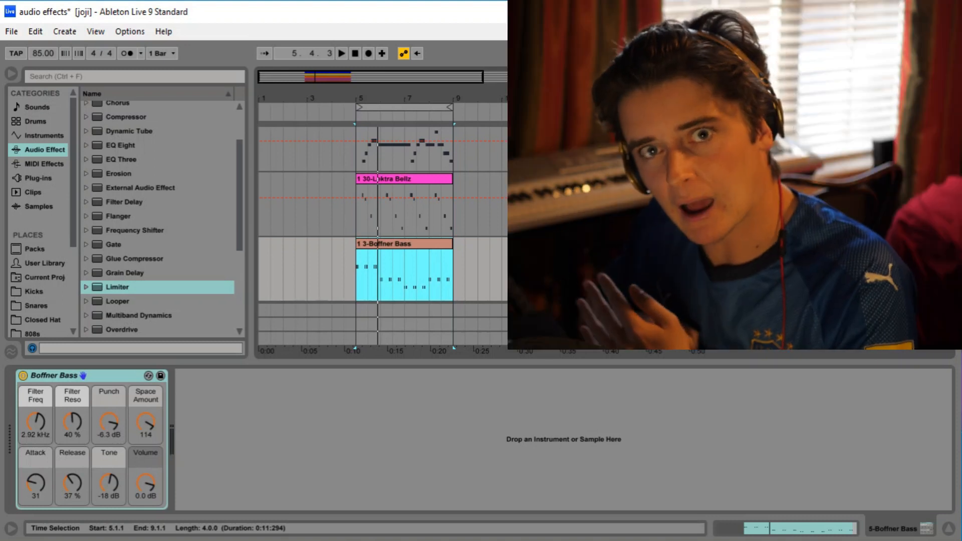
- Add a Compressor to the Boffner Bass track and set its output gain to 6.28 dB during playback from 5.1.1
left_click(357, 281)
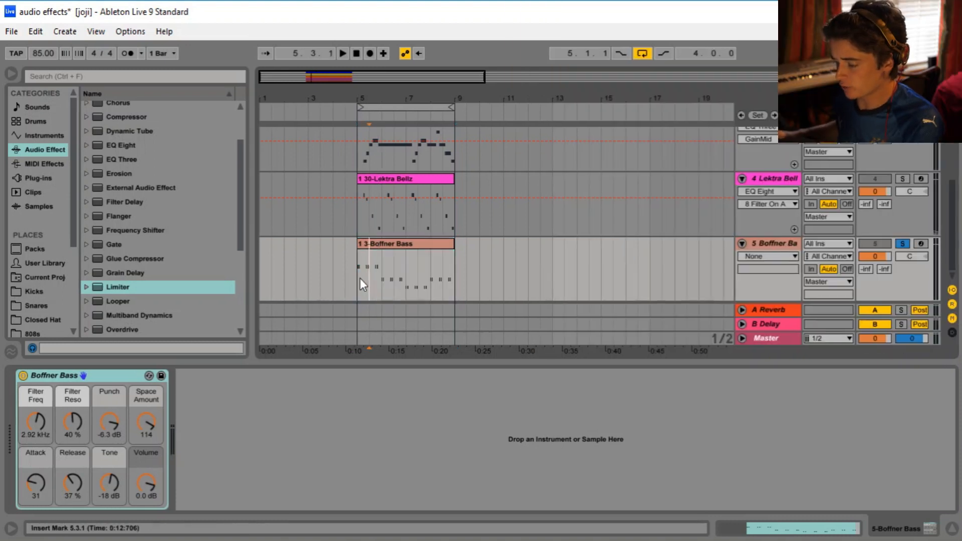
scroll(112, 279, "up", 3)
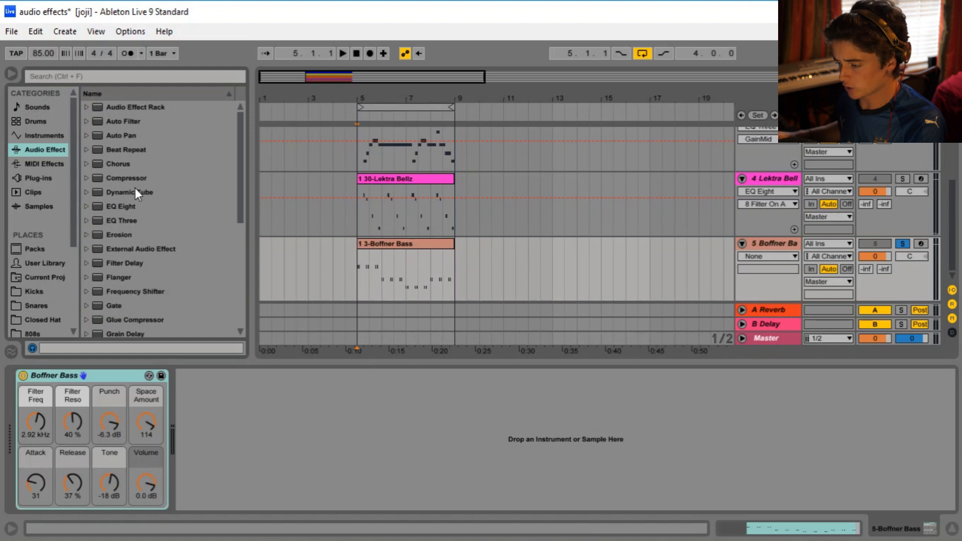
left_click_drag(137, 177, 238, 452)
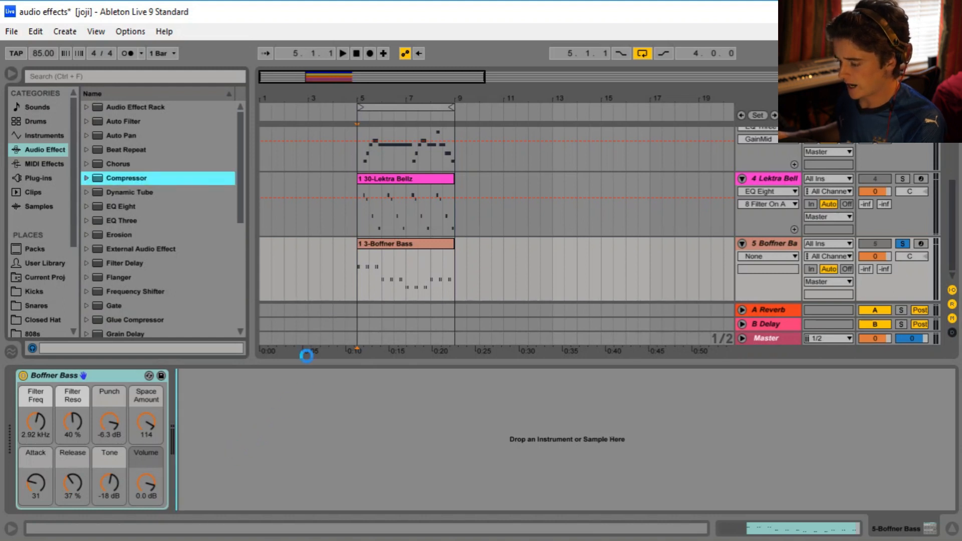
left_click_drag(320, 329, 291, 456)
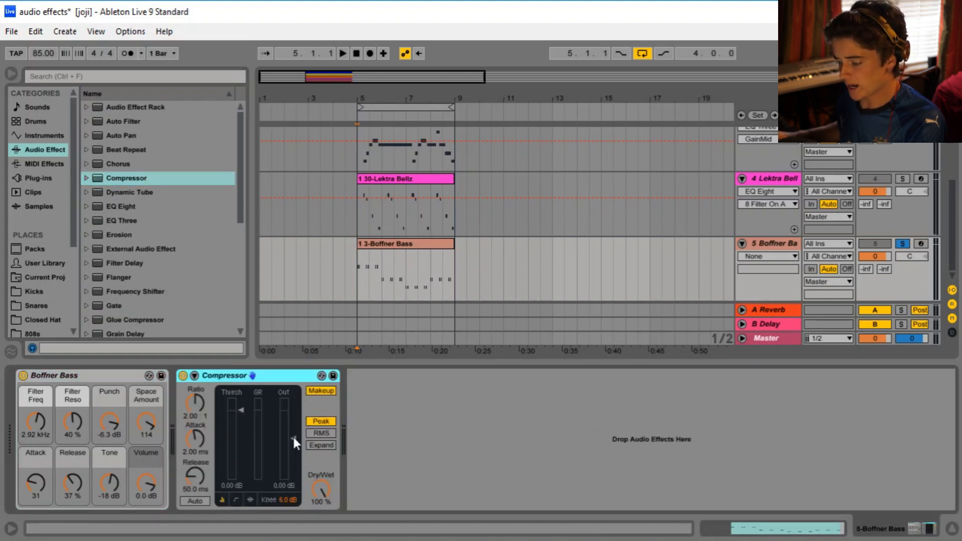
key("space")
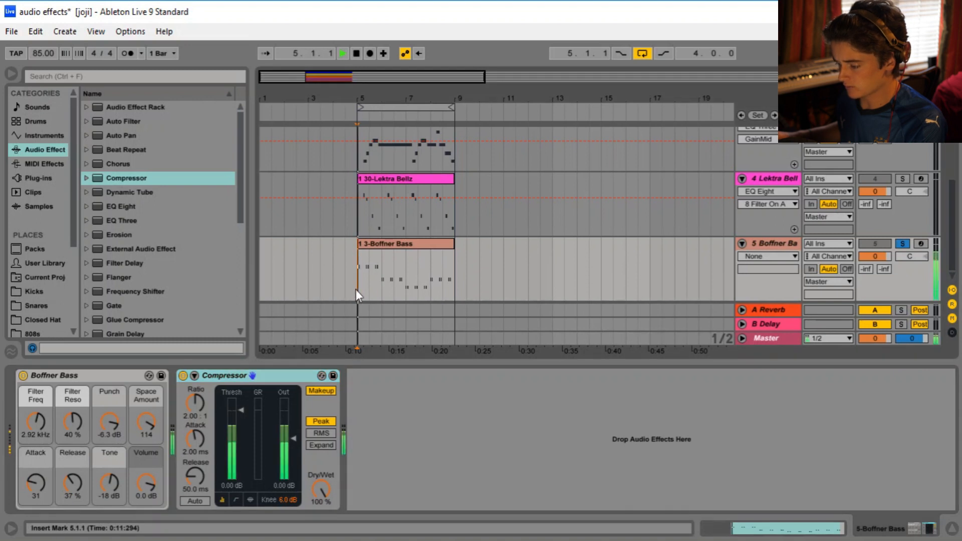
left_click_drag(293, 440, 293, 422)
key("space")
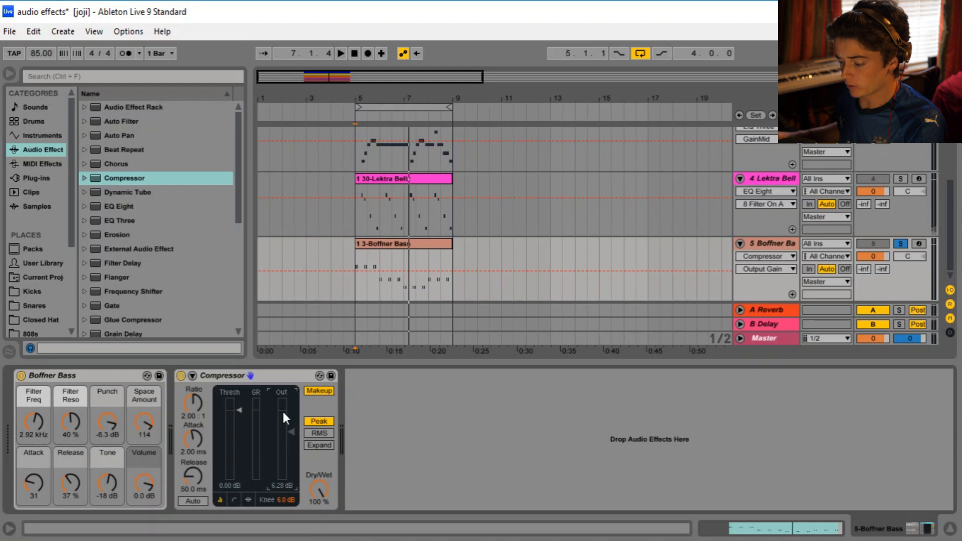
- Add a Limiter after the Compressor on the Boffner Bass track and briefly audition the bass
key("space")
key("space")
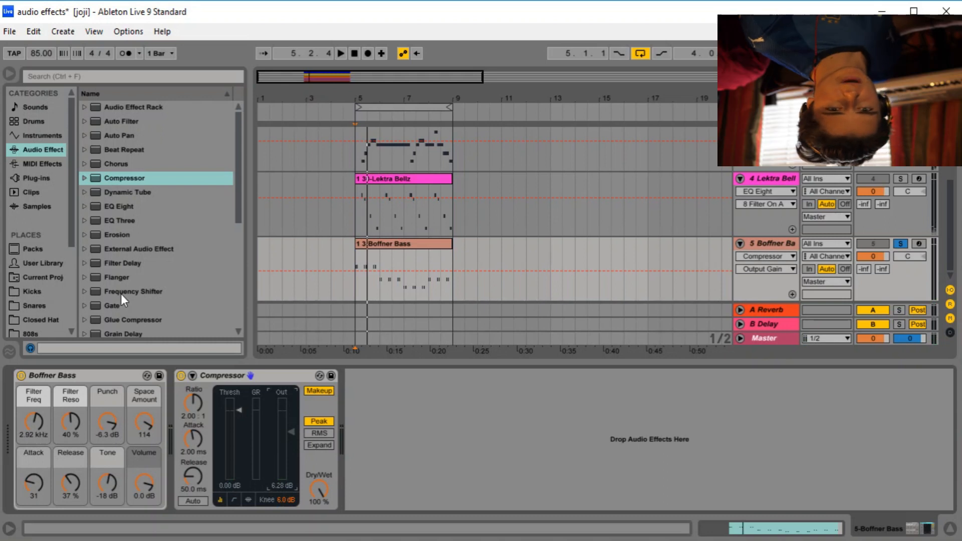
scroll(128, 286, "down", 3)
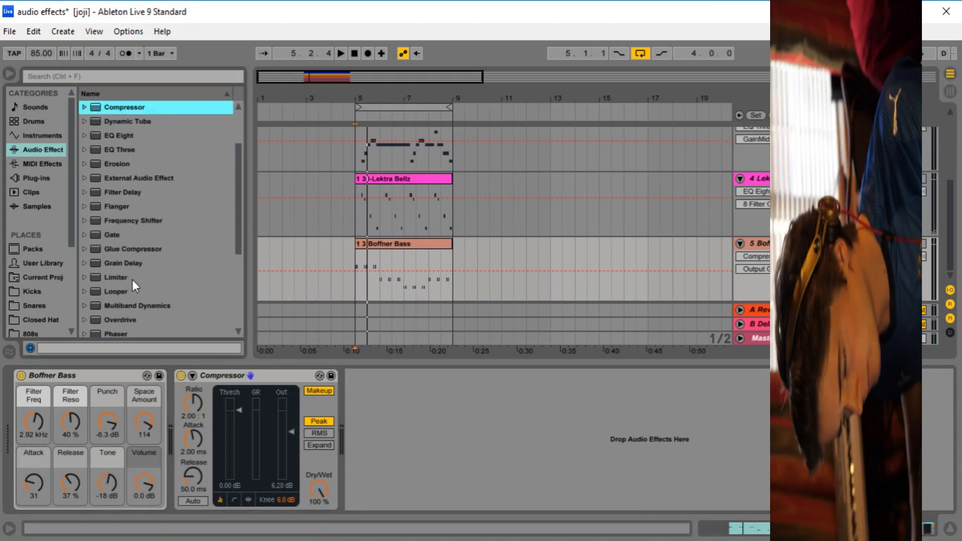
left_click_drag(131, 280, 352, 380)
key("space")
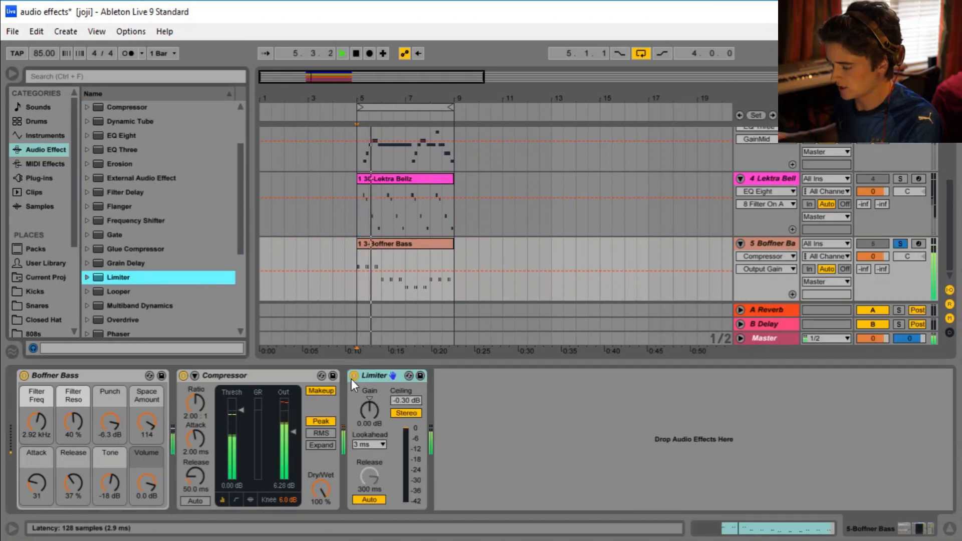
key("space")
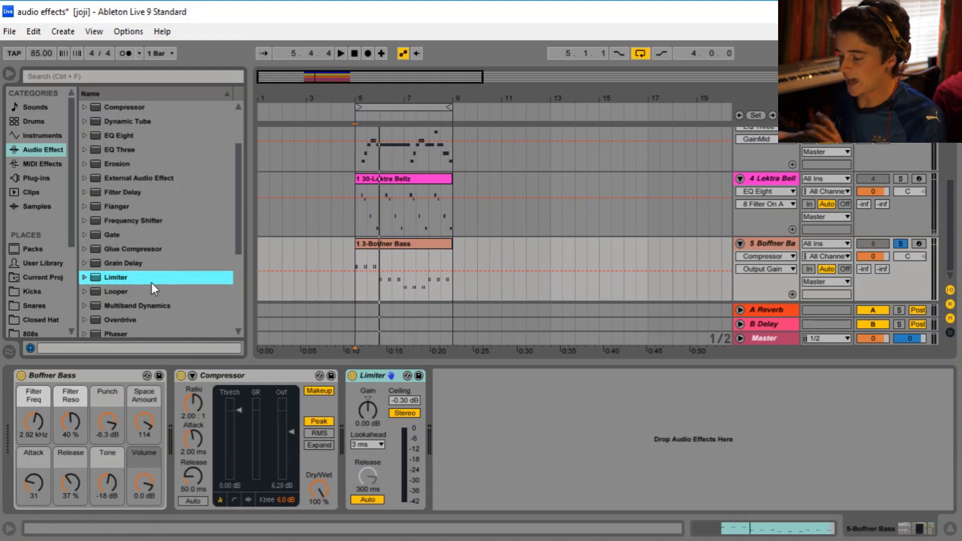
- Insert an Overdrive effect between the Compressor and the Limiter on the Boffner Bass track
scroll(151, 284, "up", 3)
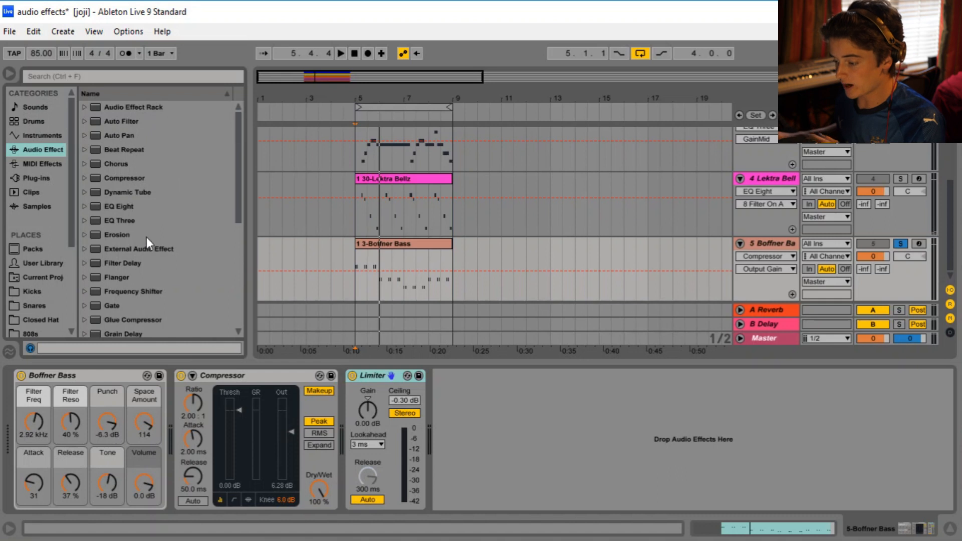
scroll(145, 313, "down", 2)
scroll(146, 312, "up", 2)
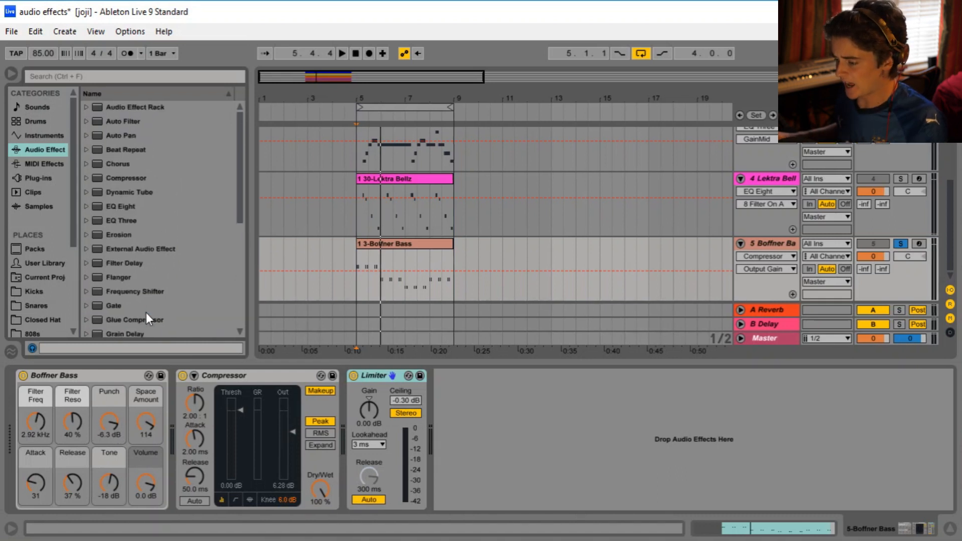
scroll(147, 306, "down", 3)
scroll(148, 298, "down", 2)
left_click_drag(129, 206, 374, 412)
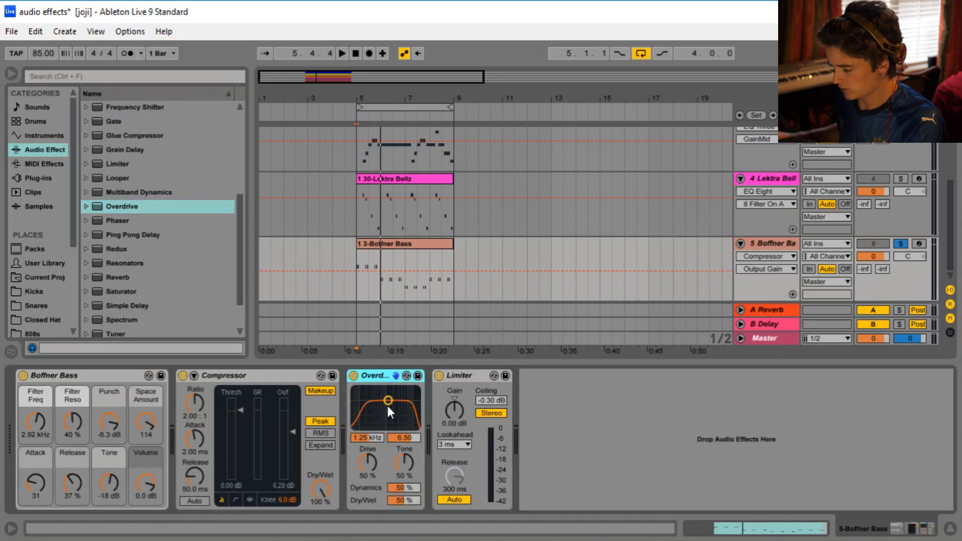
- Set Overdrive's band to 173 Hz, Drive to 35 %, Tone to 30 %, Dynamics to 24 % and Dry/Wet to 39 %, auditioning from 5.1.1
left_click(387, 400)
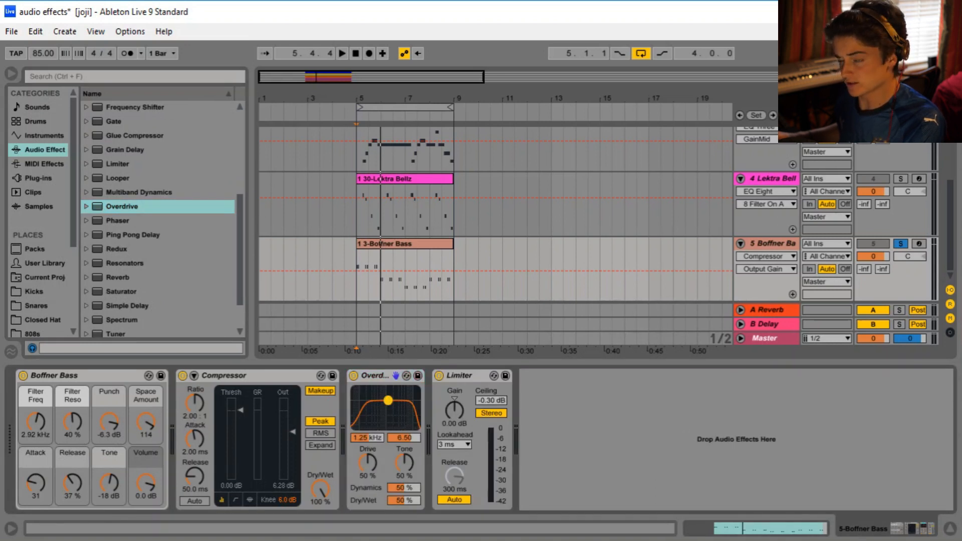
left_click_drag(388, 401, 381, 400)
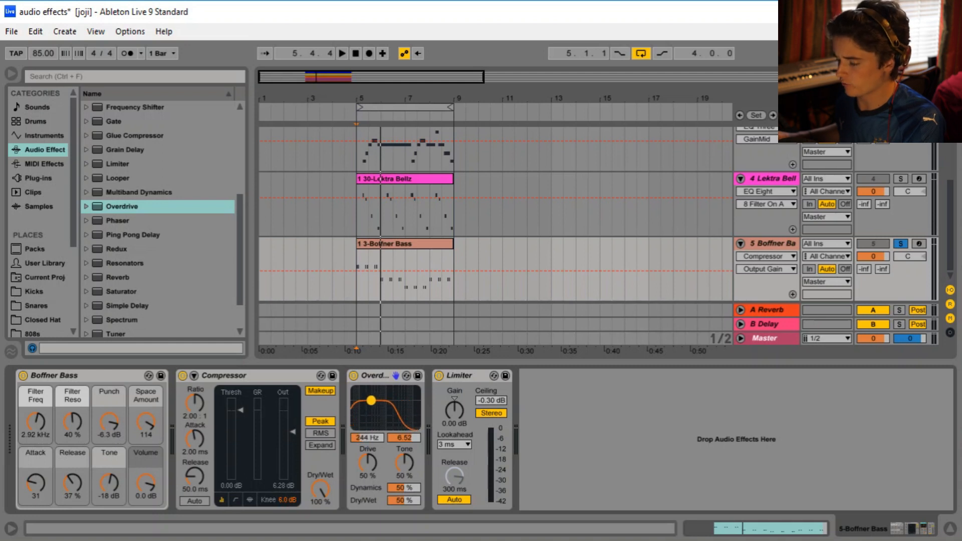
left_click(359, 286)
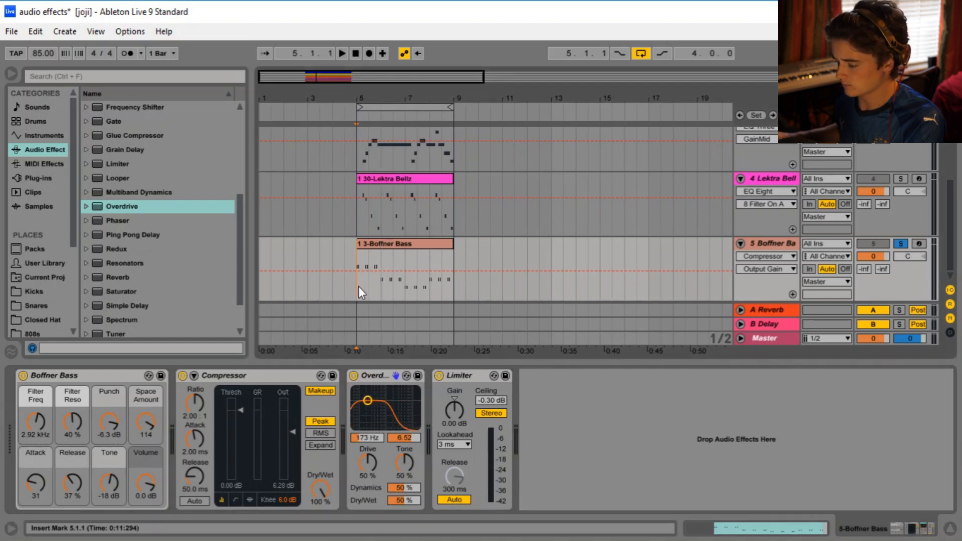
key("space")
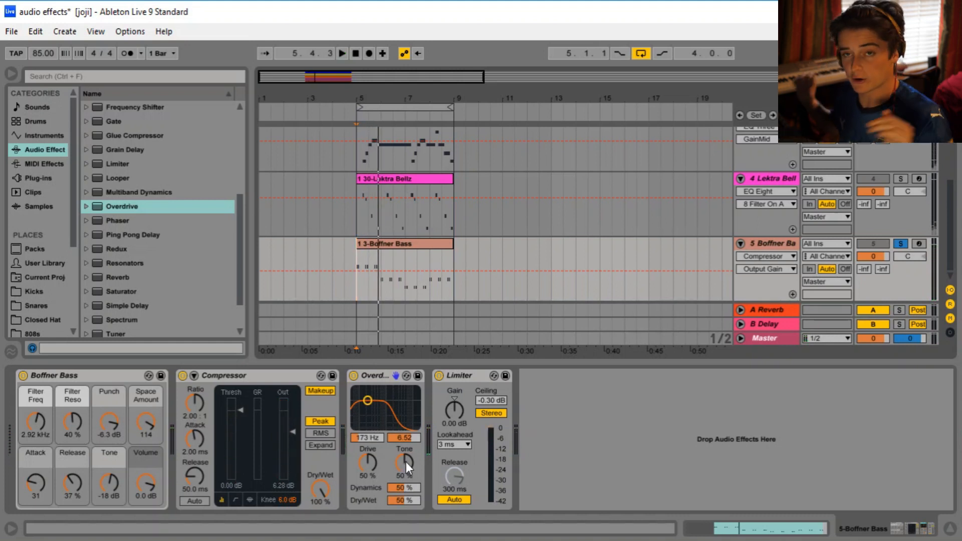
left_click_drag(405, 462, 402, 501)
key("space")
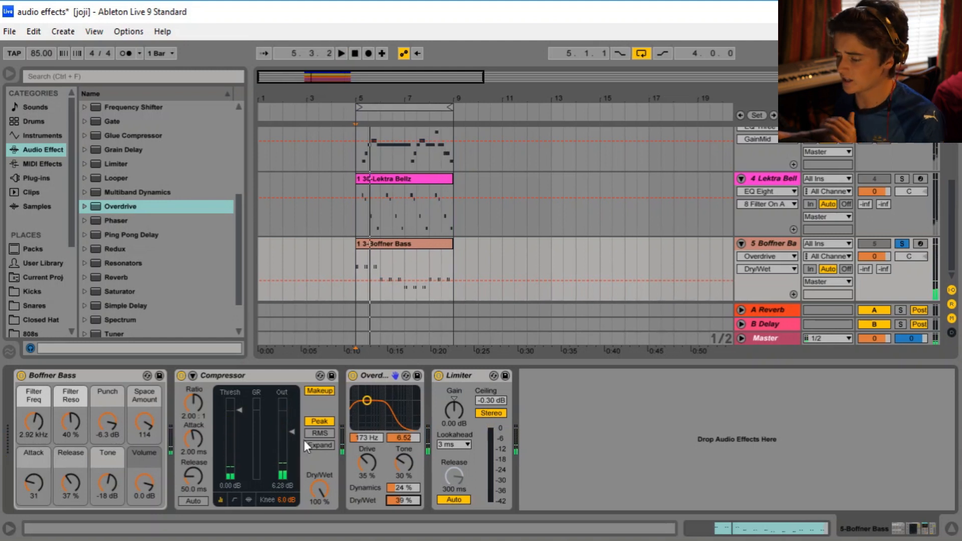
- Add EQ Eight between Overdrive and the Limiter, enabling filter 8 as a high cut at 9.84 kHz
scroll(140, 241, "up", 5)
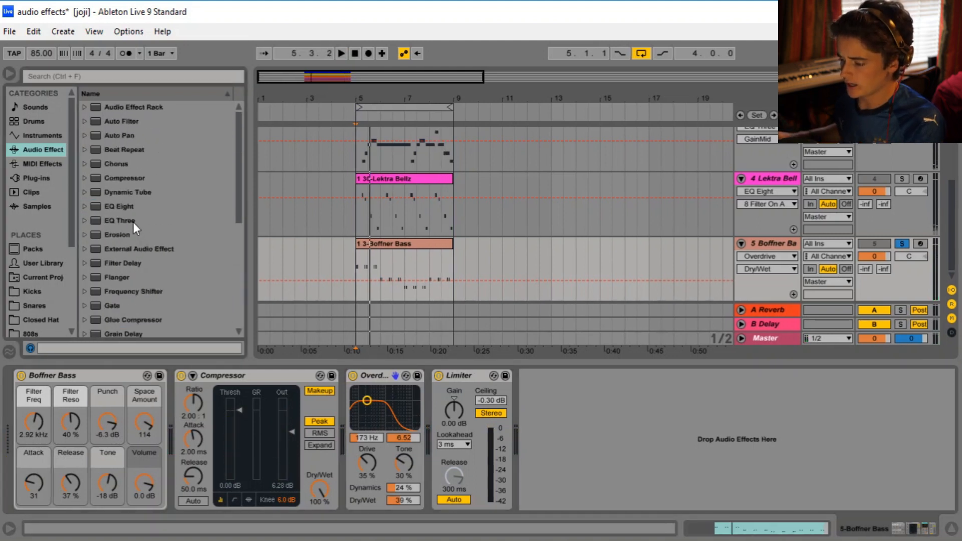
left_click_drag(129, 210, 455, 439)
key("space")
left_click(713, 501)
left_click_drag(719, 443, 694, 438)
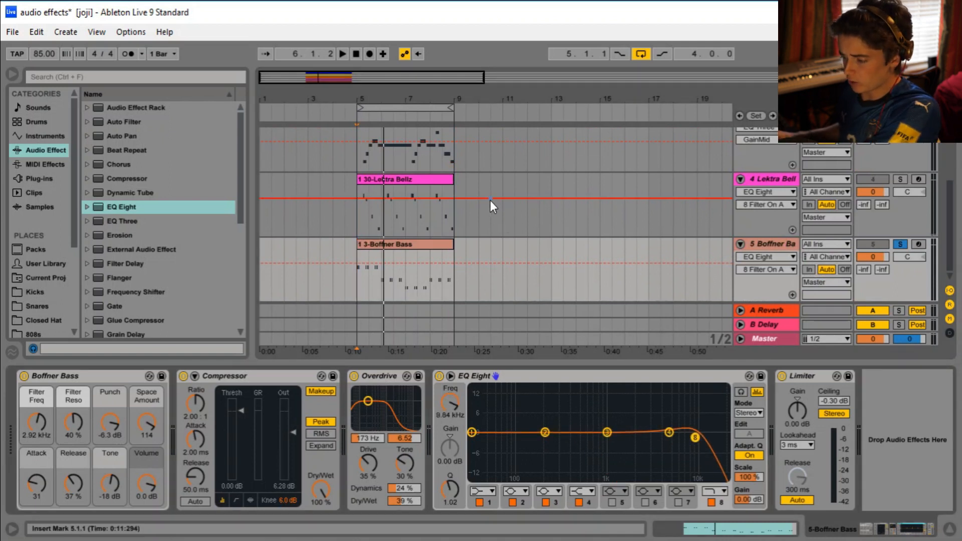
scroll(491, 201, "up", 2)
scroll(490, 201, "down", 2)
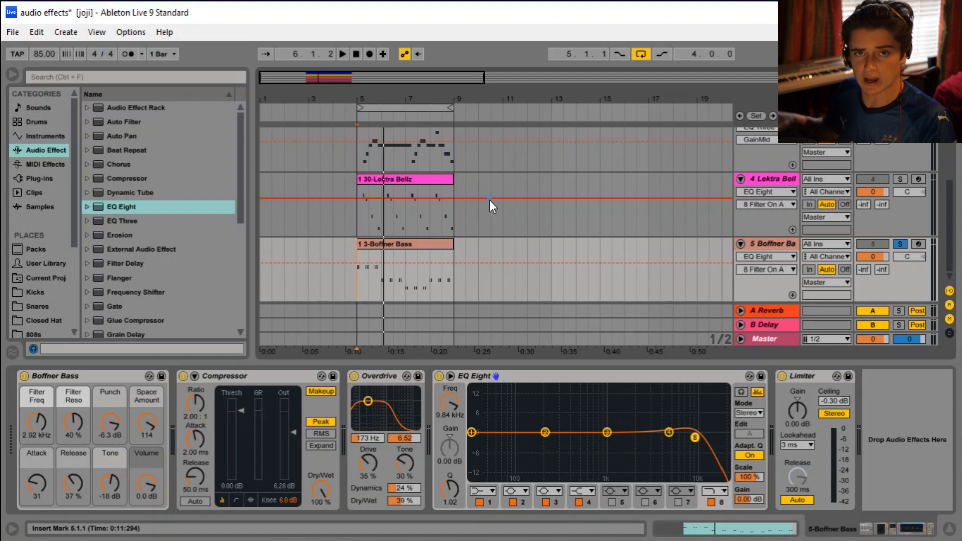
- During playback, set EQ Eight's filter 8 to 579 Hz, filter 1 to 132 Hz at 3.35 dB, and filter 2 to 201 Hz at -1.61 dB
left_click_drag(696, 437, 585, 440)
key("space")
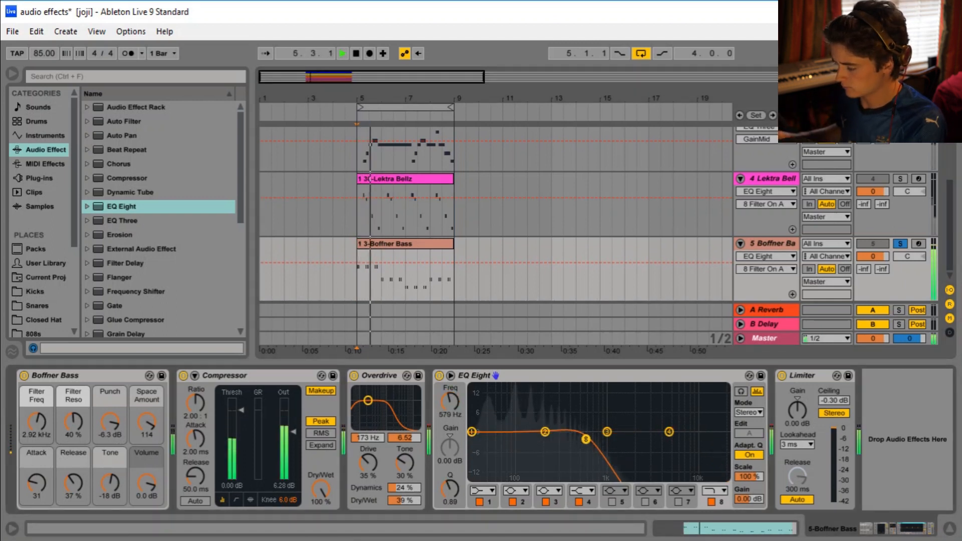
left_click(472, 431)
left_click_drag(471, 431, 530, 422)
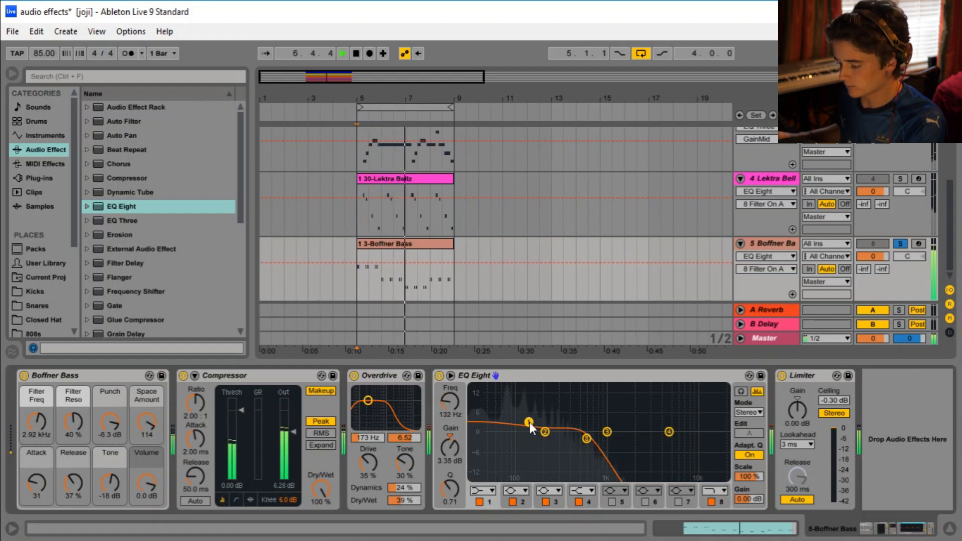
left_click(544, 431)
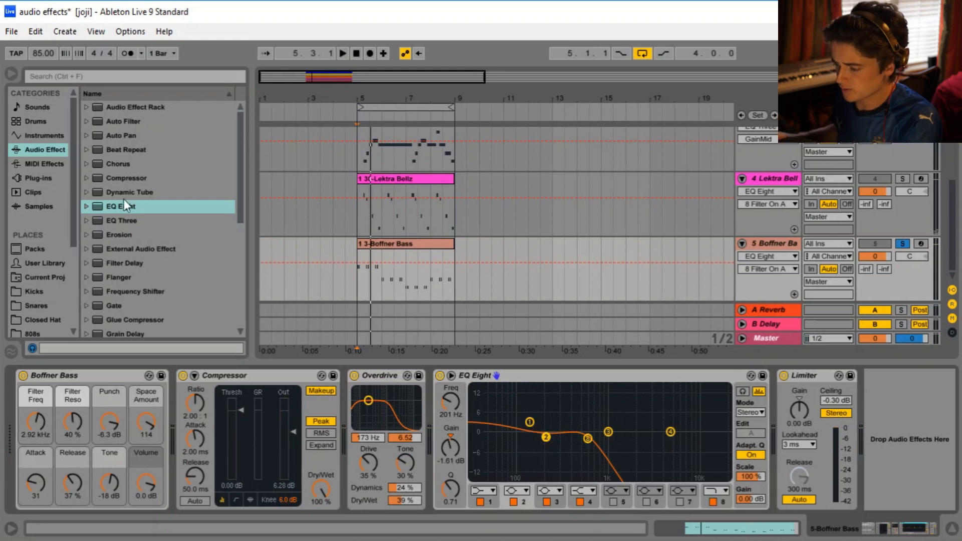
- Insert Chorus before EQ Eight, set its modulation amount to 2.60 ms and rate to 1.52 Hz during playback, and compare it bypassed
mouse_move(120, 166)
left_mouse_down()
mouse_move(432, 386)
mouse_move(432, 401)
left_mouse_up()
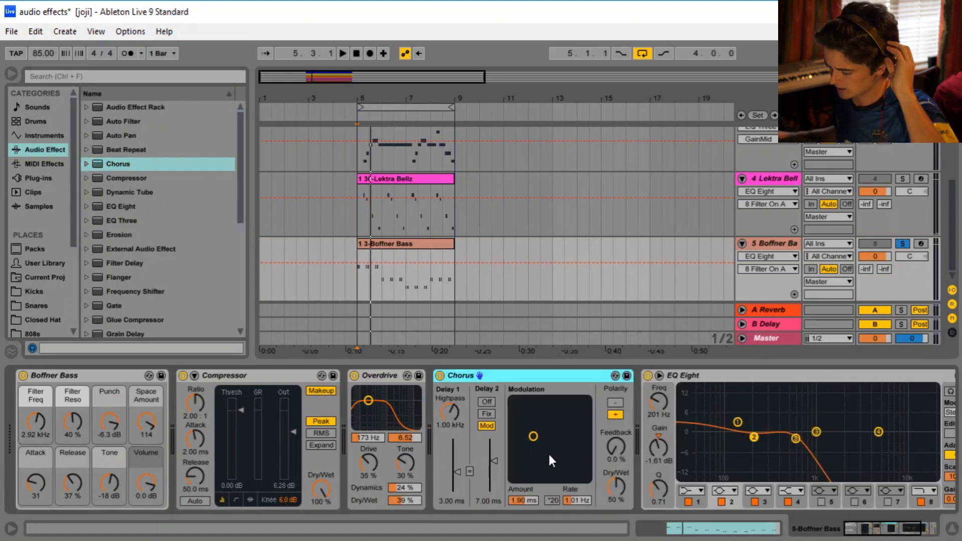
key("space")
left_click_drag(533, 437, 538, 428)
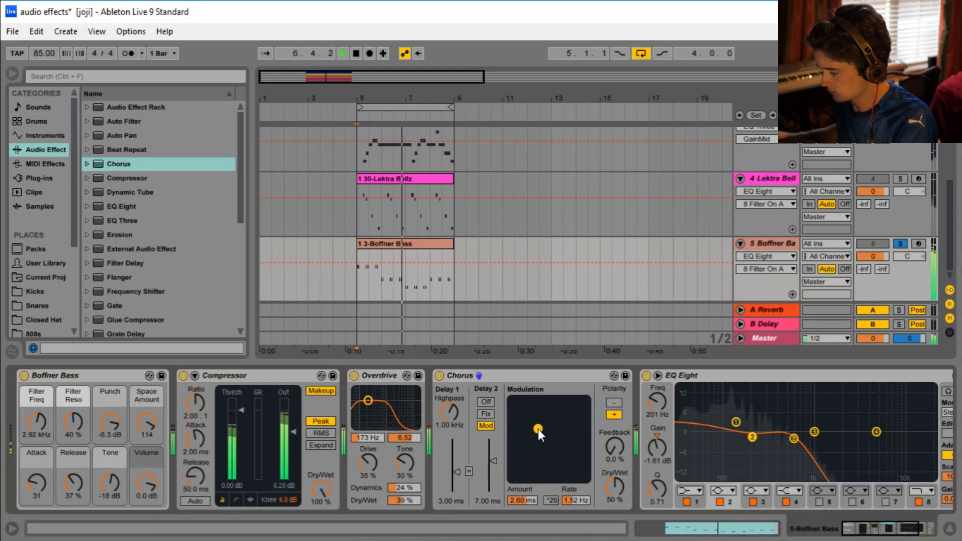
left_click(443, 376)
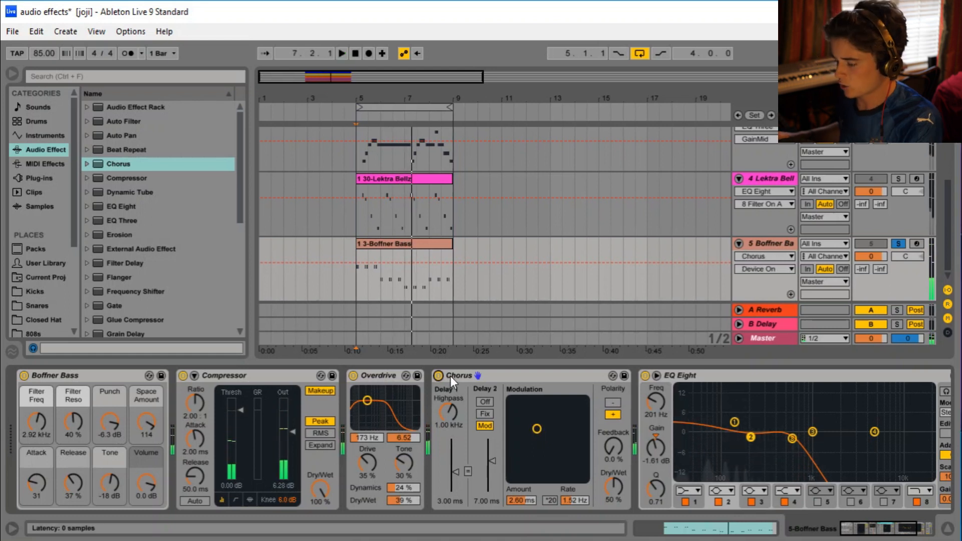
- Set Overdrive's Drive to 44 %, Tone to 33 %, Dry/Wet to 44 % and Dynamics to 27 % while auditioning the bass
left_click(389, 378)
left_click_drag(365, 466, 365, 458)
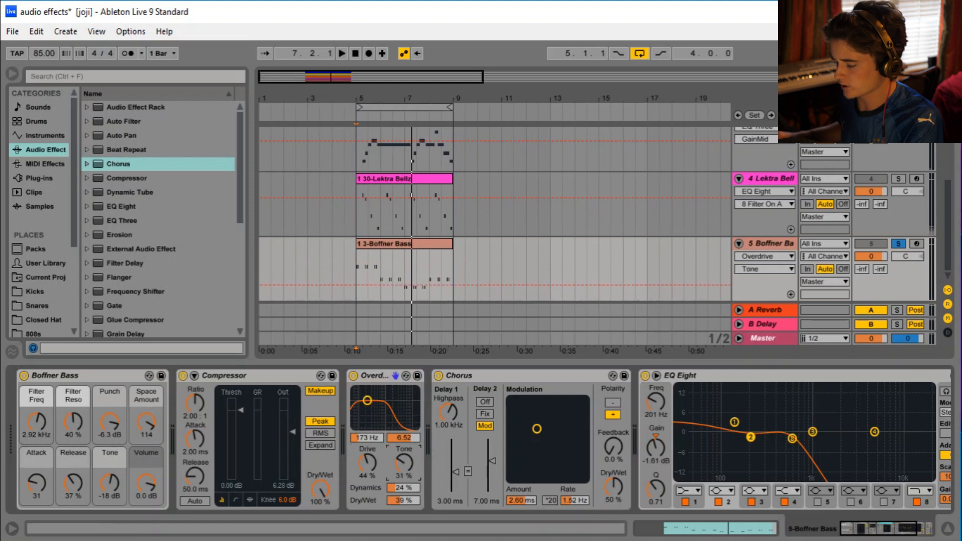
key("space")
left_click(401, 498)
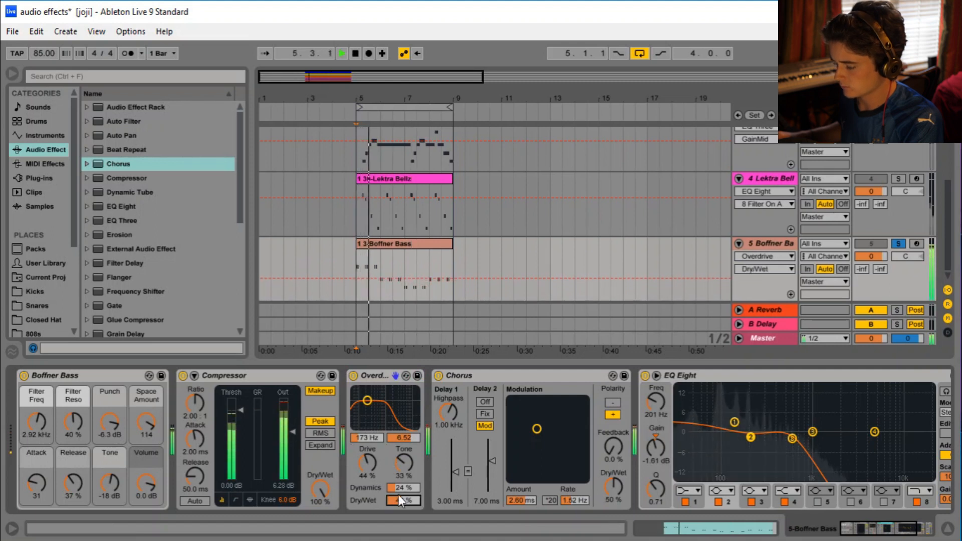
left_click_drag(397, 489, 397, 487)
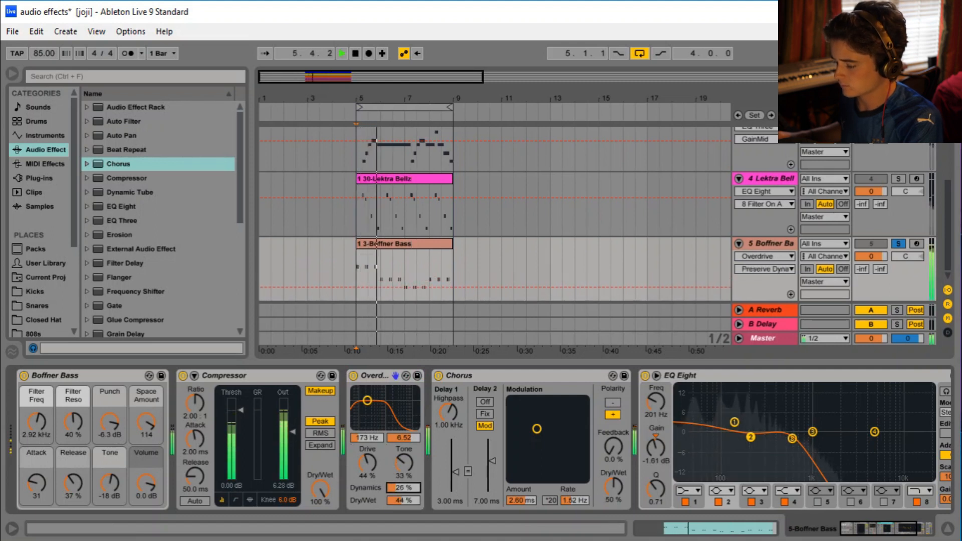
left_click(356, 274)
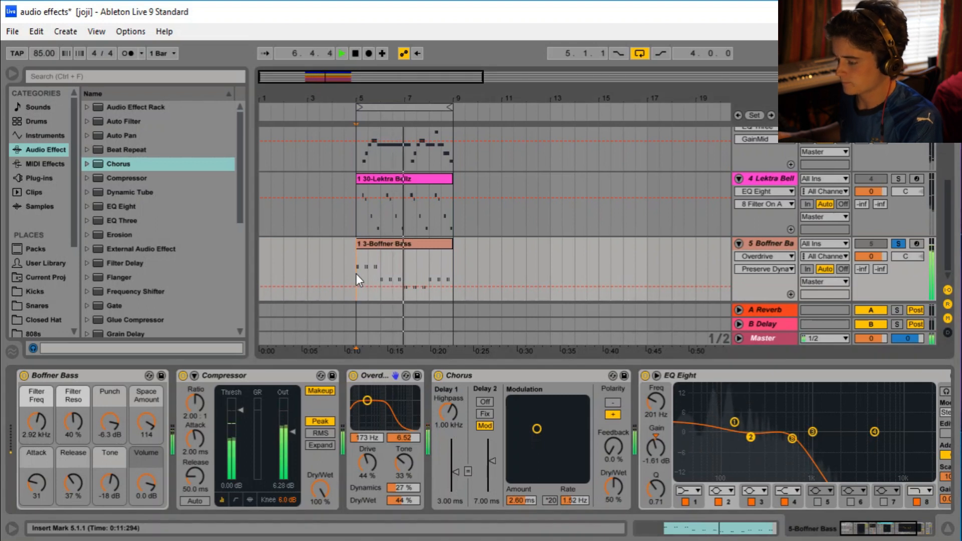
key("space")
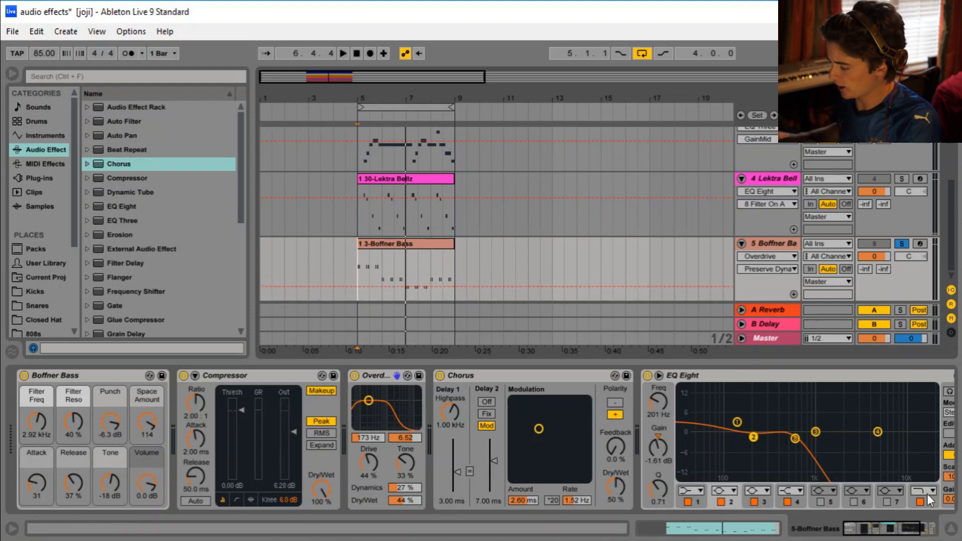
- Hide the device view and duplicate the main track's audio clip three times so it runs from bar 5 to bar 21
left_click(951, 530)
left_click(417, 391)
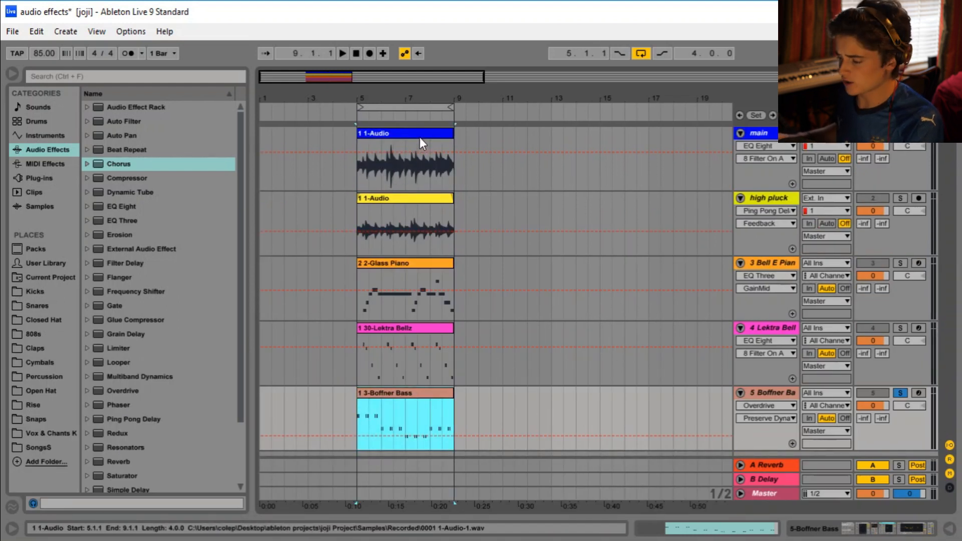
left_click_drag(391, 99, 371, 91)
left_click(371, 134)
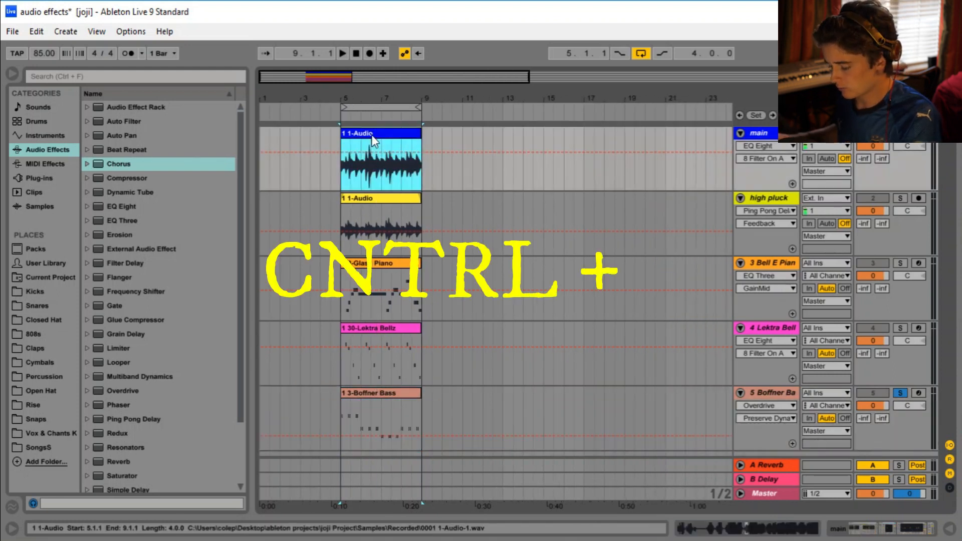
key("ctrl+d")
key("ctrl+d")
key("ctrl+d")
- Move the high pluck and Glass Piano clips to bar 9, and the Lektra Bellz and Boffner Bass clips to bar 17
left_click_drag(372, 198, 450, 204)
left_click_drag(373, 260, 455, 260)
left_click_drag(396, 328, 612, 338)
left_click_drag(377, 390, 619, 393)
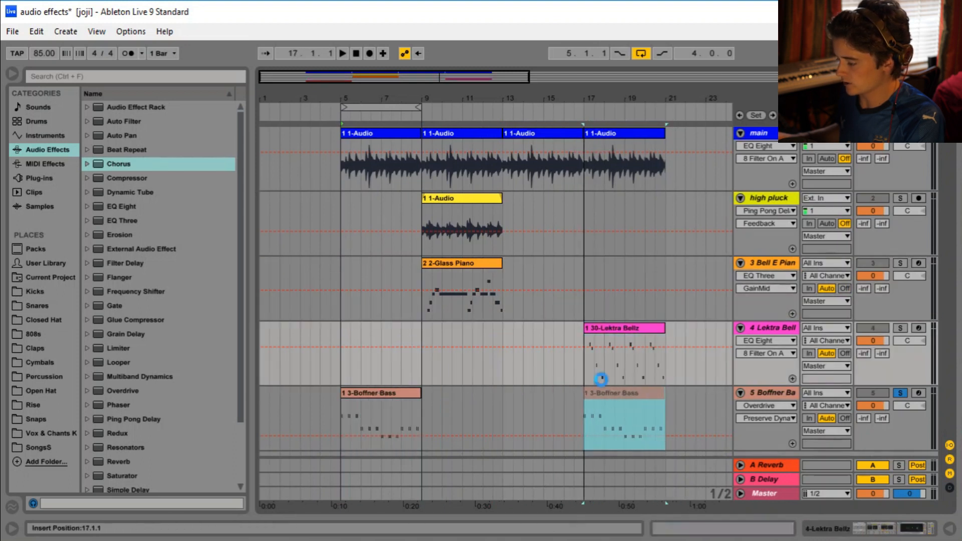
- Duplicate the high pluck and Glass Piano clips together twice so both extend to bar 21
left_click(458, 262)
left_click(453, 201, "shift")
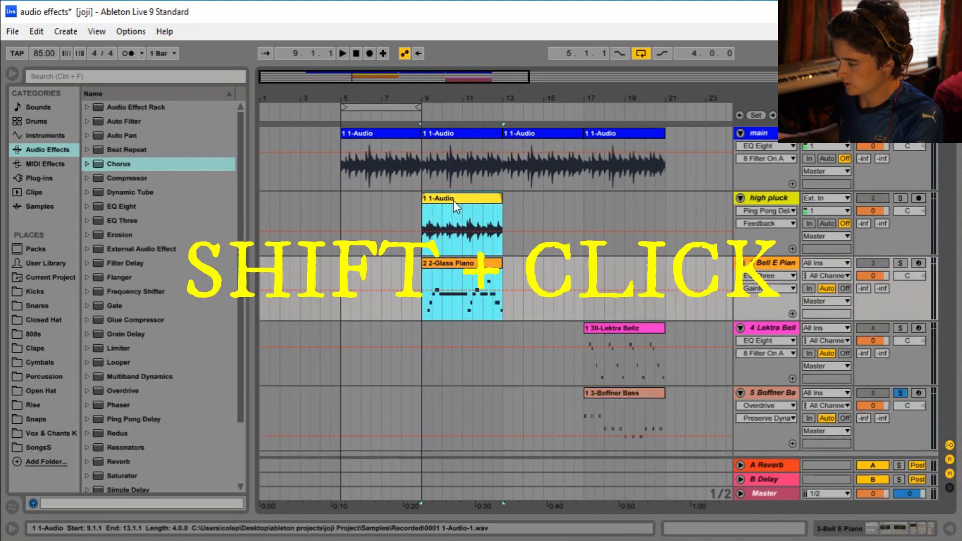
key("ctrl+d")
key("ctrl+d")
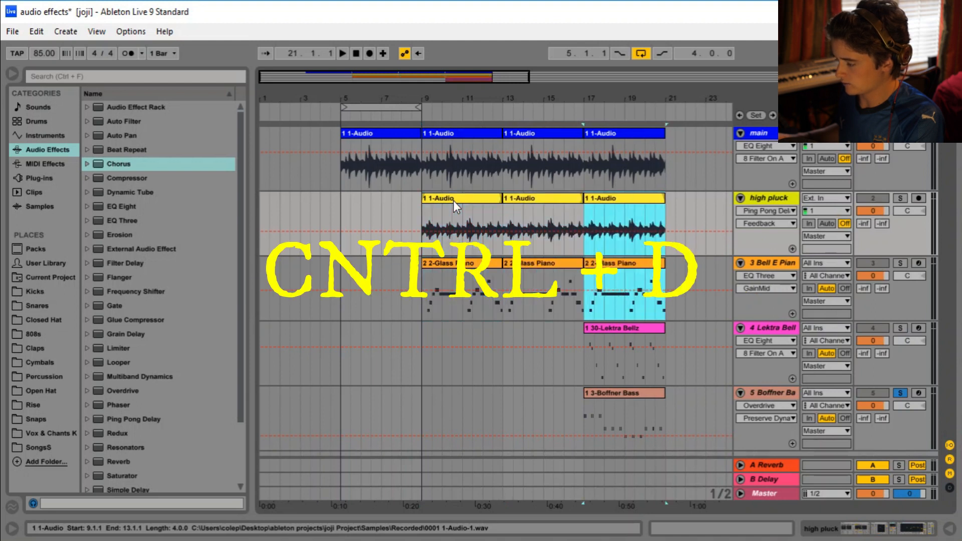
- Try a rising Ping Pong Delay Feedback automation ramp at the start of the first high pluck clip, and undo it
left_click(585, 301)
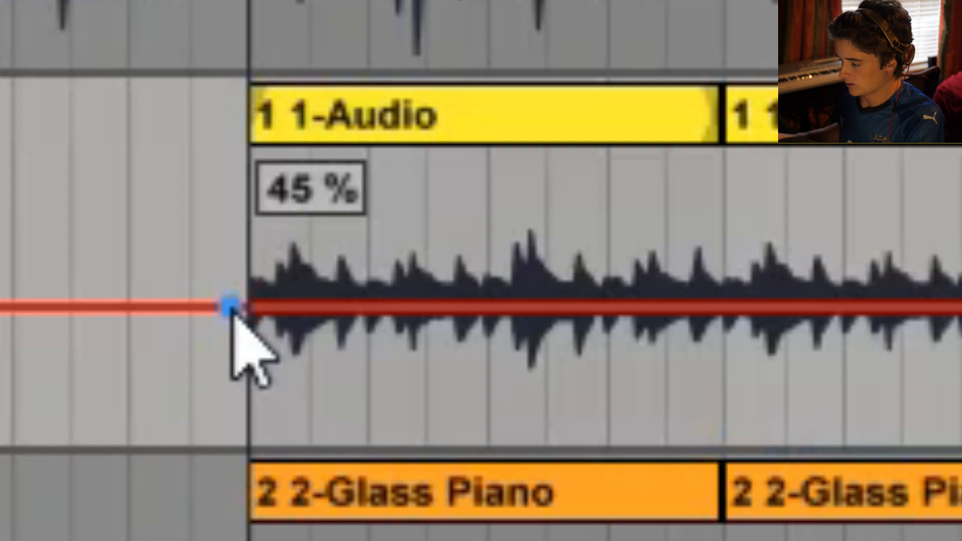
left_click_drag(231, 308, 533, 438)
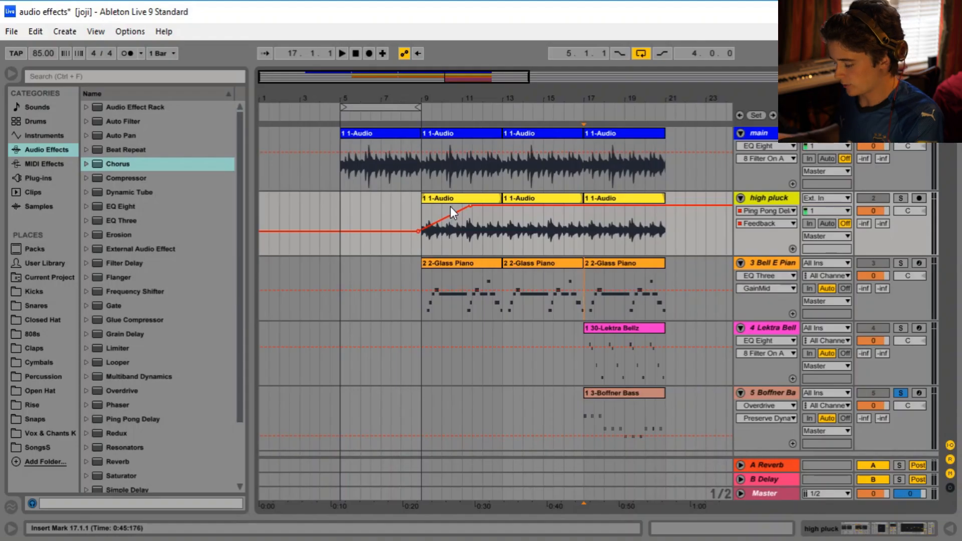
key("ctrl+z")
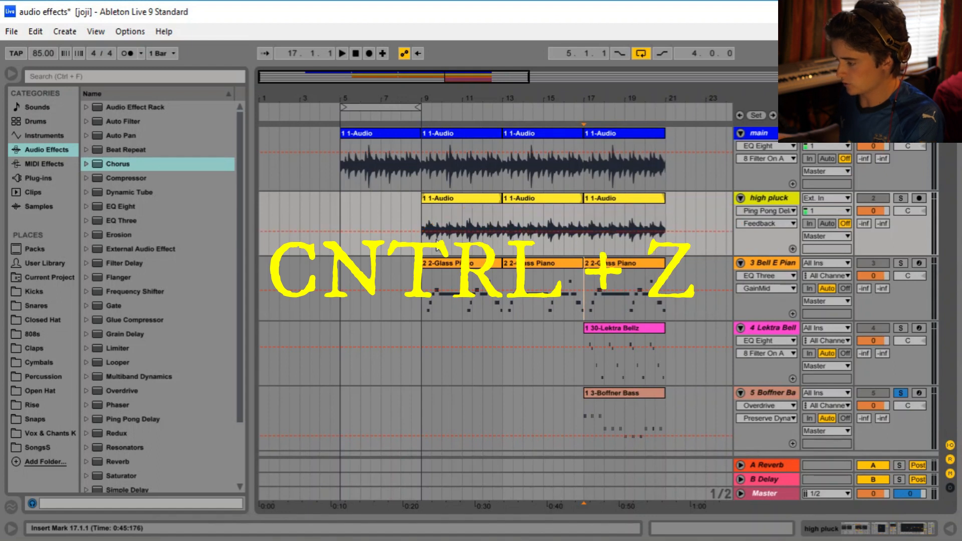
- Automate the high pluck track's Track Volume to rise from about -24 dB at bar 9 to 0 dB at bar 13
left_click(371, 136)
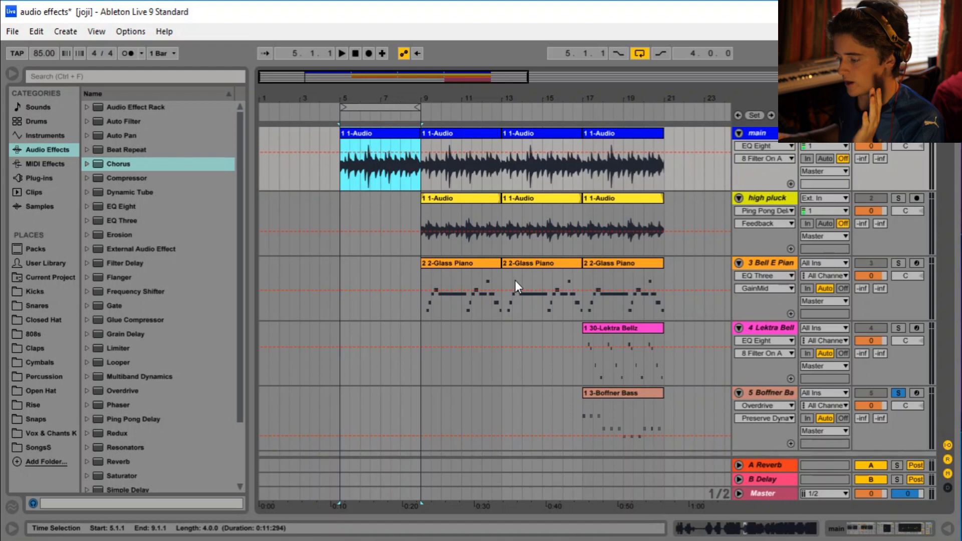
left_click(746, 213)
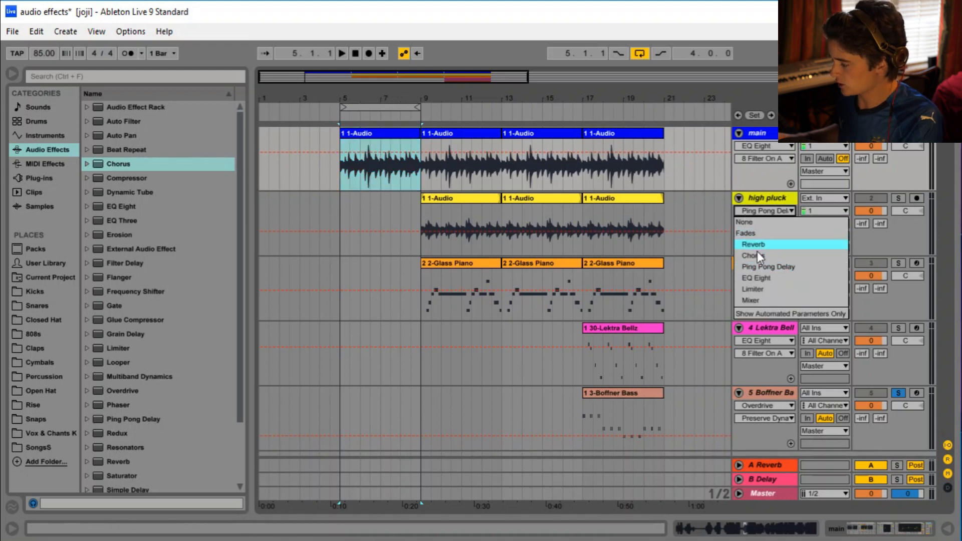
left_click(765, 303)
left_click(764, 223)
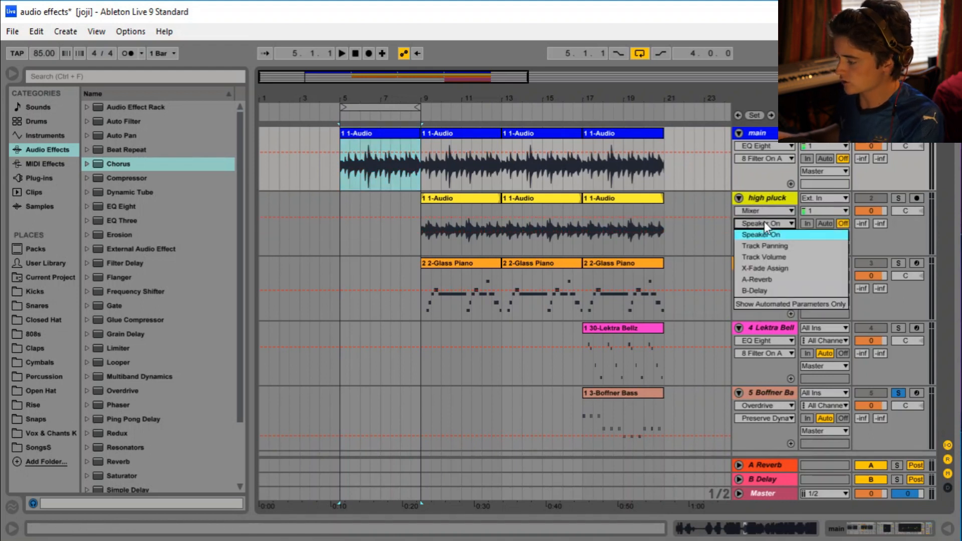
left_click(768, 260)
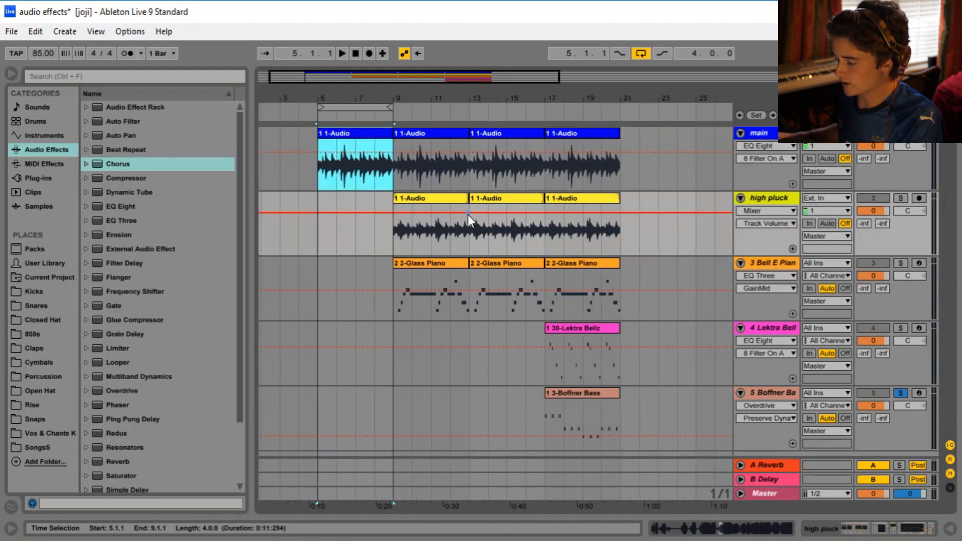
left_click_drag(471, 98, 468, 198)
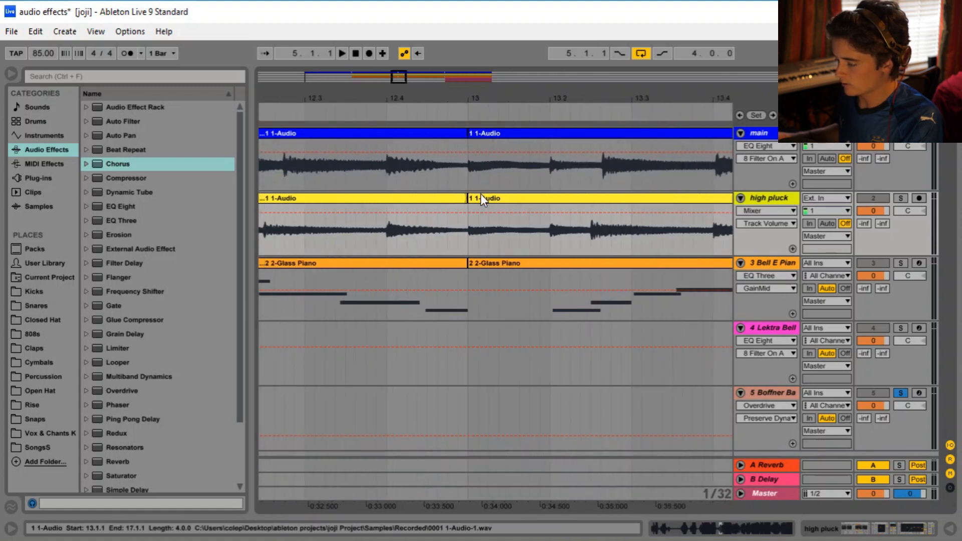
left_click(467, 213)
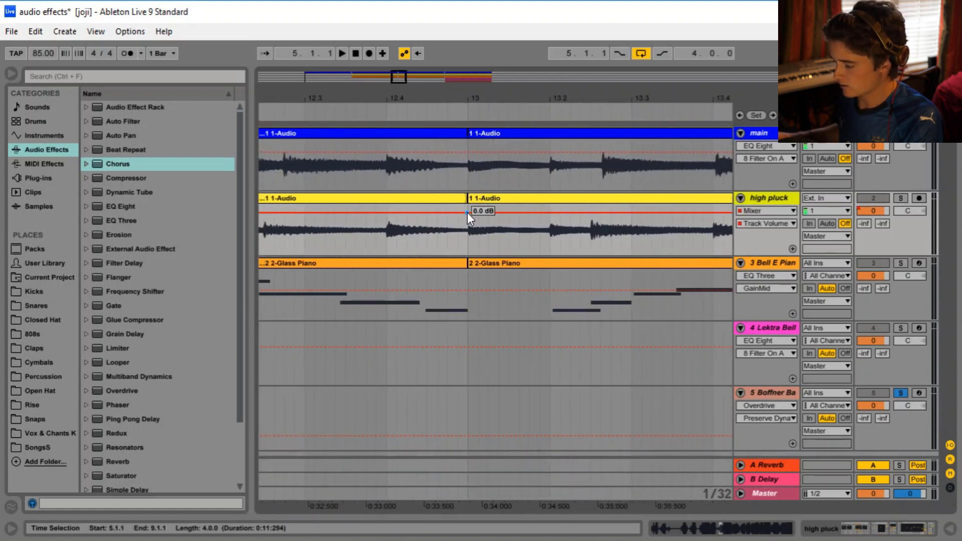
left_click_drag(472, 103, 475, 50)
left_click_drag(389, 214, 420, 221)
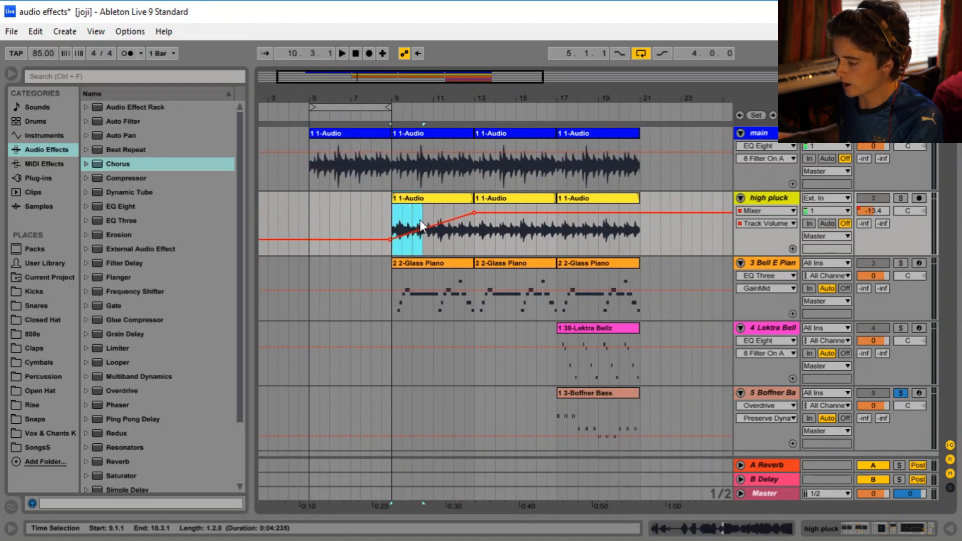
- Automate the Bell E Piano track's Track Volume to rise from -25 dB at bar 9 to its normal level at bar 13
left_click(767, 276)
left_click(765, 353)
left_click(765, 288)
left_click(769, 322)
left_click_drag(476, 96, 535, 281)
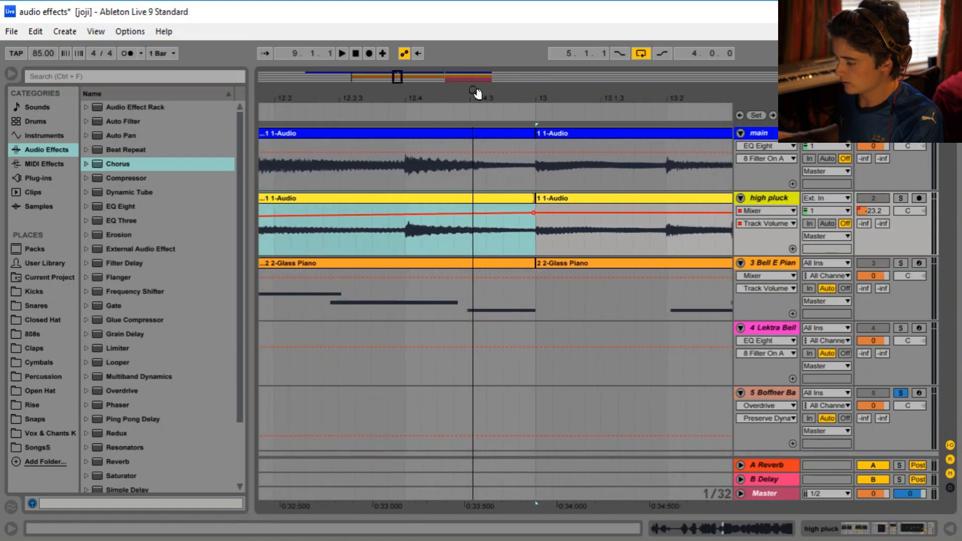
left_click(535, 278)
left_click_drag(539, 103, 538, 112)
left_click_drag(403, 278, 404, 305)
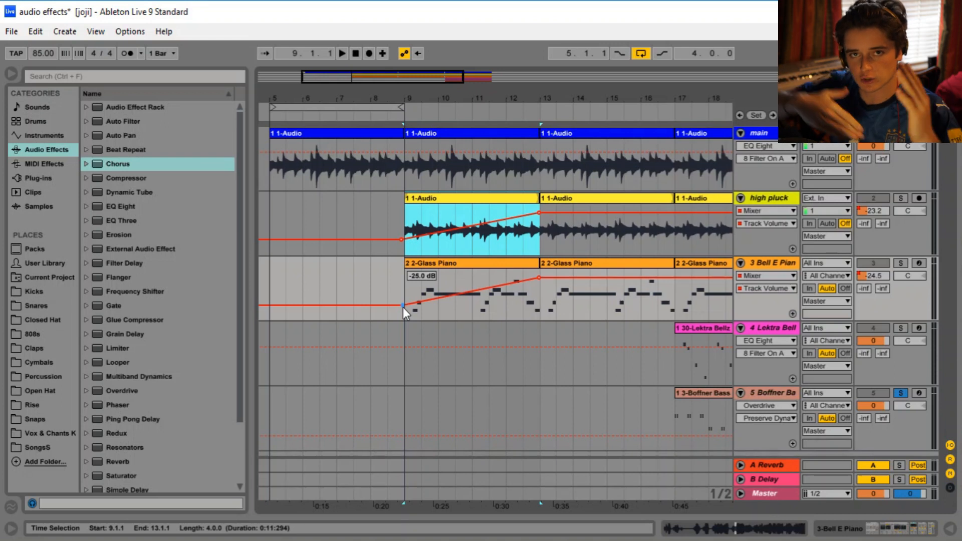
- Automate the high pluck Reverb's Dry/Wet to fall from 100 % at bar 9 to its normal level at bar 13
left_click(786, 213)
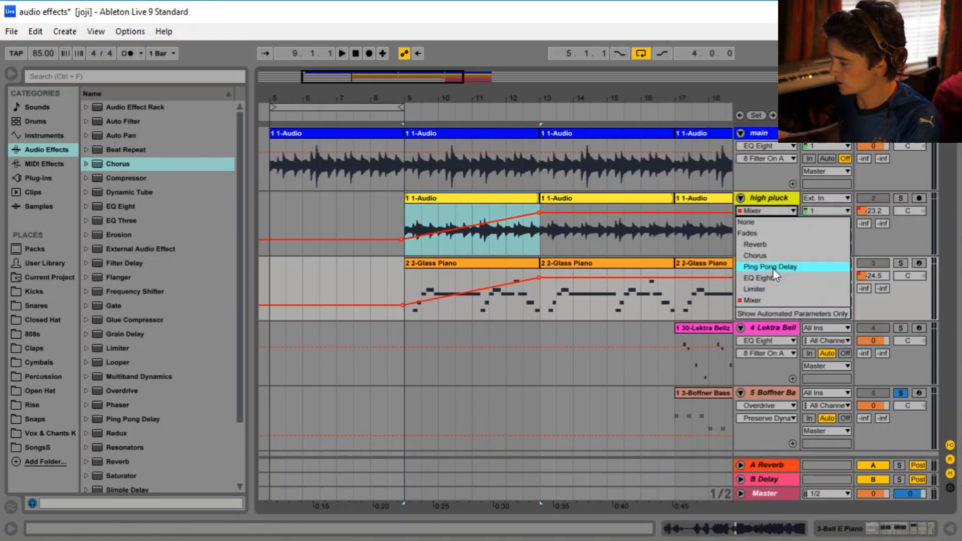
left_click(768, 245)
left_click_drag(543, 94, 537, 121)
left_click(756, 223)
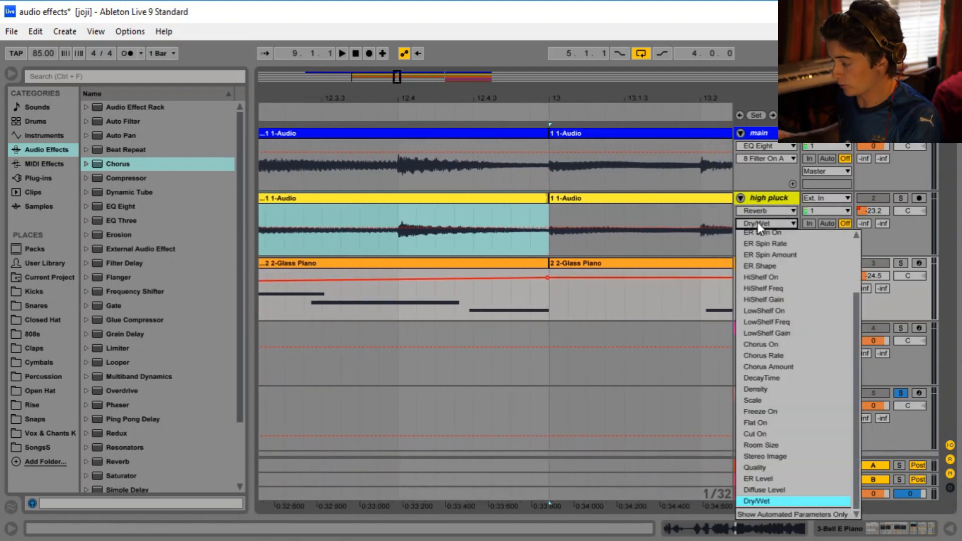
left_click(640, 217)
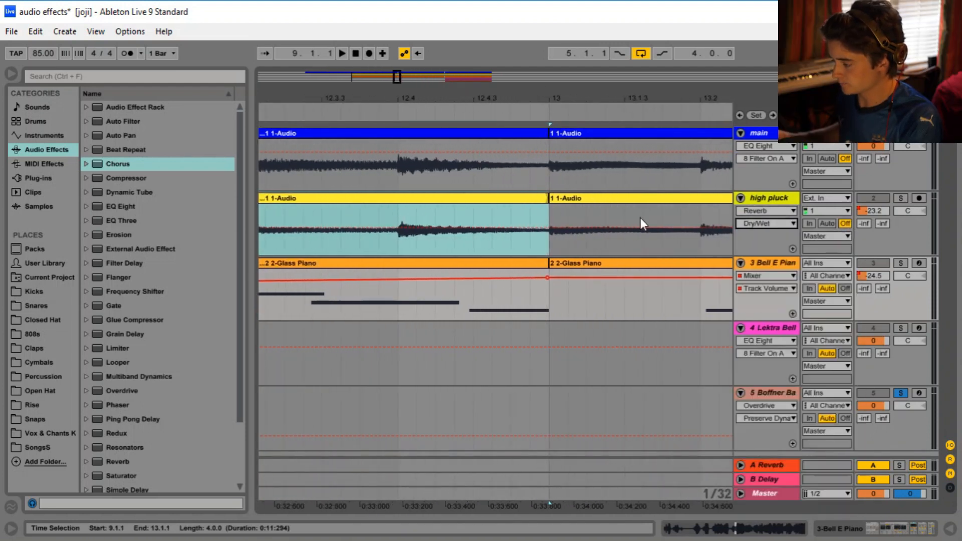
left_click(548, 228)
left_click_drag(542, 104, 543, 68)
left_click_drag(446, 230, 446, 204)
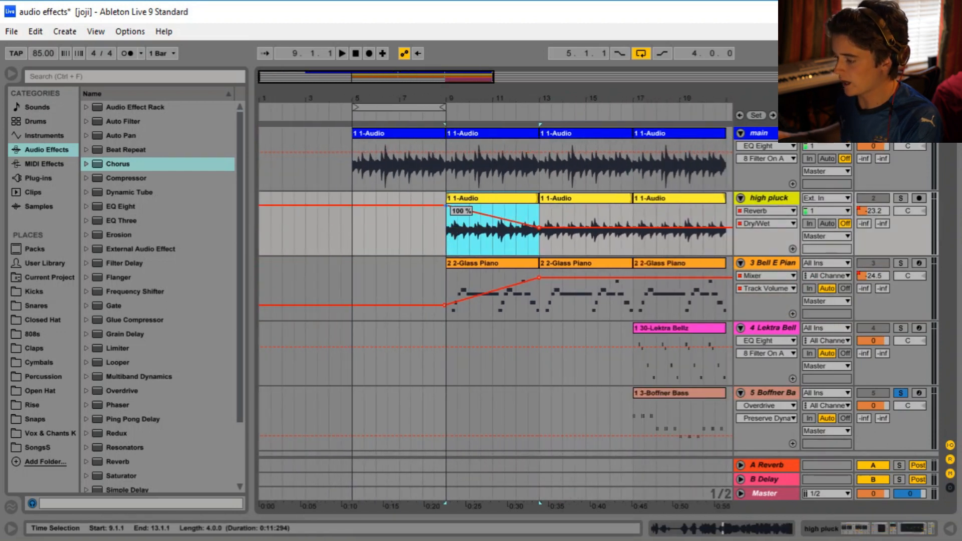
- Automate the Forest Floor reverb's Dry/Wet on the Bell E Piano track to fall from bar 9 to its normal level at bar 13
left_click(764, 276)
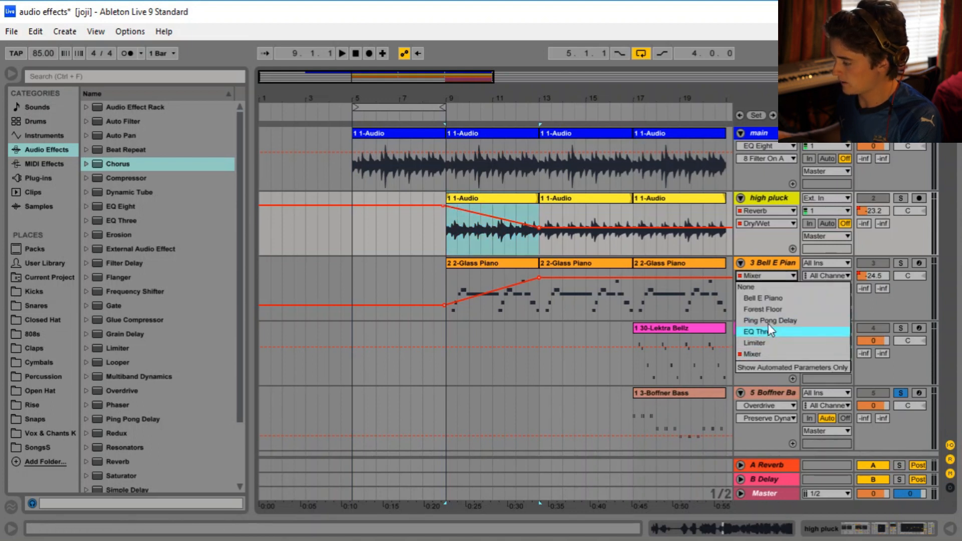
left_click(765, 310)
left_click(765, 283)
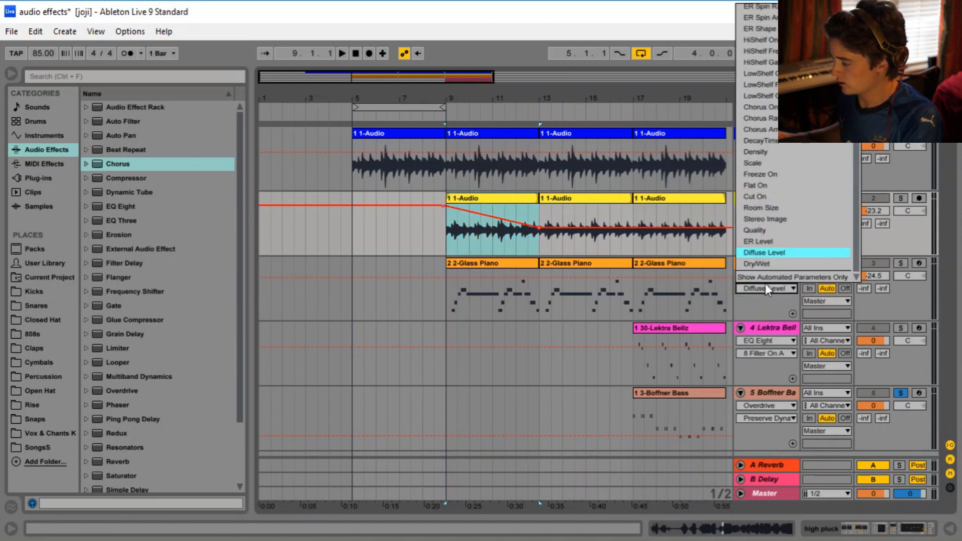
left_click(774, 263)
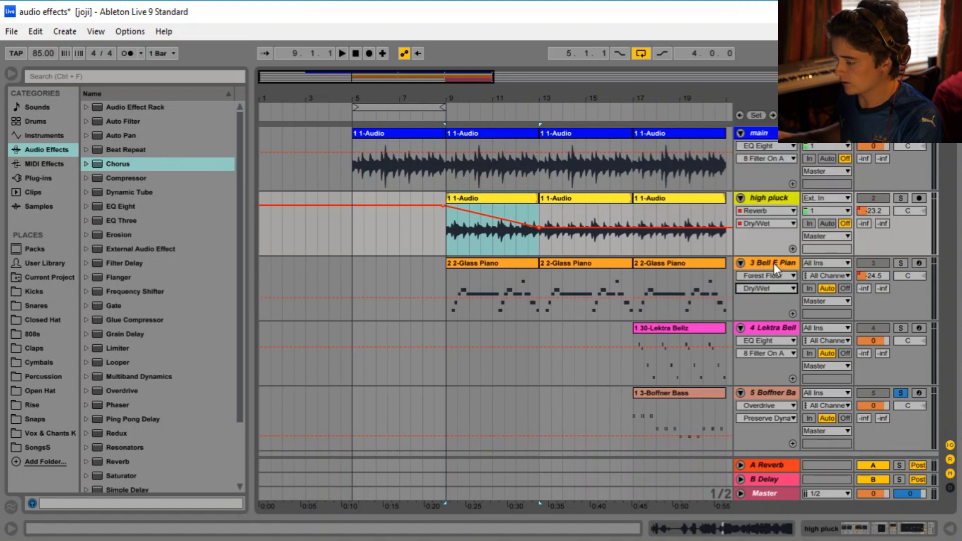
left_click_drag(553, 99, 531, 246)
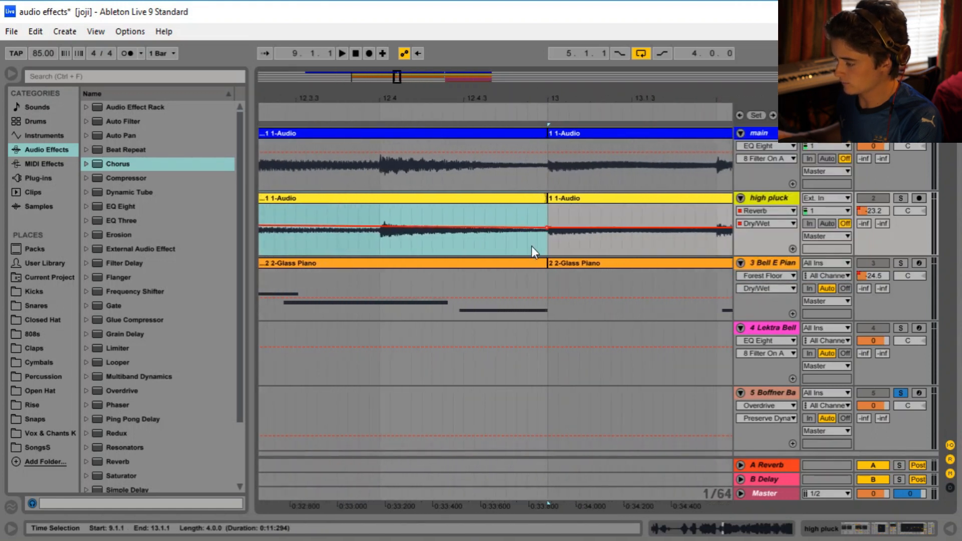
left_click(547, 299)
left_click_drag(538, 104, 537, 32)
left_click_drag(361, 299, 361, 271)
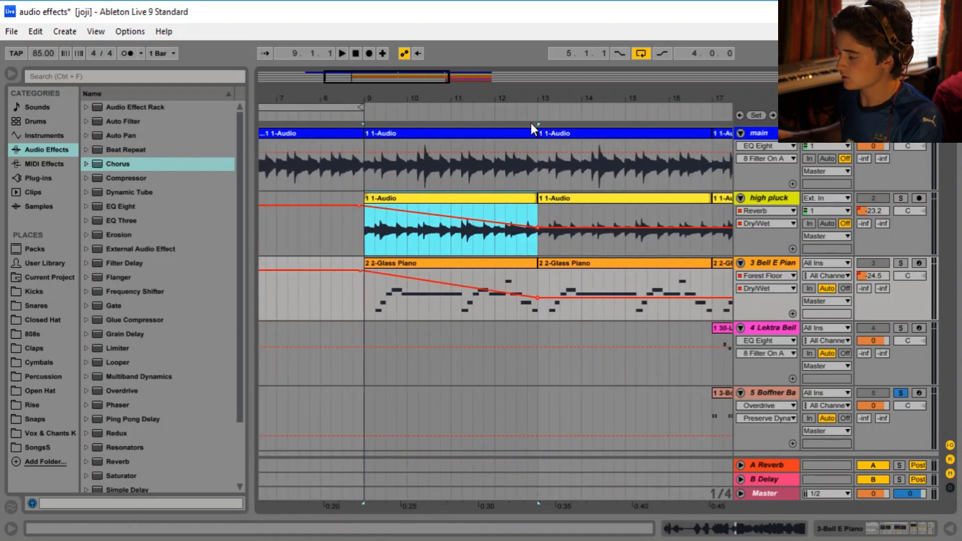
- Display the high pluck track's volume automation, and then show the fades of its first clip
left_click_drag(368, 98, 392, 100)
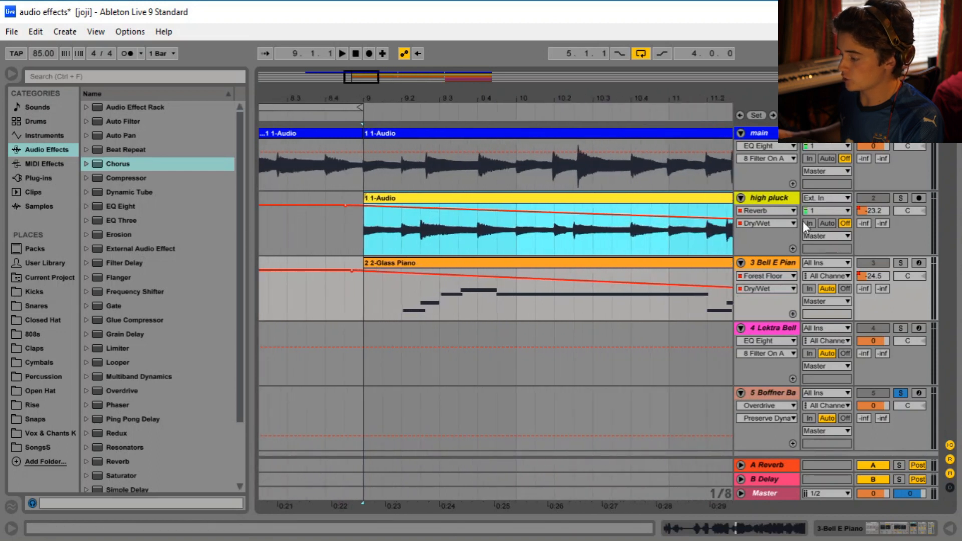
left_click(780, 208)
left_click(763, 305)
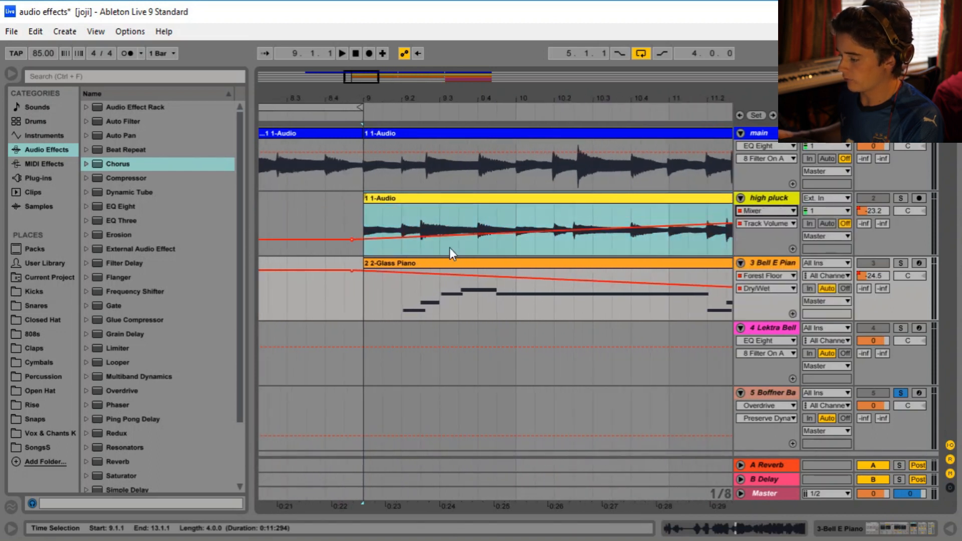
left_click_drag(545, 99, 480, 95)
right_click(505, 196)
left_click(491, 197)
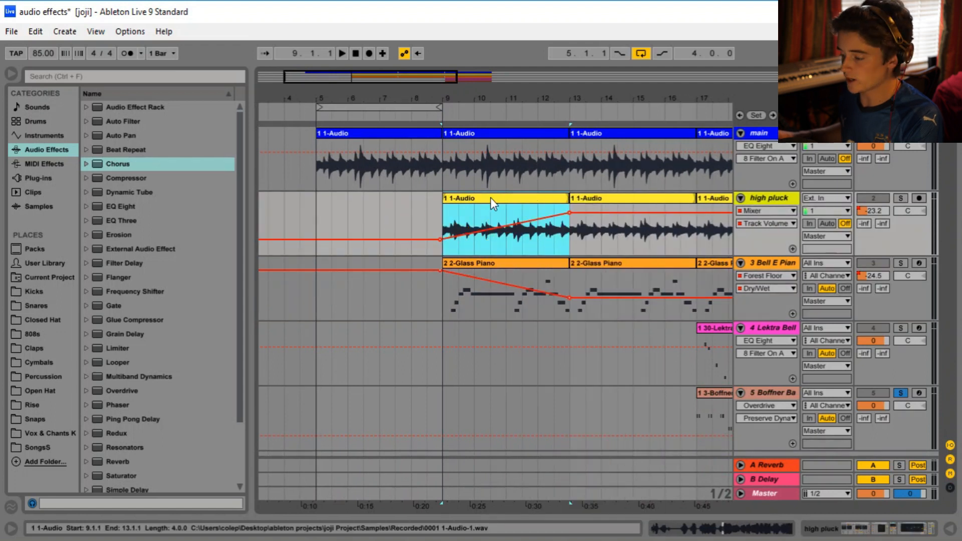
right_click(489, 197)
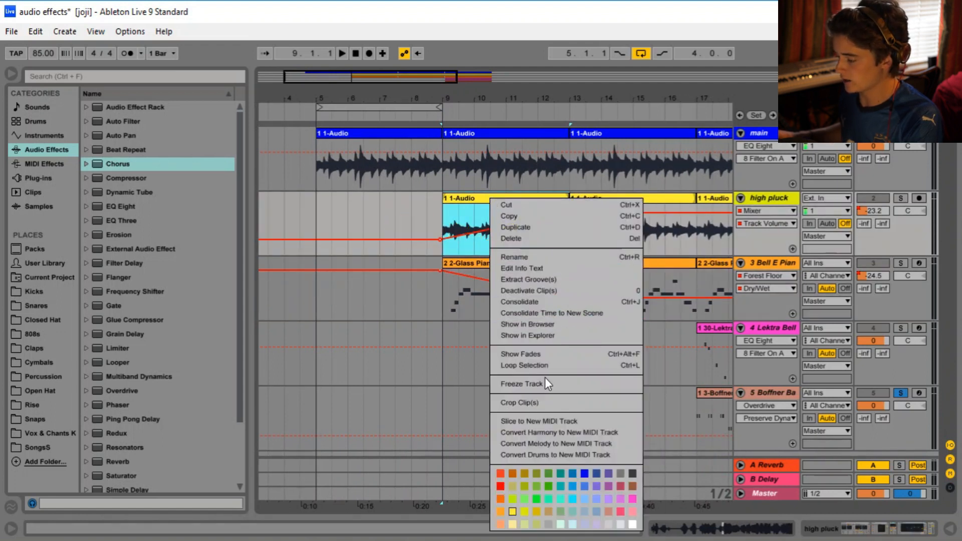
left_click(543, 354)
- Stretch the first high pluck clip's fade-in from bar 9 to the clip's end at about bar 13
left_click_drag(447, 99, 445, 132)
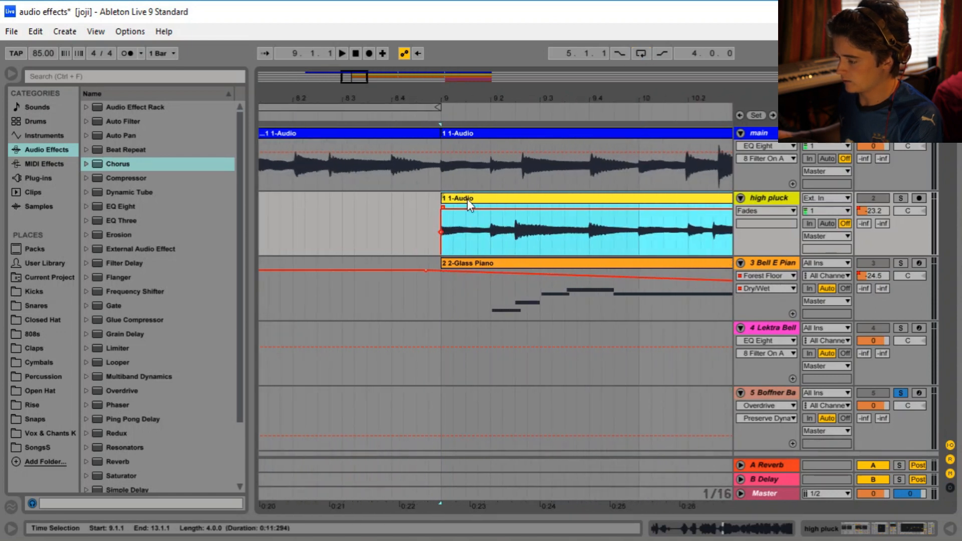
mouse_move(443, 206)
left_mouse_down()
mouse_move(587, 221)
mouse_move(661, 215)
left_mouse_up()
left_click_drag(660, 99, 486, 82)
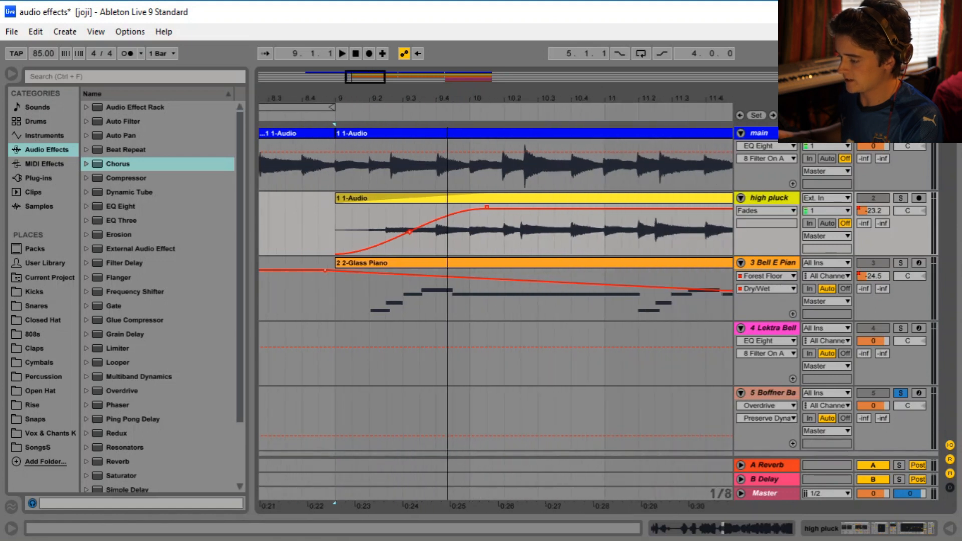
left_click_drag(487, 208, 620, 214)
left_click_drag(599, 100, 597, 50)
left_click_drag(623, 213, 701, 215)
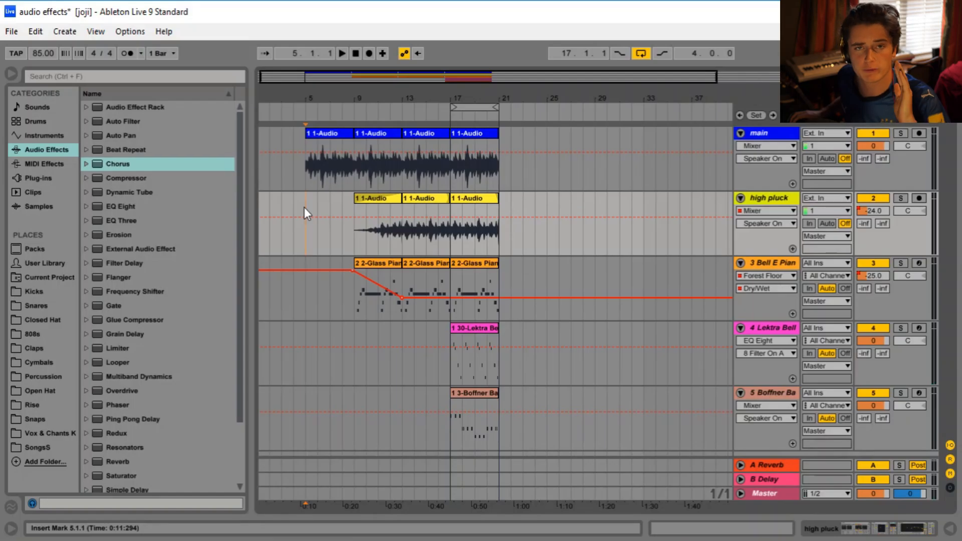
- Delete the main, high pluck and Glass Piano clips between bars 13 and 17
left_click(435, 264)
left_click(428, 137, "shift")
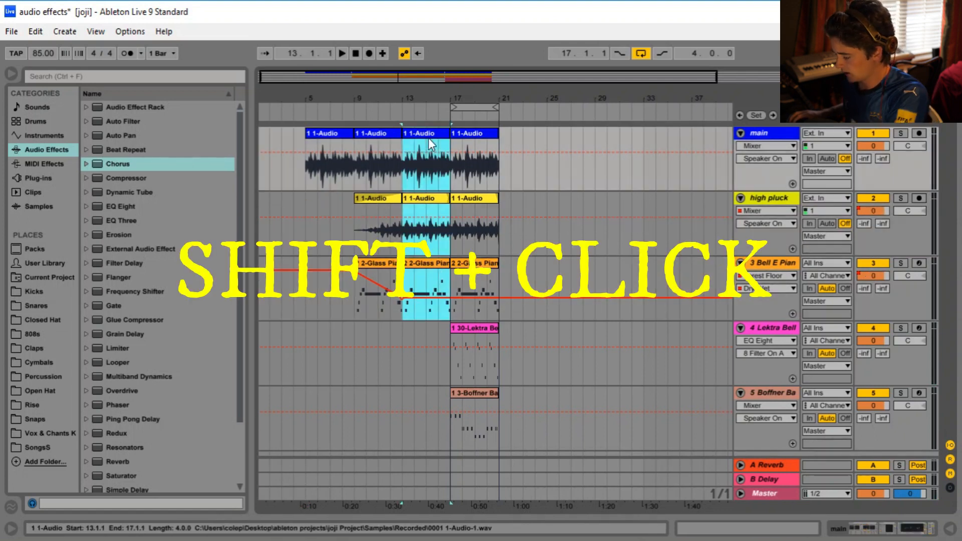
key("Delete")
- Move the clips at bar 17 on all five tracks to bar 13, and shift the loop region to bars 13 to 17
left_click(467, 139)
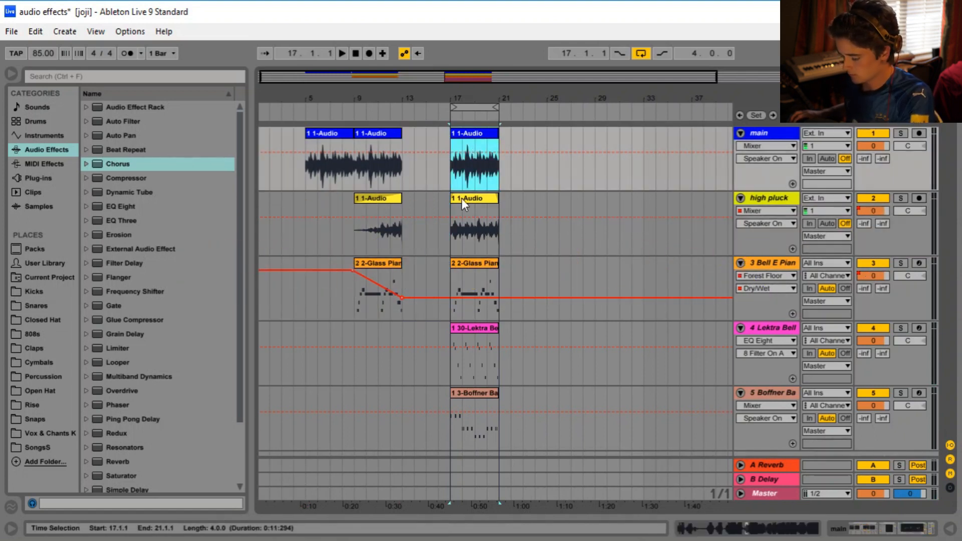
left_click(471, 389, "shift")
left_click_drag(471, 390, 435, 391)
left_click_drag(474, 107, 425, 108)
left_click(449, 164)
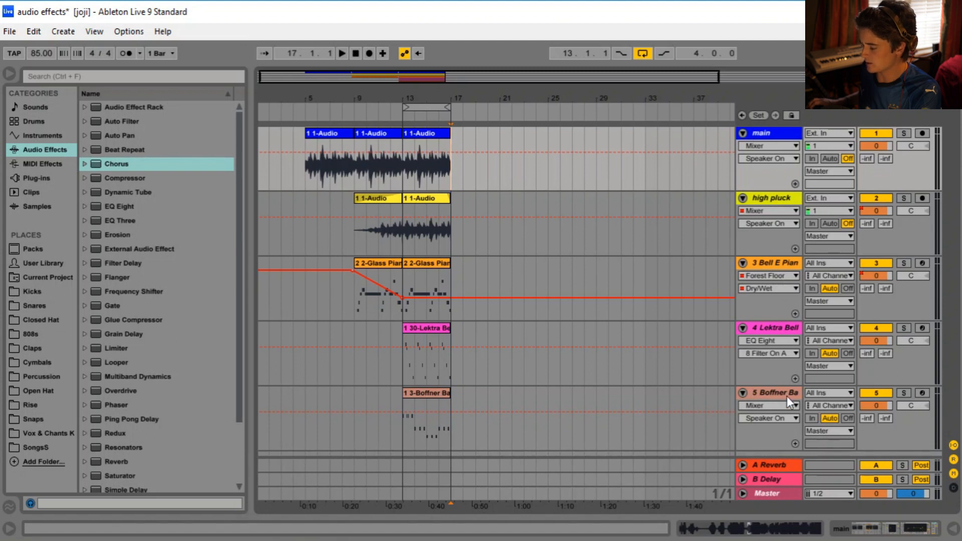
- Add a Limiter audio effect to the Master track
double_click(774, 493)
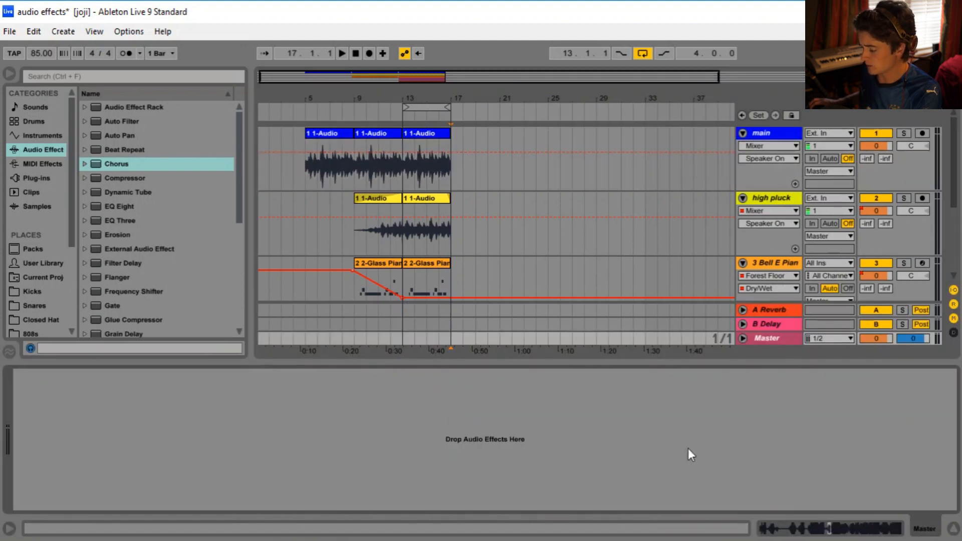
scroll(131, 231, "down", 3)
double_click(119, 248)
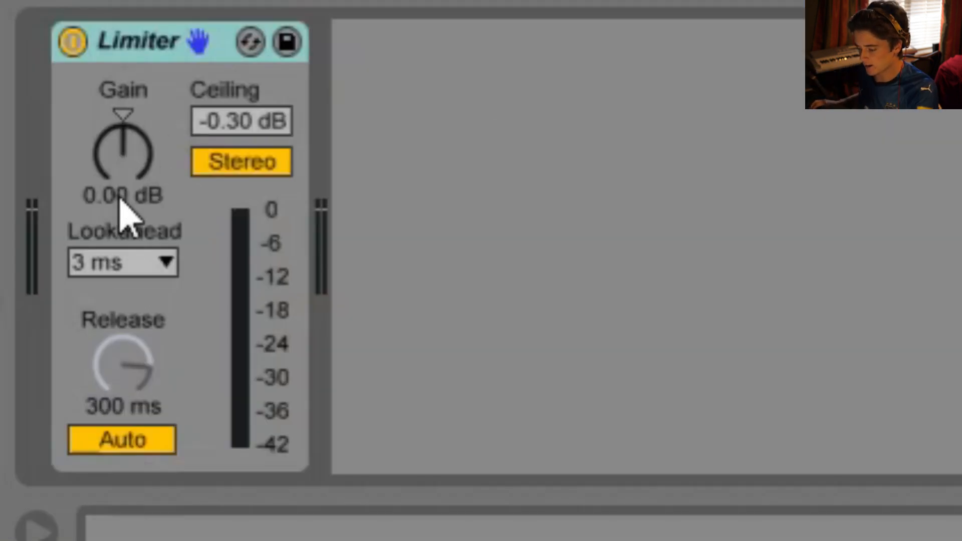
- Try raising the Master Limiter's Gain to about 24 dB, and undo it
left_click_drag(37, 426, 36, 414)
left_click_drag(122, 150, 122, 130)
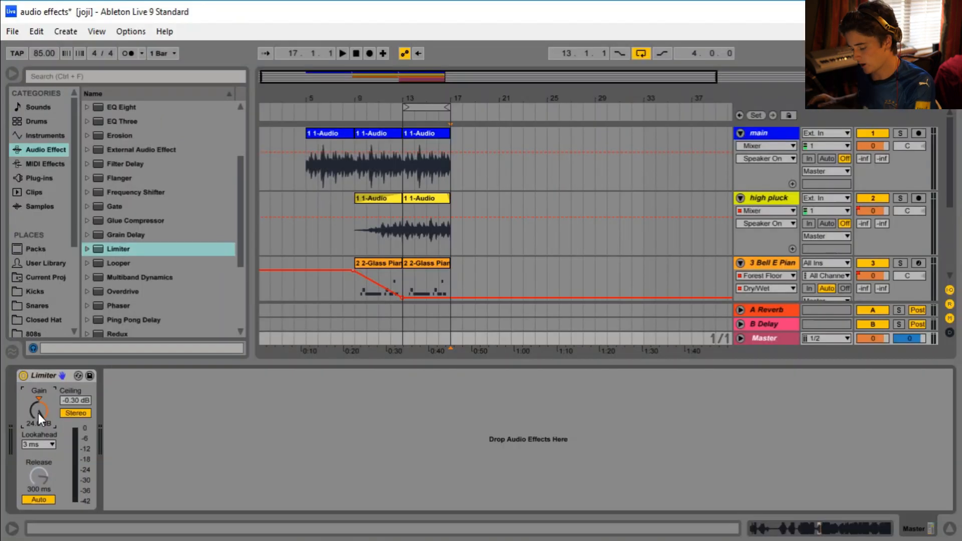
key("ctrl+z")
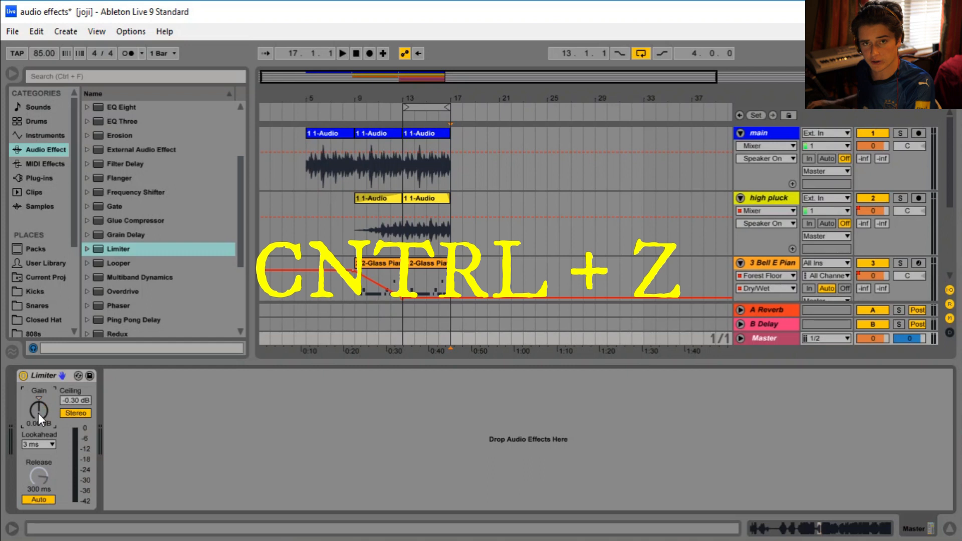
- Insert a Glue Compressor before the Limiter on the Master track and set its Makeup to 3.17 dB
left_click(143, 221)
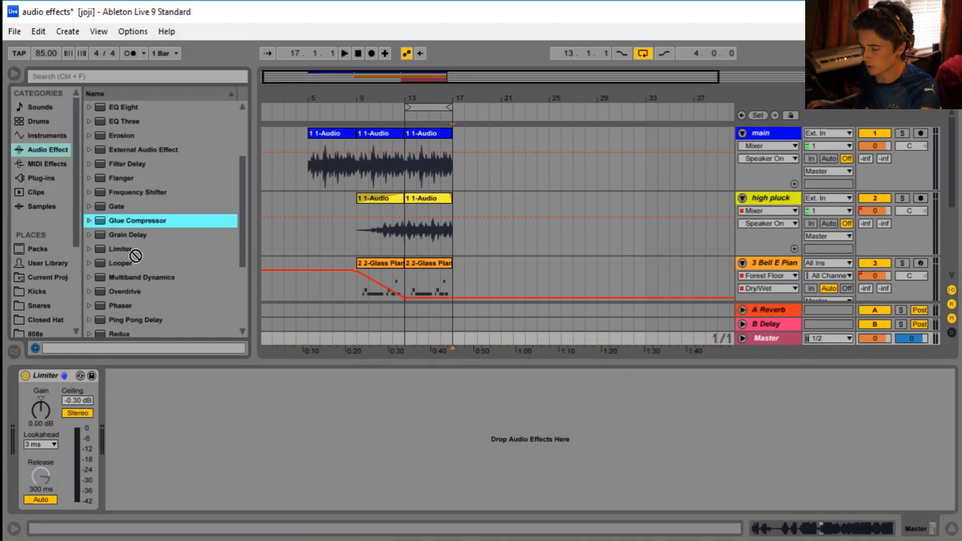
left_click_drag(110, 422, 115, 422)
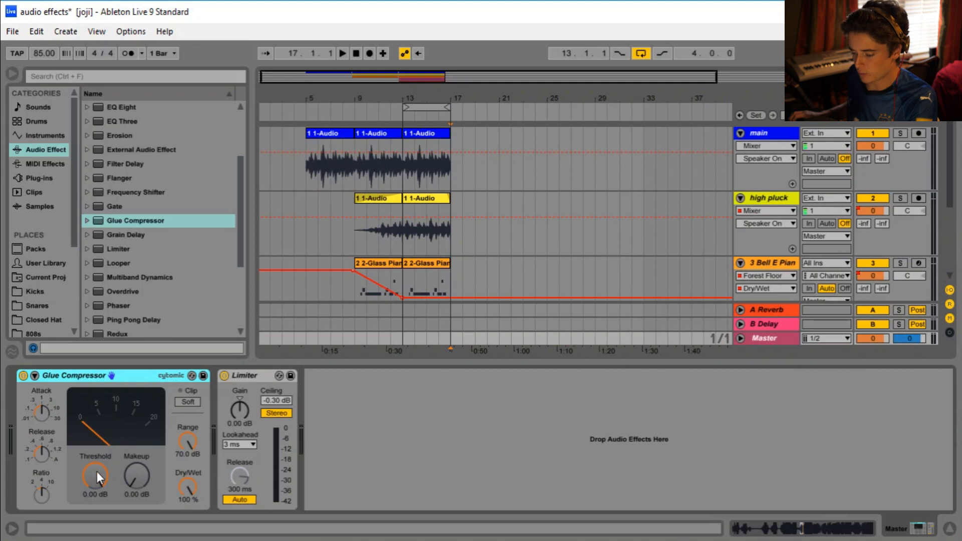
left_click_drag(134, 477, 133, 458)
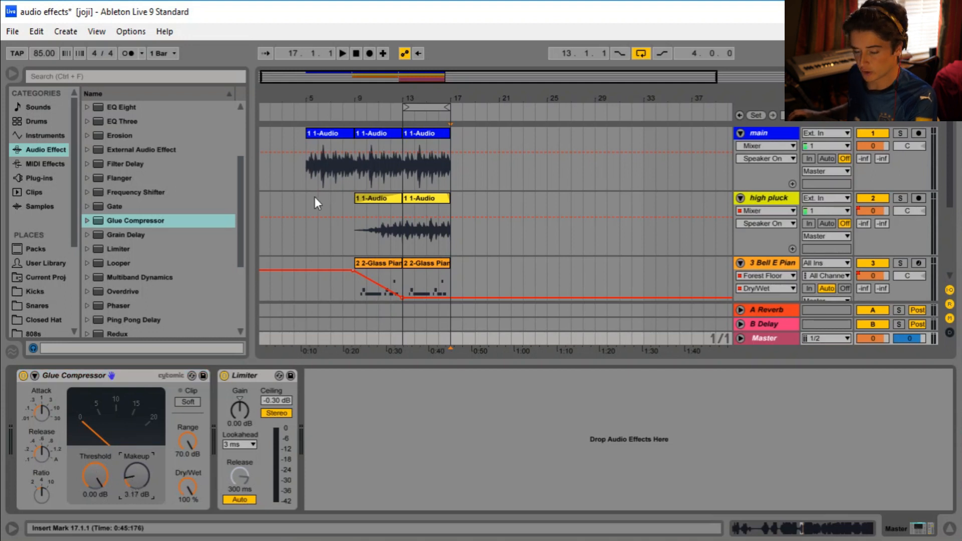